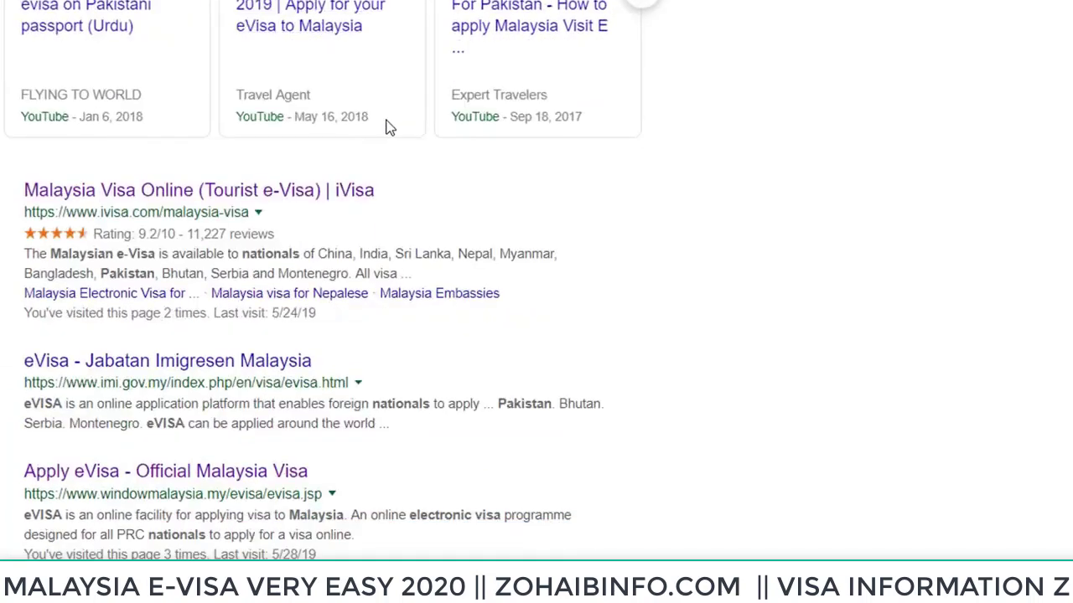
{"action": "scroll", "coordinate": [369, 130], "scroll_direction": "down", "scroll_amount": 1}
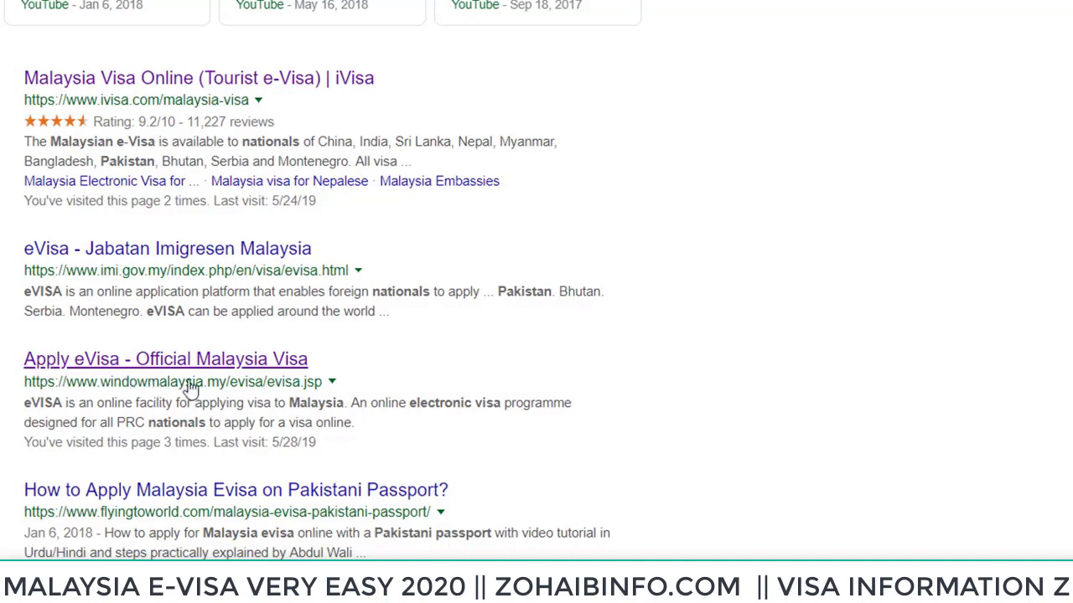
Open the official windowmalaysia.my eVISA site and its I'm New registration form
{"action": "left_click", "coordinate": [147, 373]}
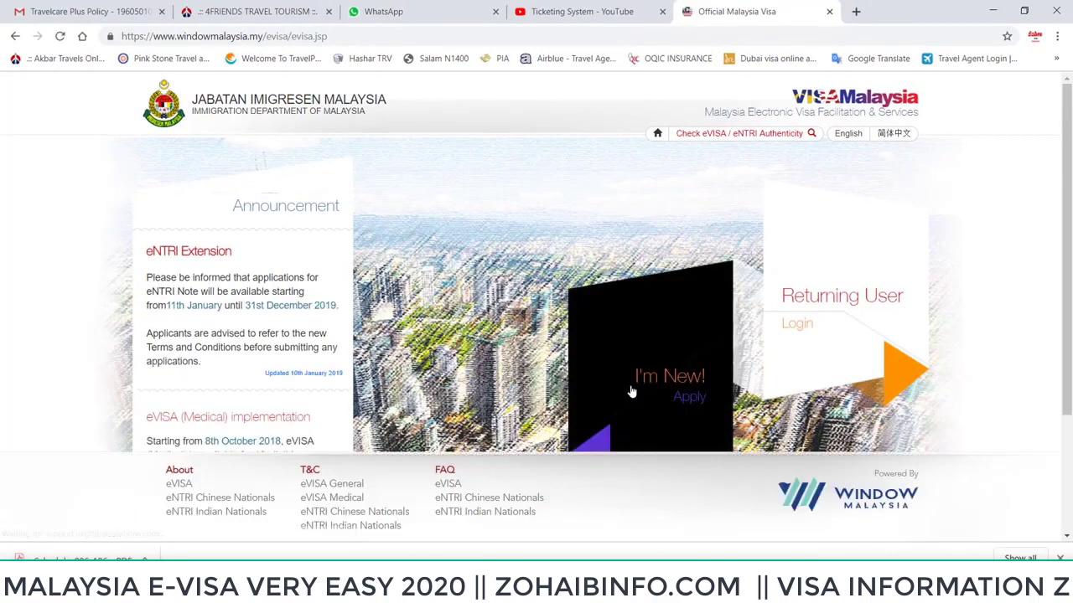
{"action": "scroll", "coordinate": [620, 377], "scroll_direction": "down", "scroll_amount": 1}
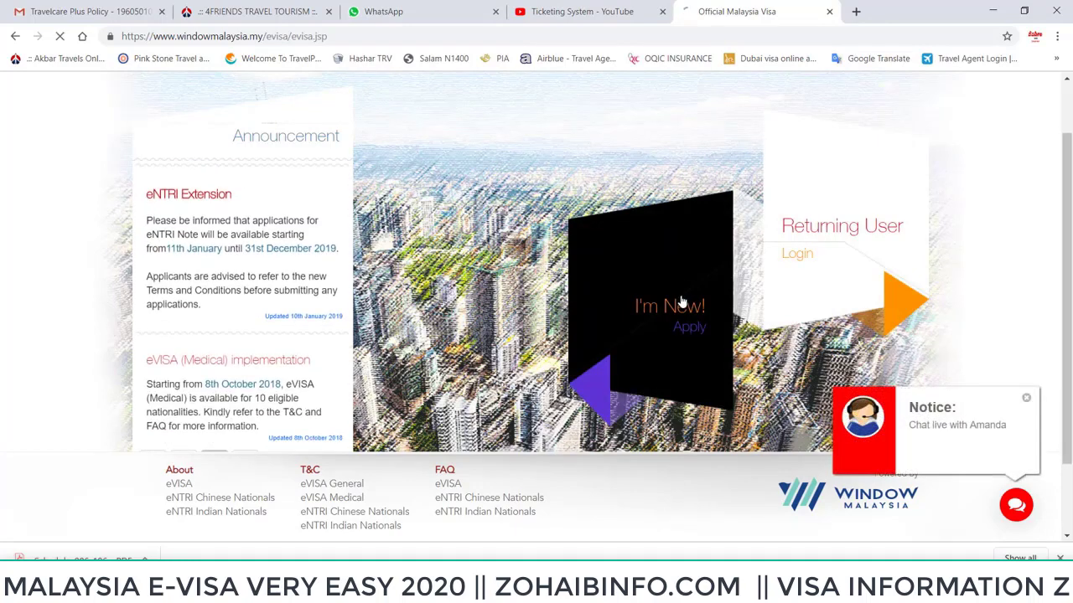
{"action": "left_click", "coordinate": [683, 299]}
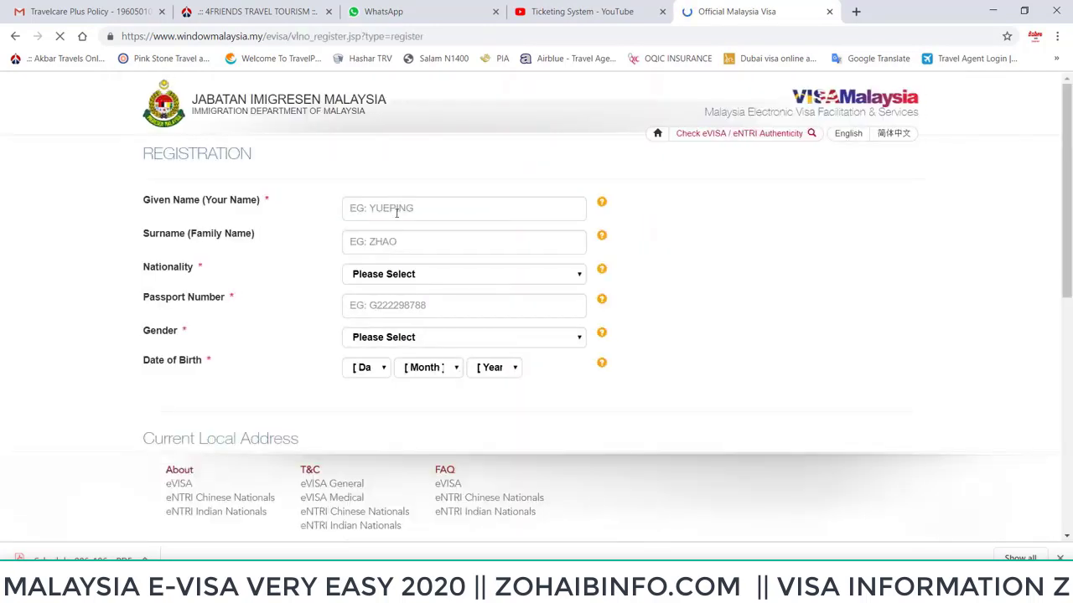
Look over the new-applicant registration form, then return to the eVISA home page
{"action": "scroll", "coordinate": [405, 209], "scroll_direction": "down", "scroll_amount": 1}
{"action": "scroll", "coordinate": [390, 230], "scroll_direction": "down", "scroll_amount": 8}
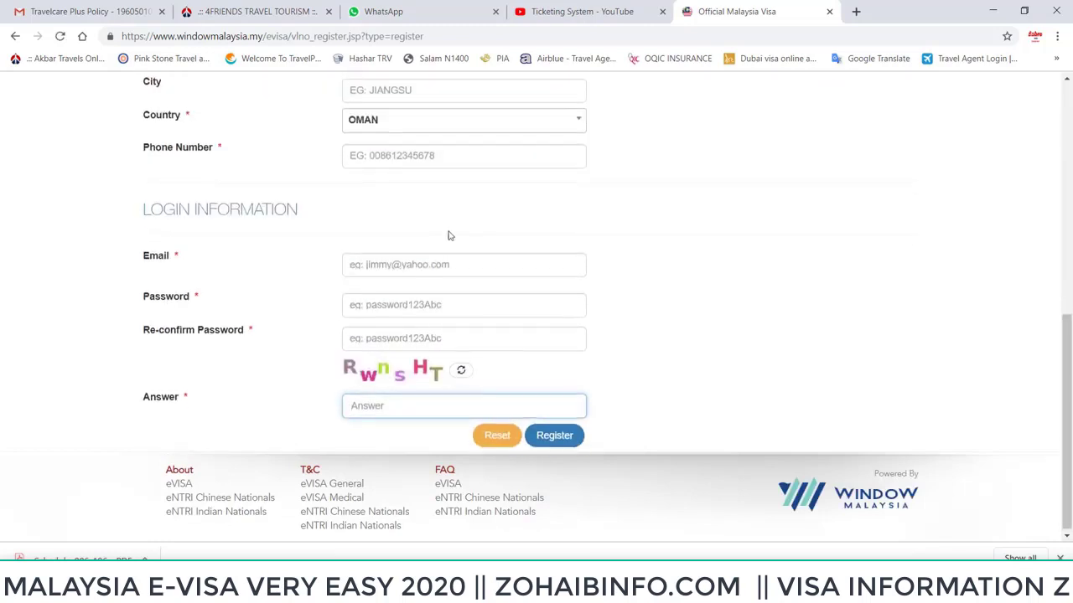
{"action": "scroll", "coordinate": [443, 232], "scroll_direction": "up", "scroll_amount": 3}
{"action": "scroll", "coordinate": [437, 215], "scroll_direction": "down", "scroll_amount": 2}
{"action": "scroll", "coordinate": [432, 226], "scroll_direction": "down", "scroll_amount": 1}
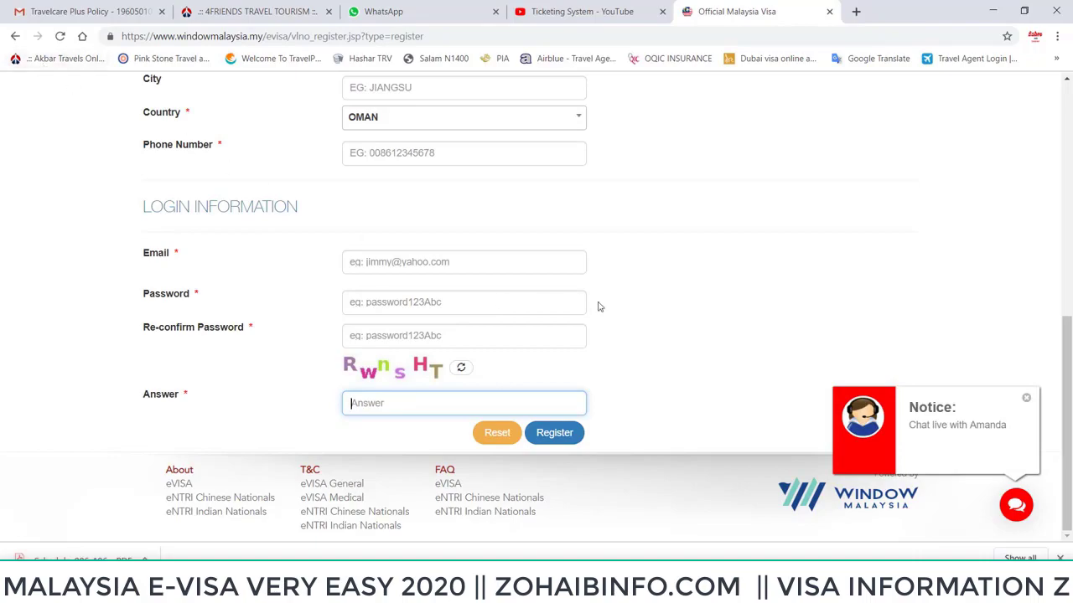
{"action": "left_click", "coordinate": [13, 36]}
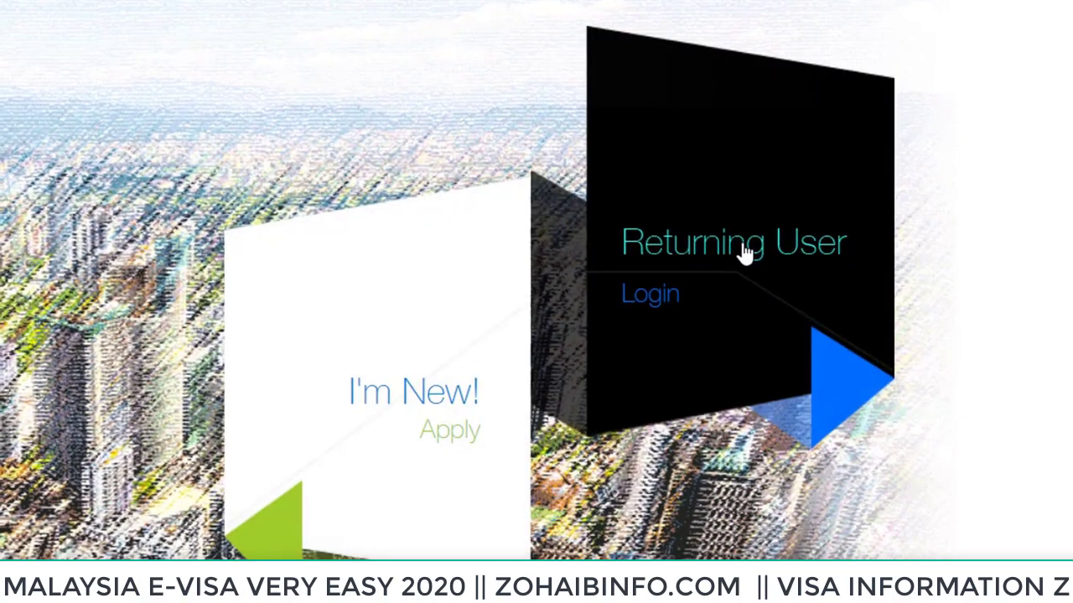
Log in as a Returning User with the account e-mail, password and captcha answer
{"action": "left_click", "coordinate": [745, 254]}
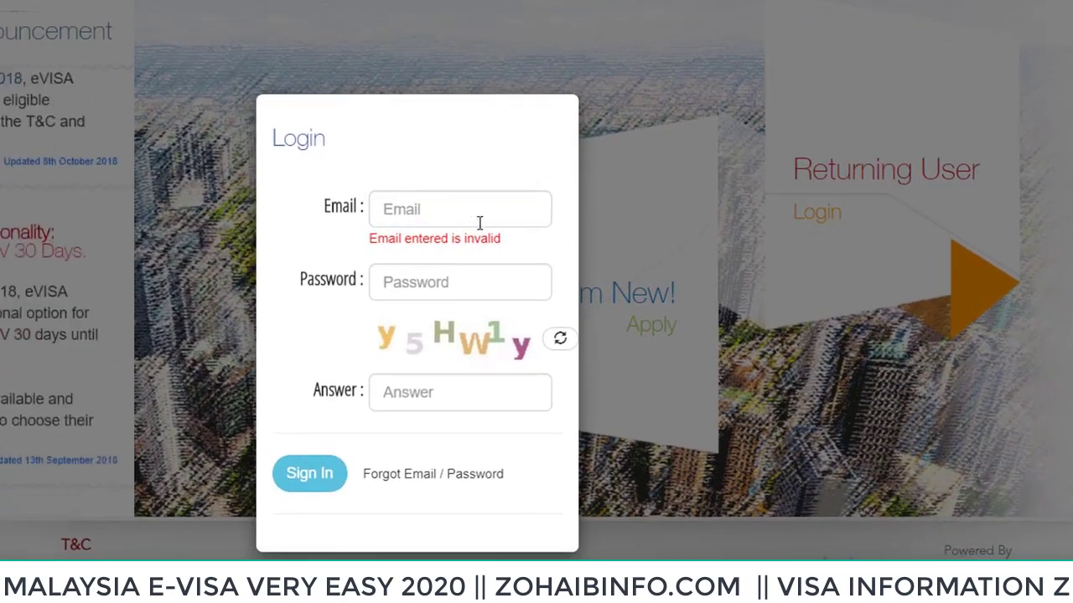
{"action": "left_click", "coordinate": [443, 218]}
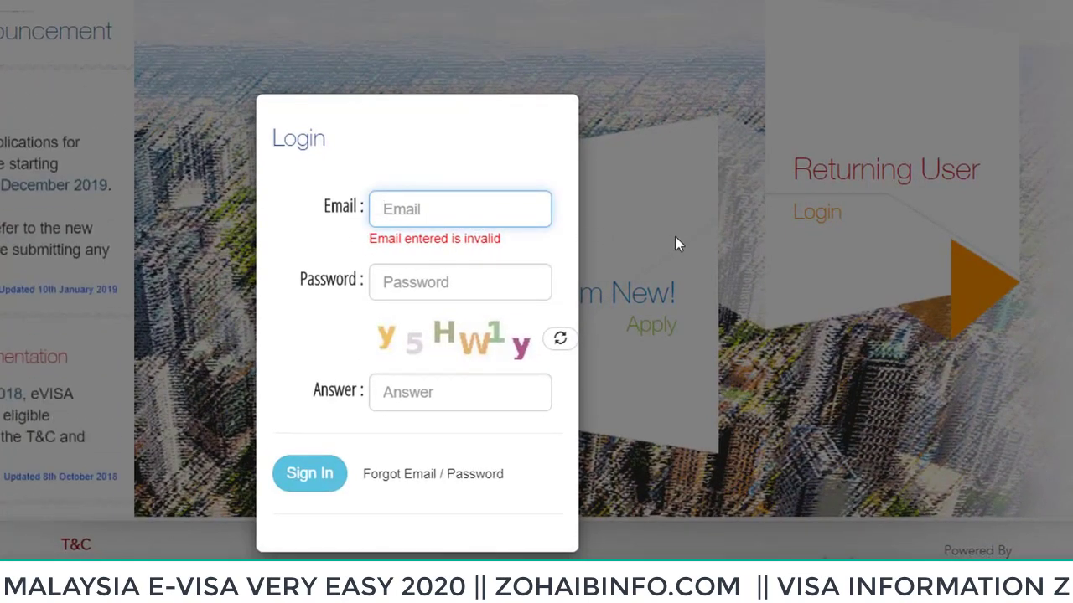
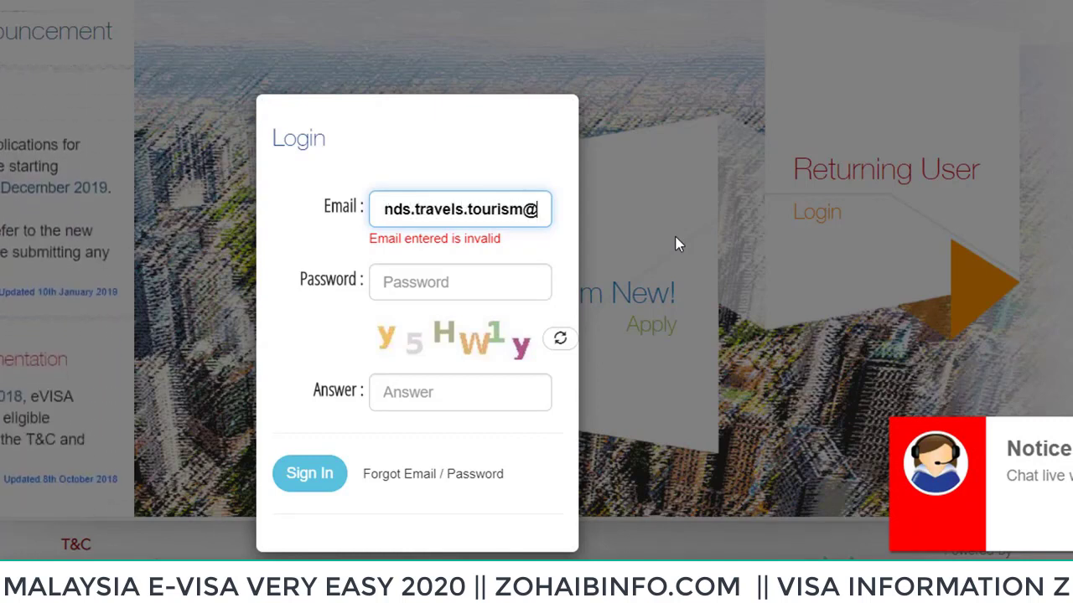
{"action": "key", "text": "Tab"}
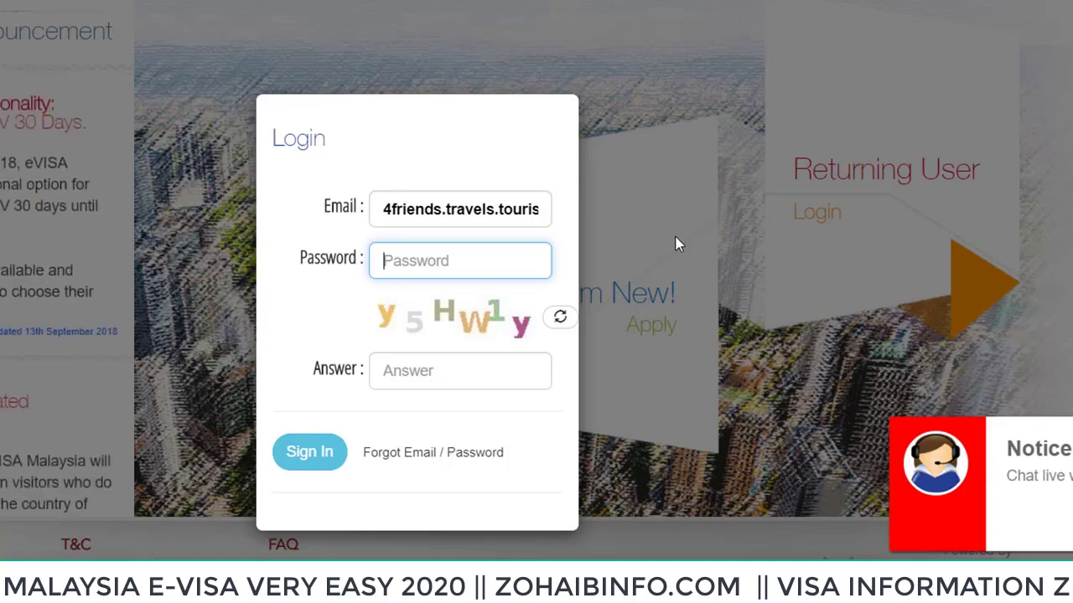
{"action": "type", "text": "a"}
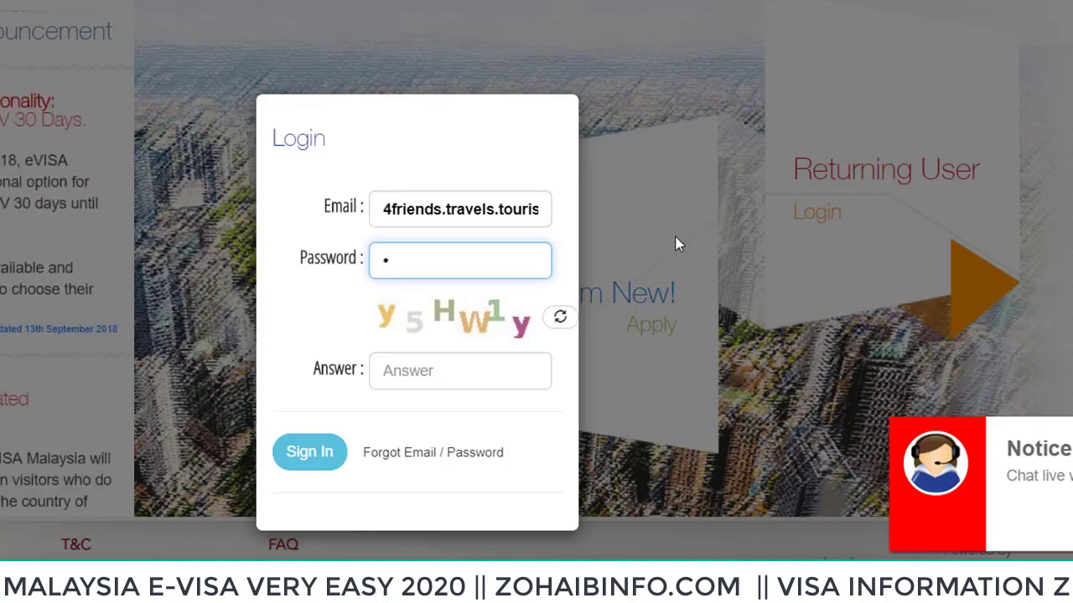
{"action": "type", "text": "••••••"}
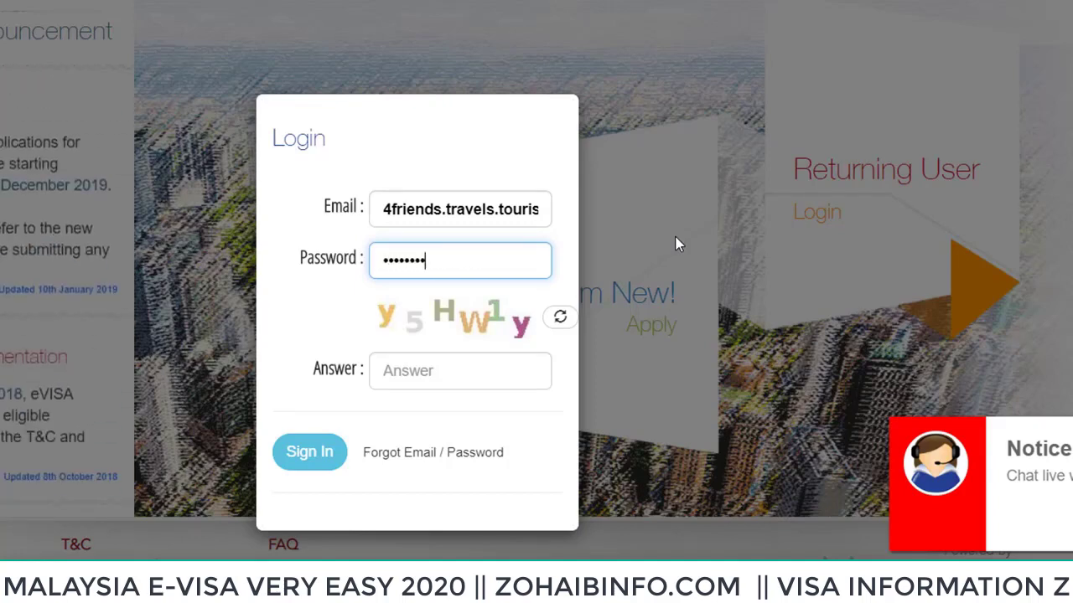
{"action": "key", "text": "Tab"}
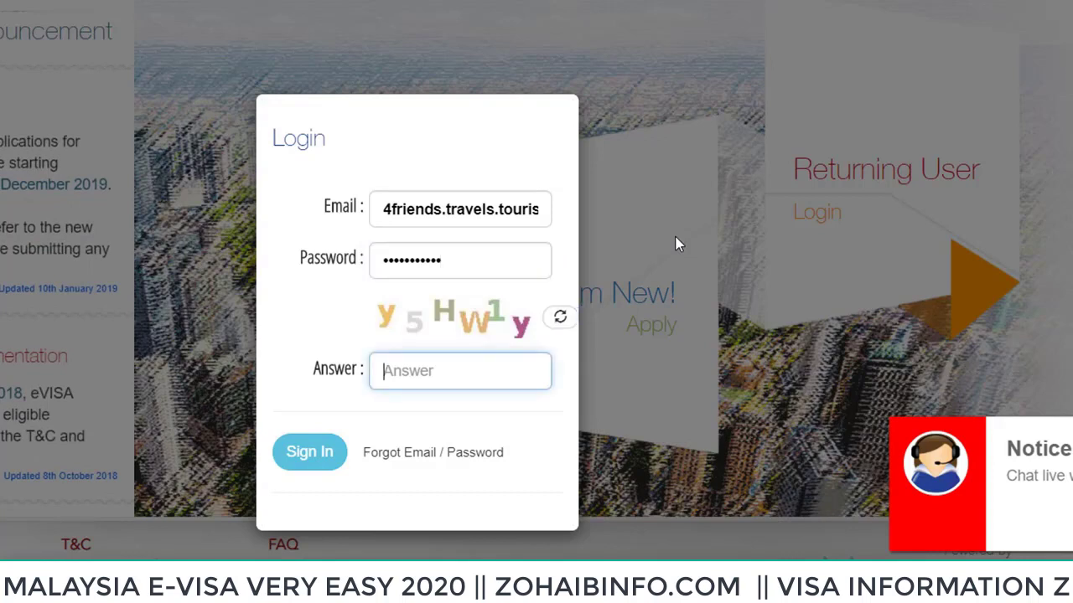
{"action": "type", "text": "y"}
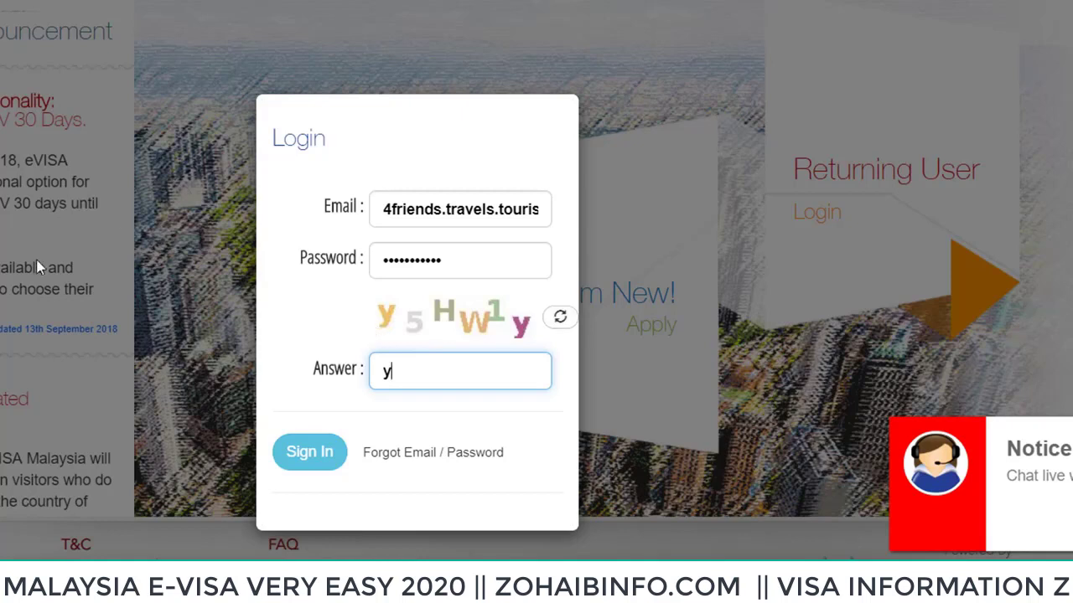
{"action": "type", "text": "5HW"}
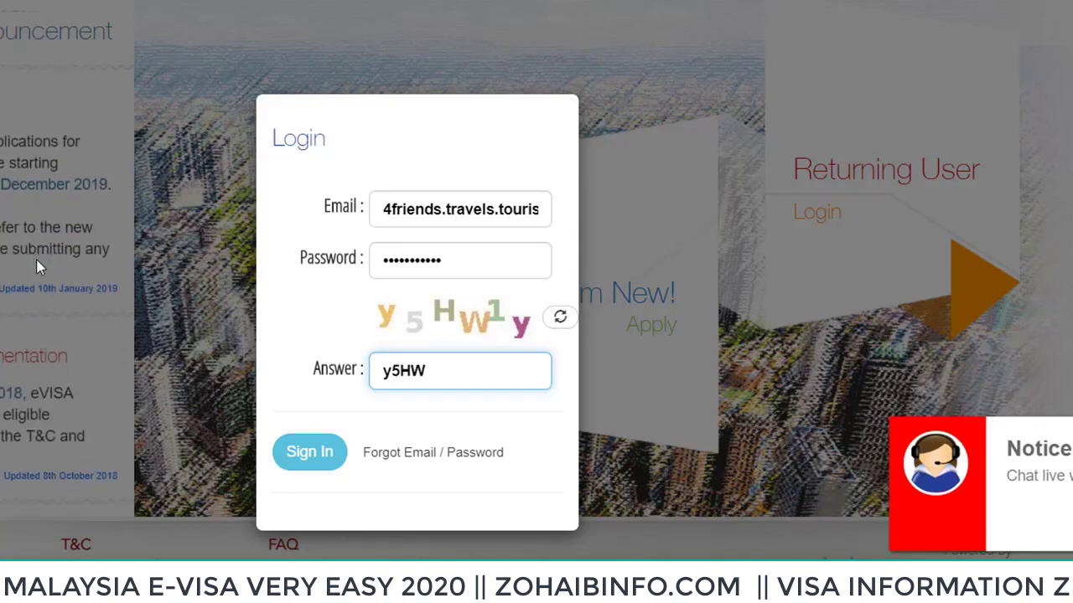
{"action": "type", "text": "1y"}
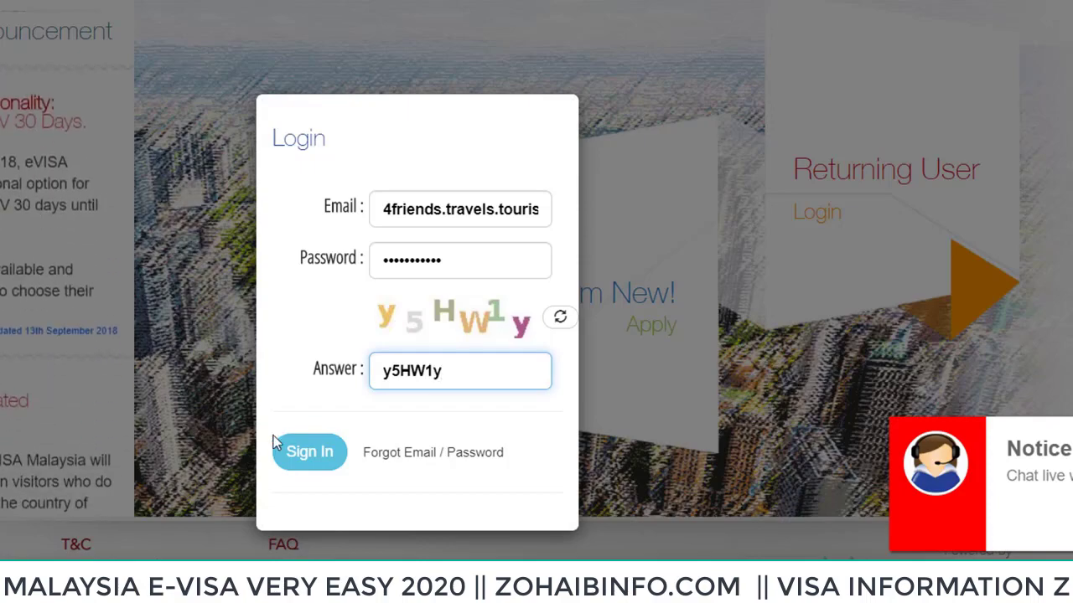
{"action": "left_click", "coordinate": [316, 461]}
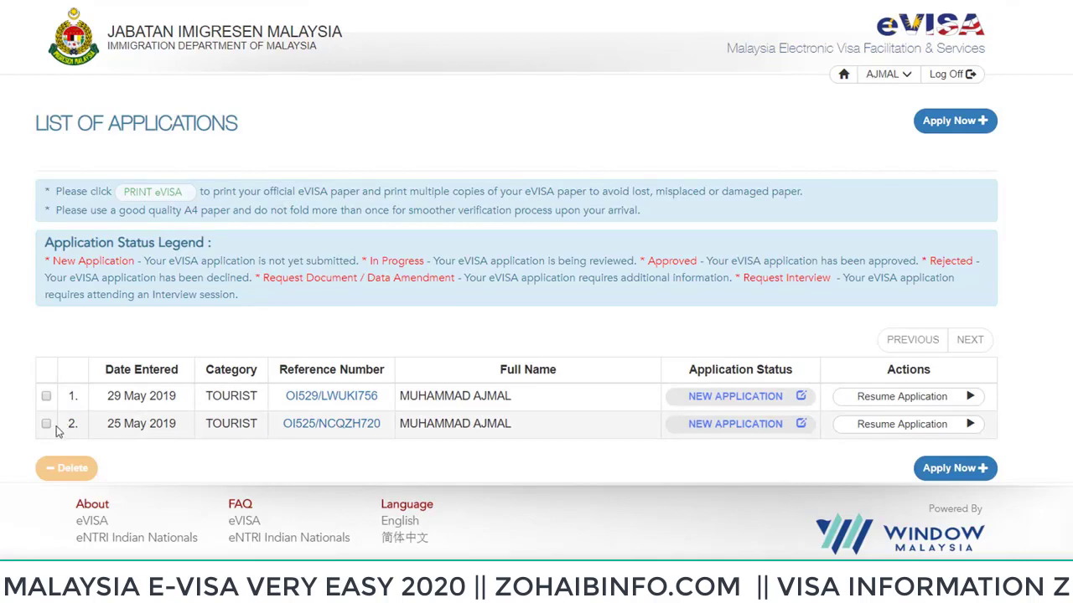
Delete both saved New Application tourist entries from the list
{"action": "left_click", "coordinate": [48, 424]}
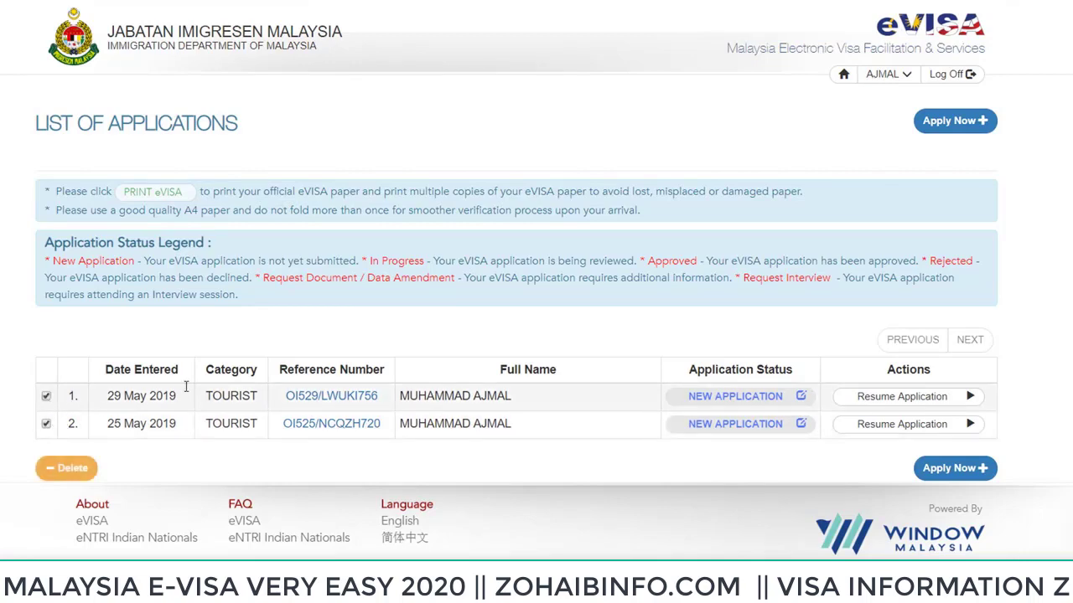
{"action": "left_click", "coordinate": [67, 467]}
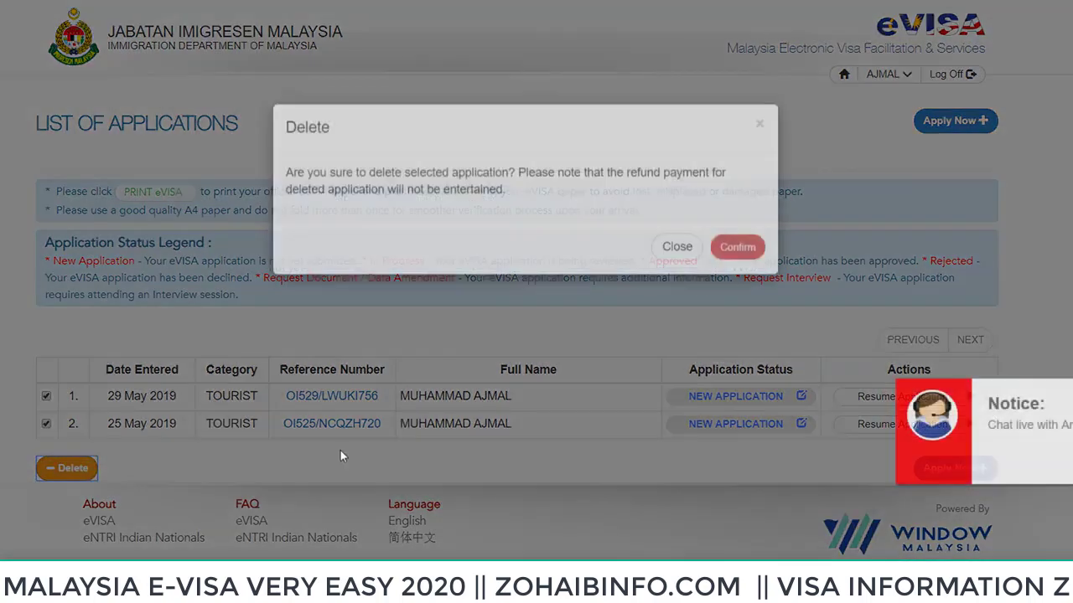
{"action": "left_click", "coordinate": [737, 248]}
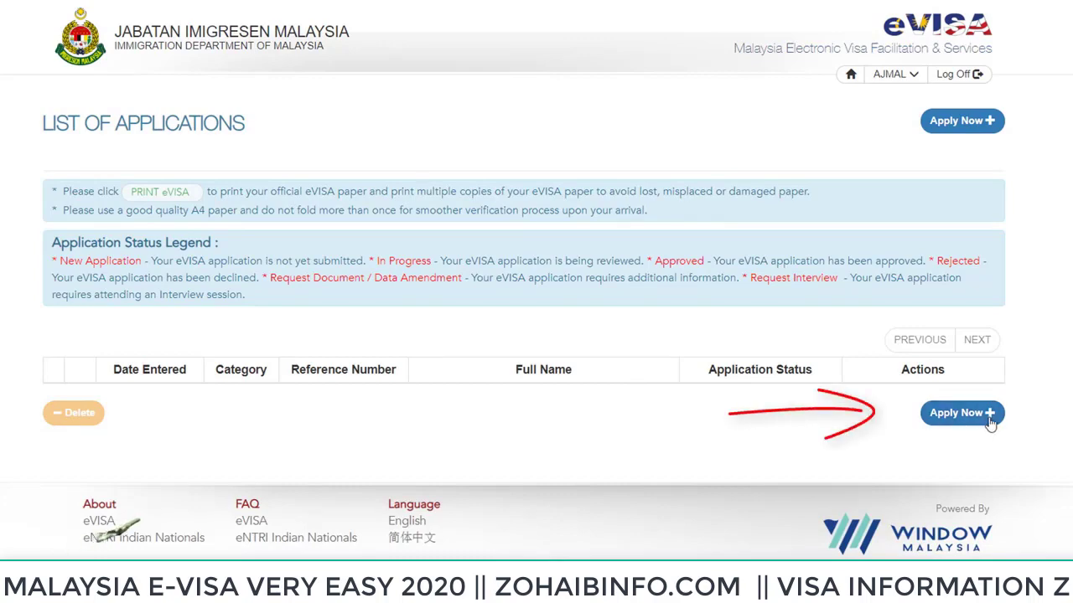
Start a new TOURIST eVISA application and accept its single-journey conditions
{"action": "left_click", "coordinate": [1064, 32]}
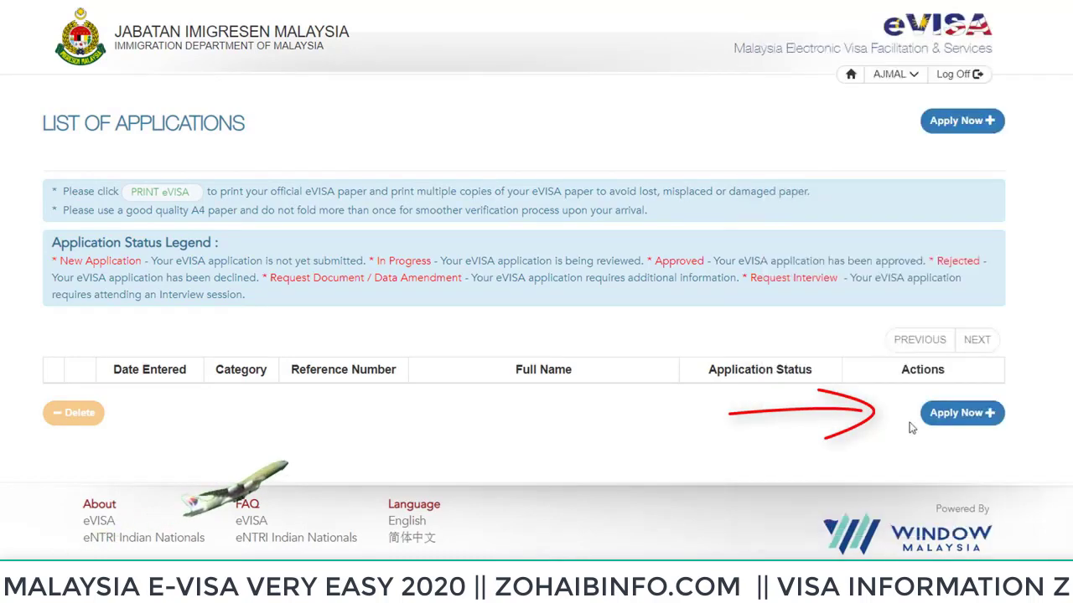
{"action": "left_click", "coordinate": [949, 417]}
{"action": "mouse_move", "coordinate": [477, 240]}
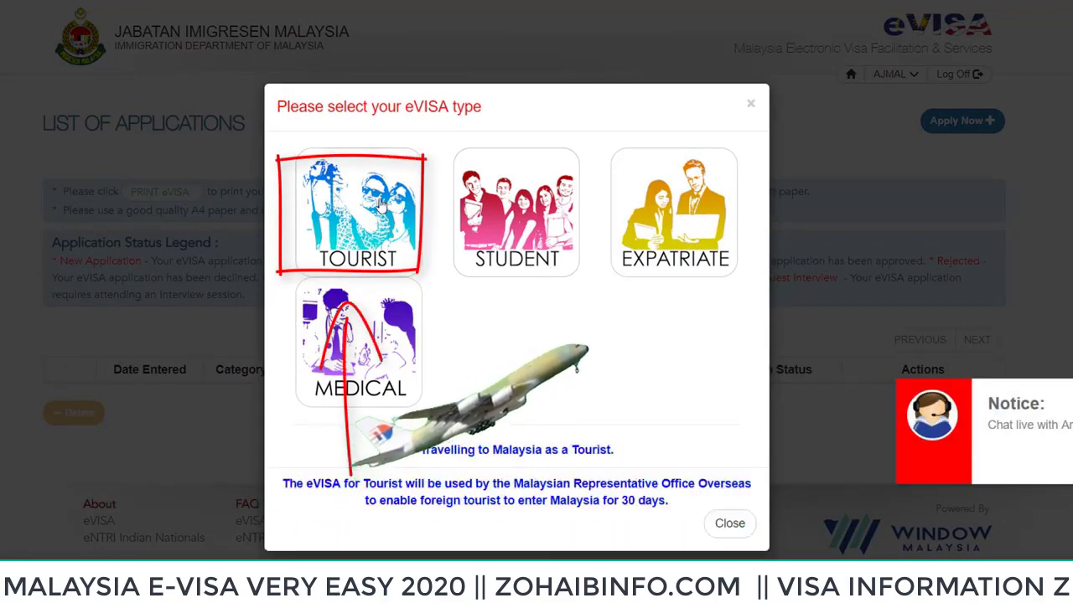
{"action": "left_click", "coordinate": [367, 241]}
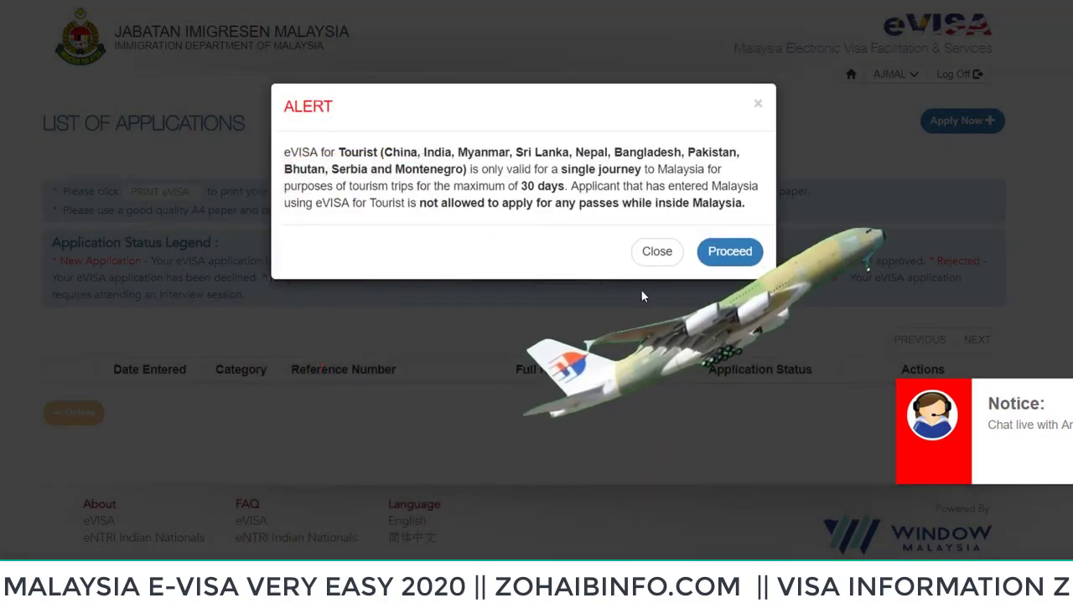
{"action": "left_click", "coordinate": [730, 265]}
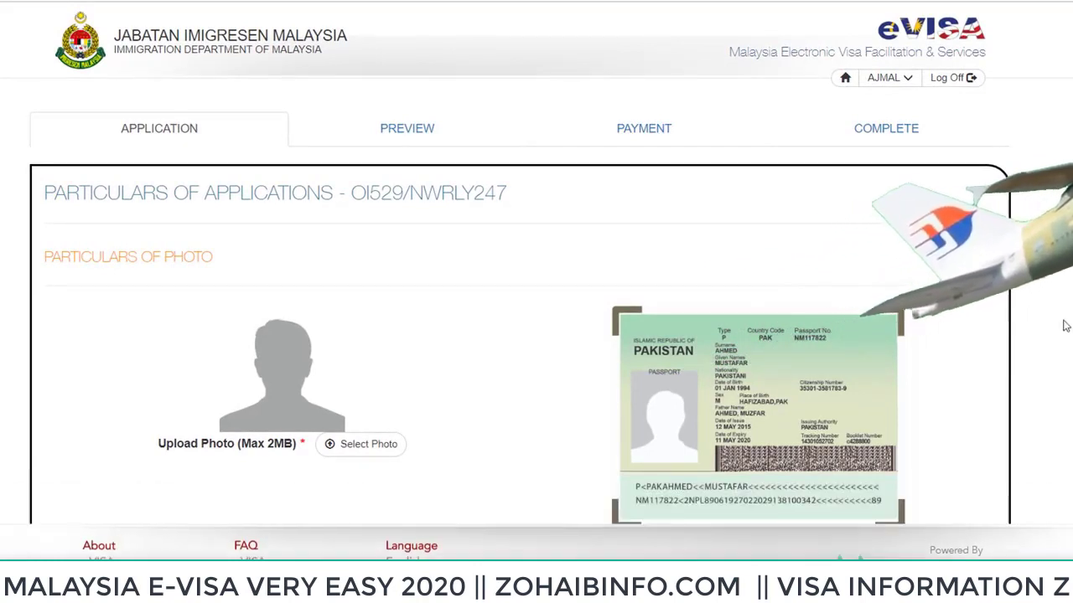
Bring up the file chooser for the applicant photo upload
{"action": "scroll", "coordinate": [1017, 362], "scroll_direction": "down", "scroll_amount": 2}
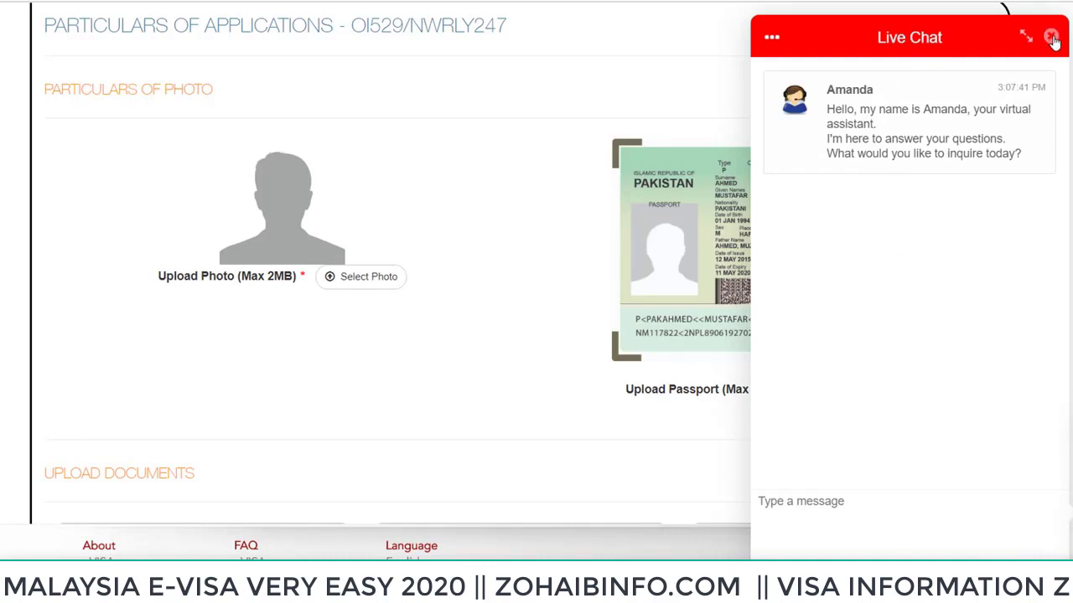
{"action": "left_click", "coordinate": [1052, 38]}
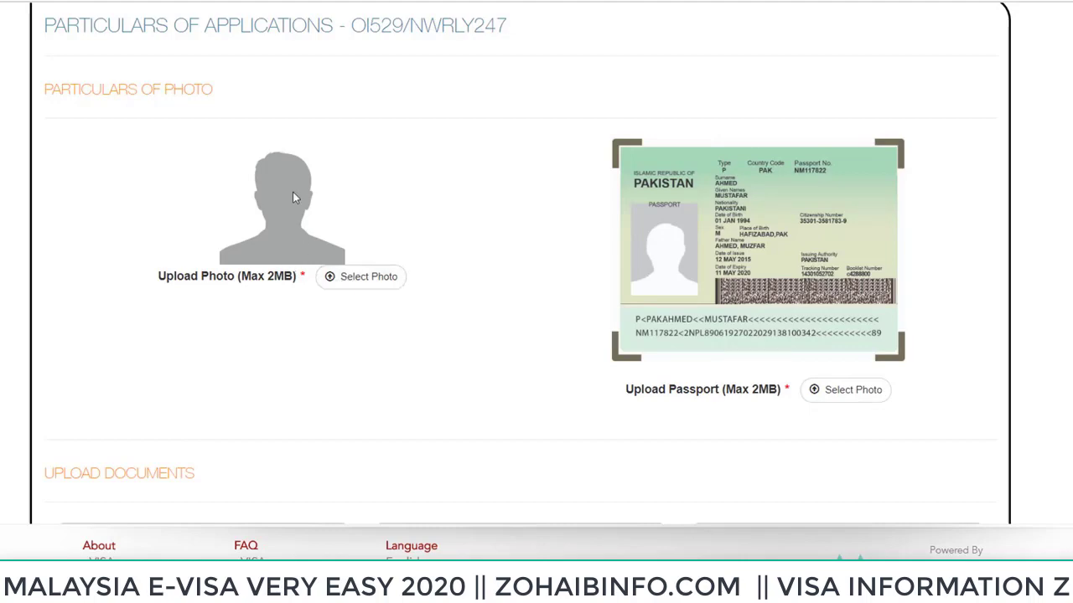
{"action": "left_click", "coordinate": [364, 289]}
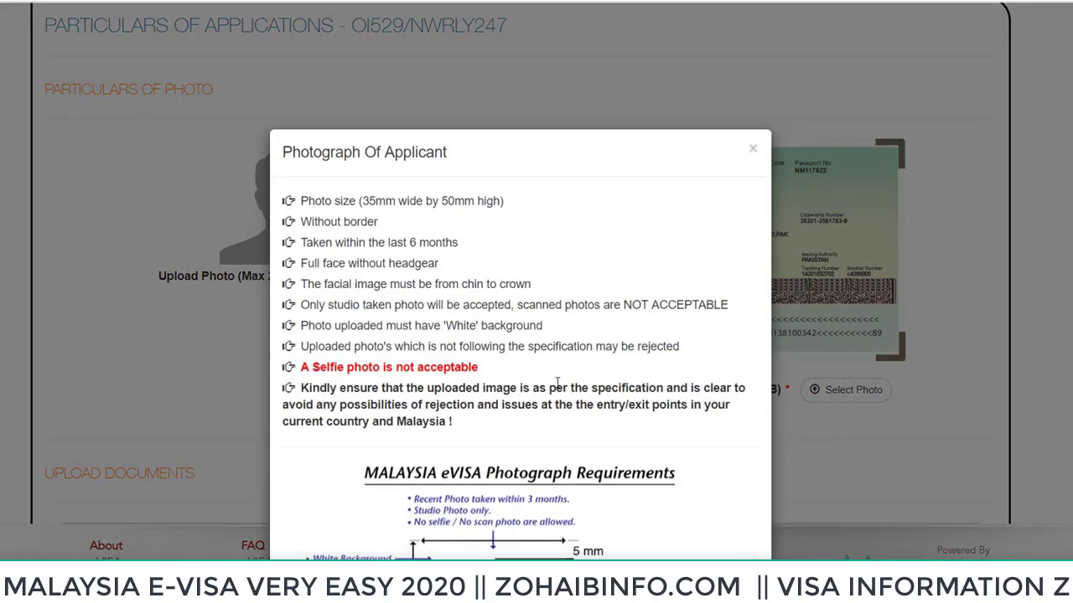
{"action": "scroll", "coordinate": [587, 355], "scroll_direction": "down", "scroll_amount": 3}
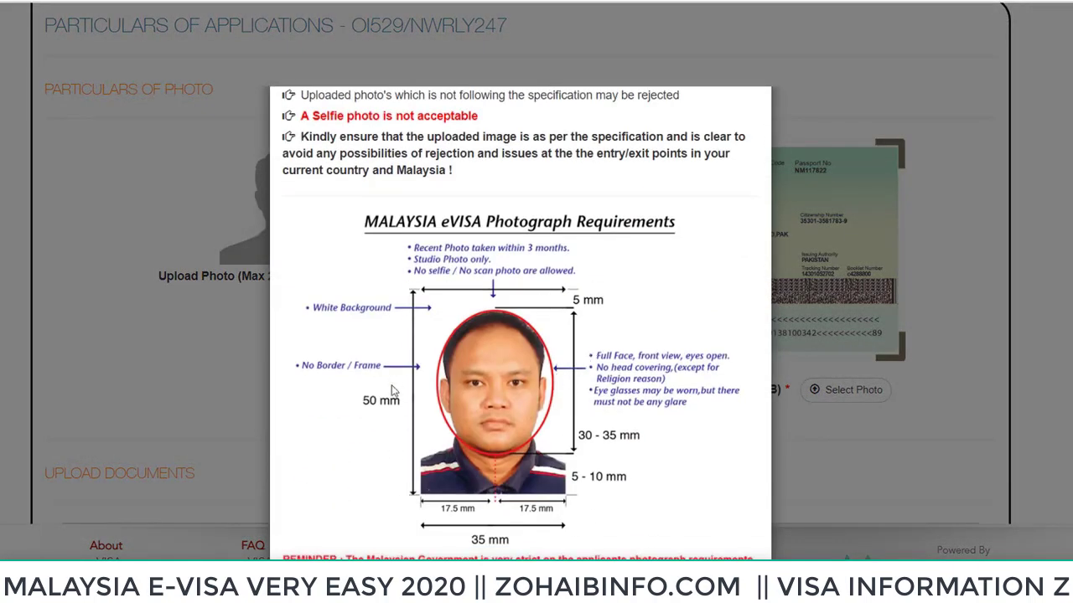
{"action": "scroll", "coordinate": [493, 385], "scroll_direction": "down", "scroll_amount": 3}
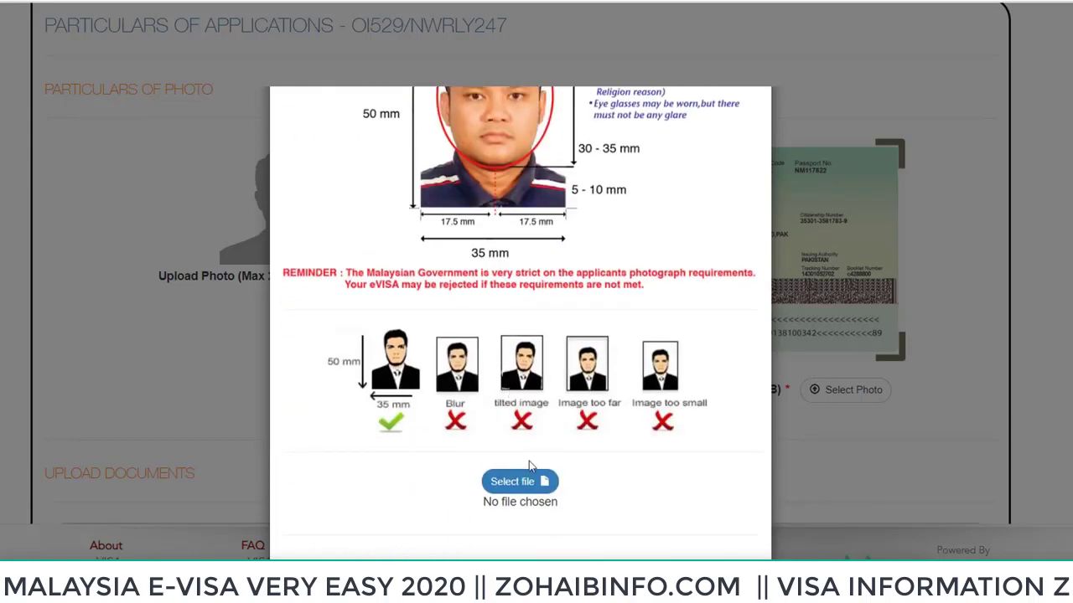
{"action": "left_click", "coordinate": [513, 484]}
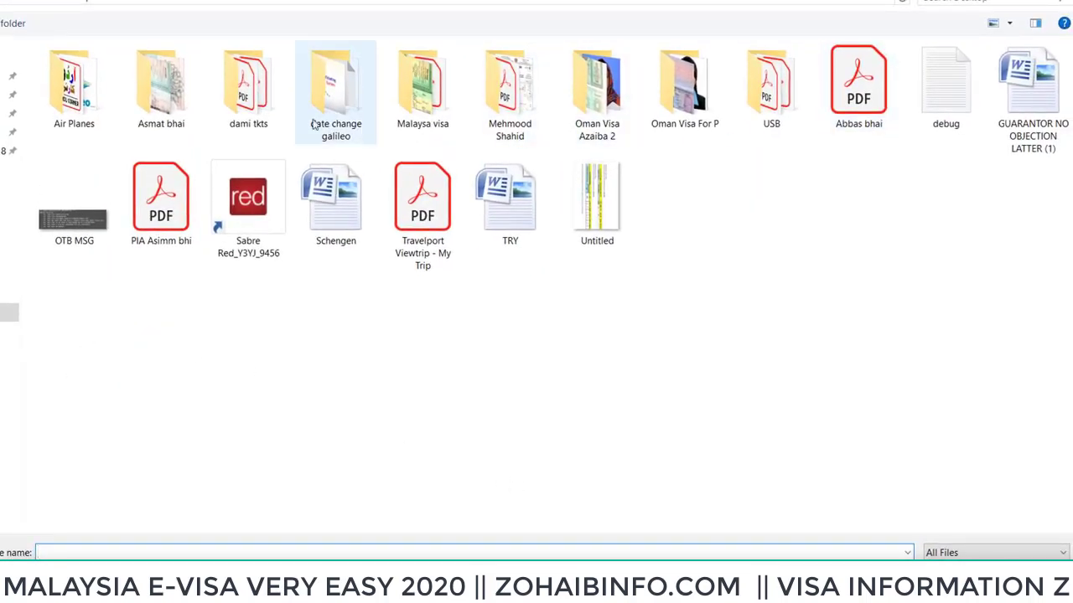
Attach Photo Graph from the Malaysa visa folder, viewed as large icons
{"action": "left_click", "coordinate": [428, 109]}
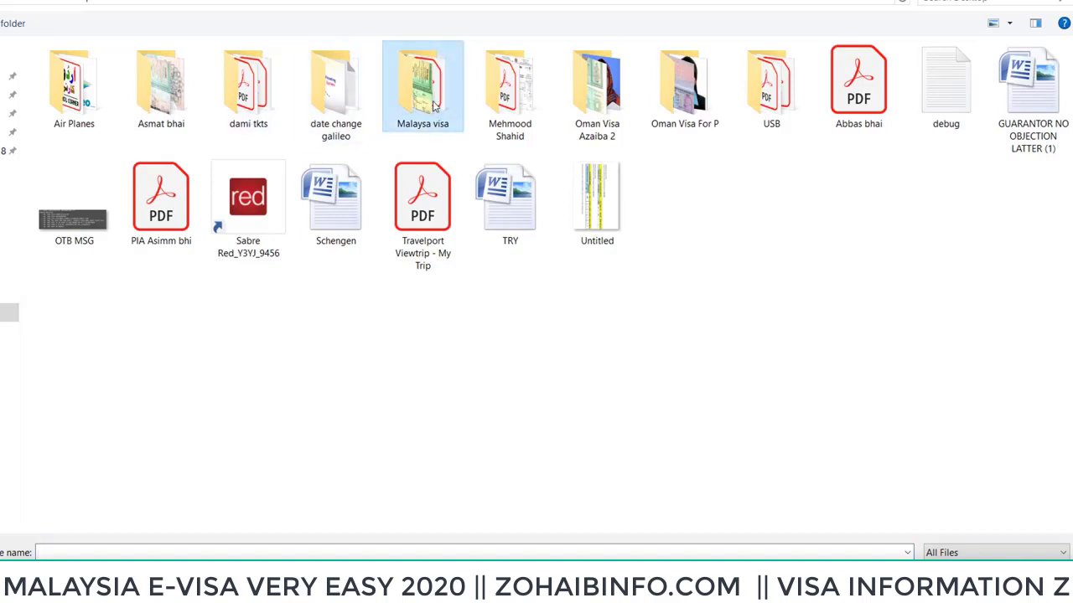
{"action": "double_click", "coordinate": [434, 107]}
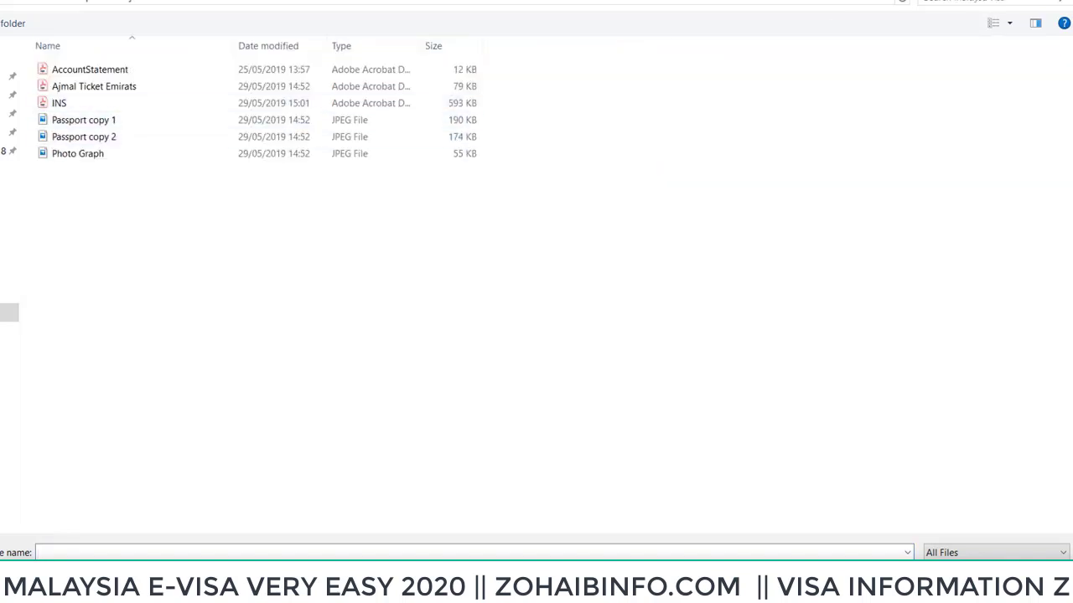
{"action": "left_click", "coordinate": [1011, 26]}
{"action": "left_click", "coordinate": [995, 42]}
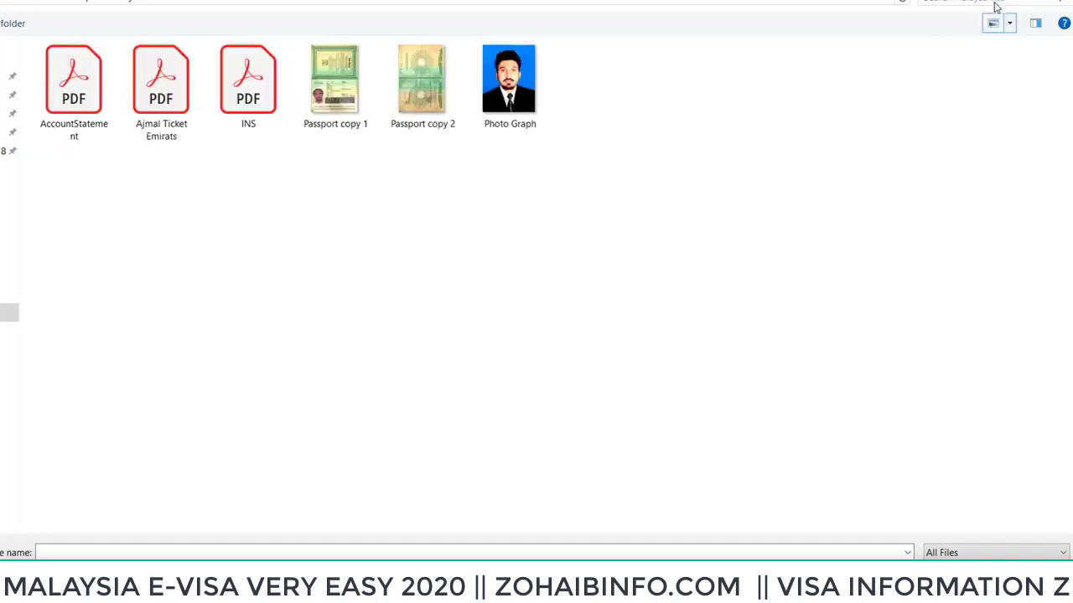
{"action": "left_click", "coordinate": [536, 109]}
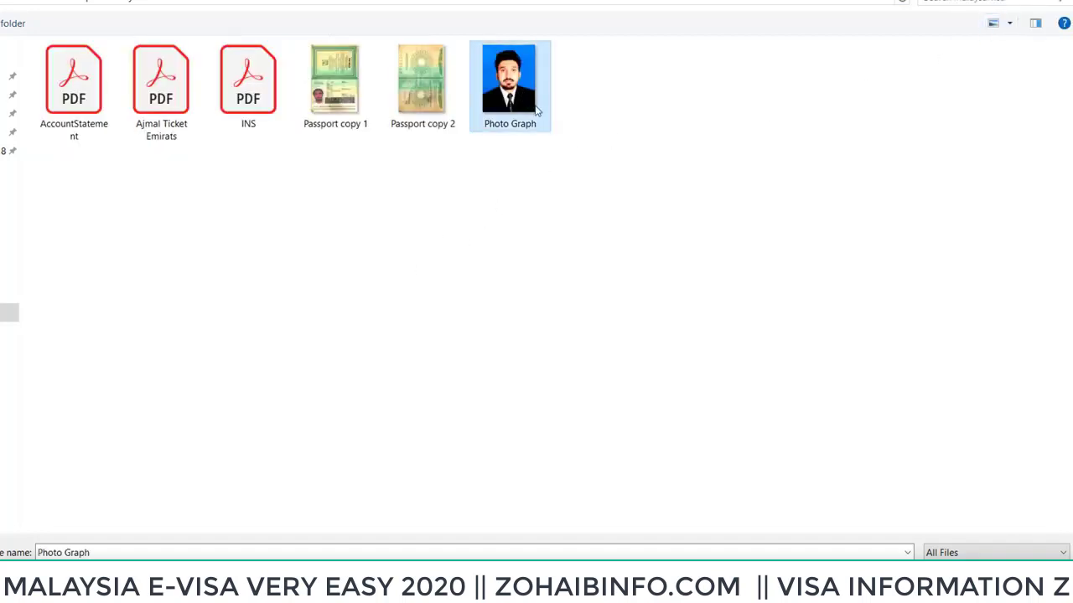
{"action": "double_click", "coordinate": [520, 99]}
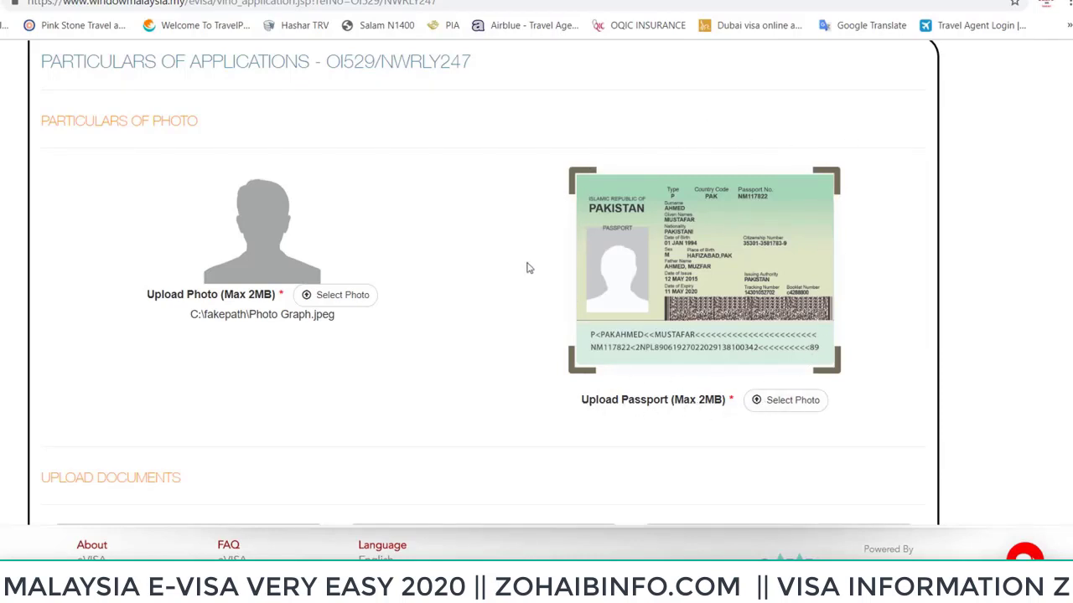
Upload Passport copy 1 as the passport first-page image
{"action": "left_click", "coordinate": [786, 409]}
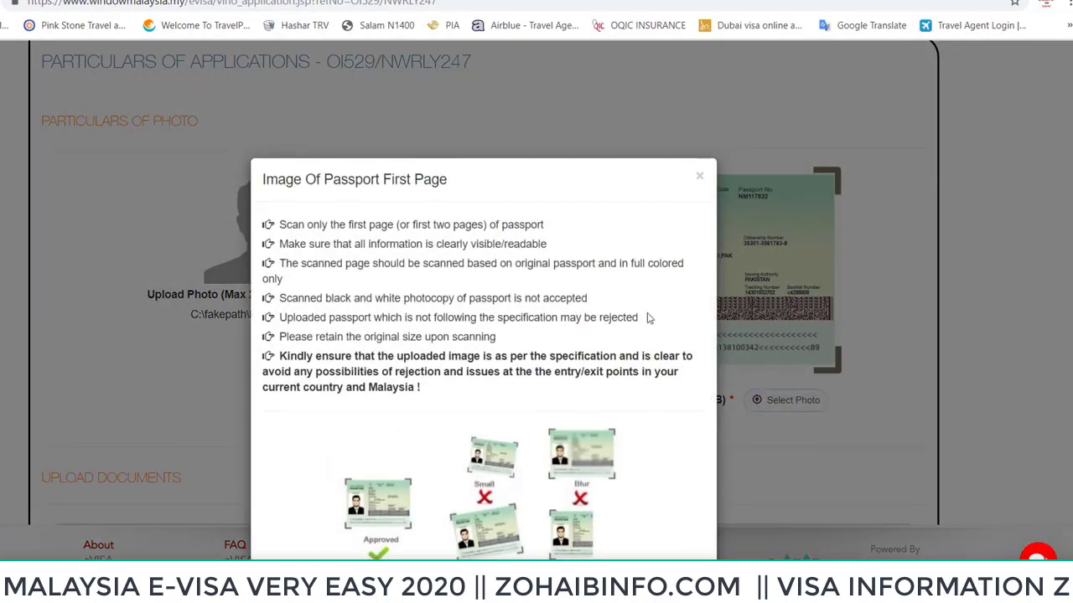
{"action": "scroll", "coordinate": [625, 311], "scroll_direction": "down", "scroll_amount": 2}
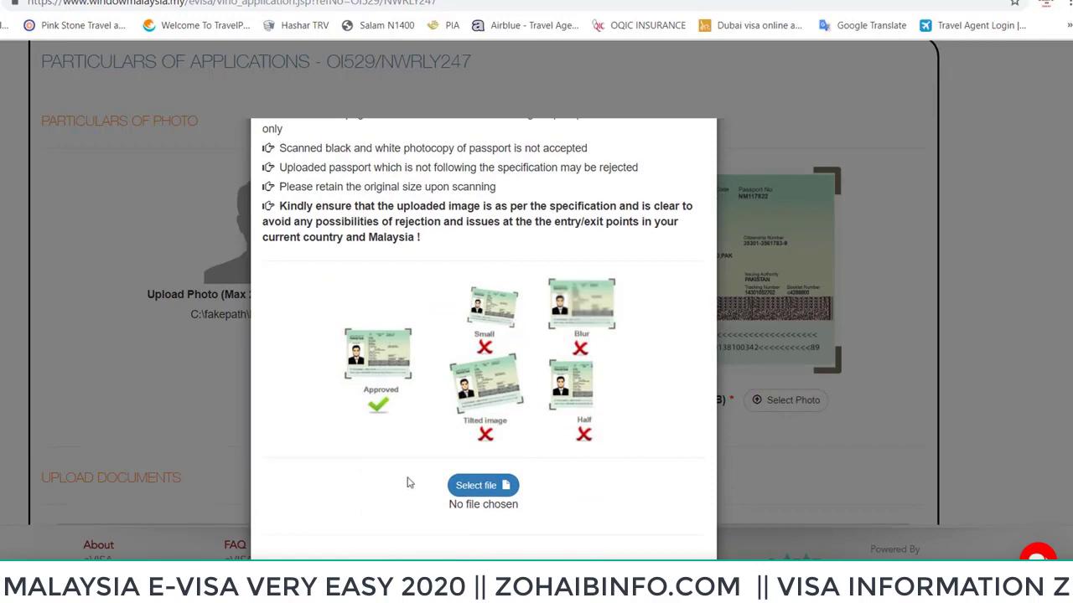
{"action": "left_click", "coordinate": [481, 486]}
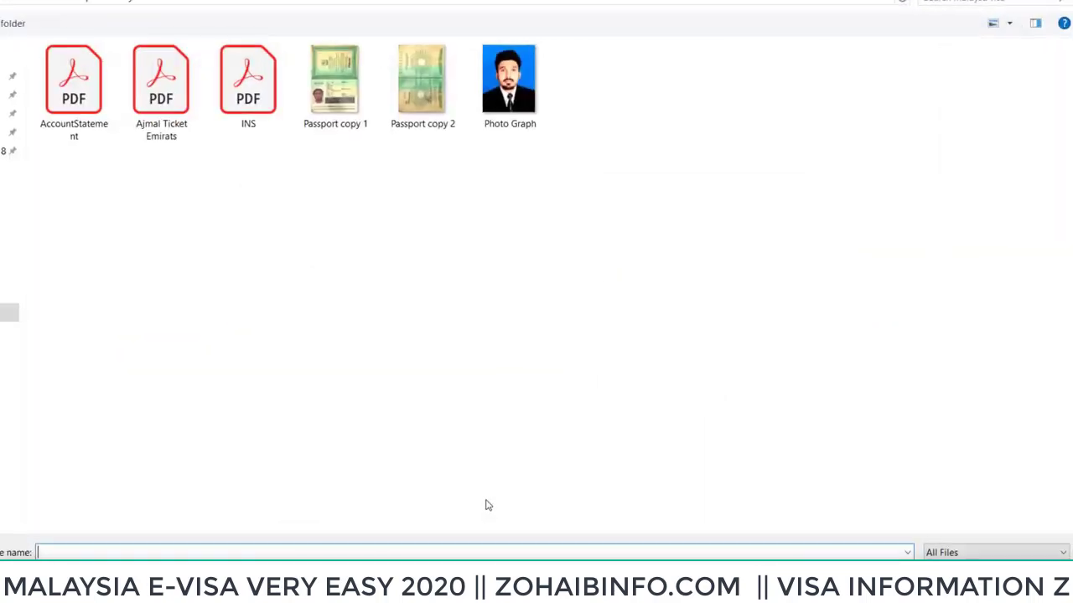
{"action": "left_click", "coordinate": [352, 115]}
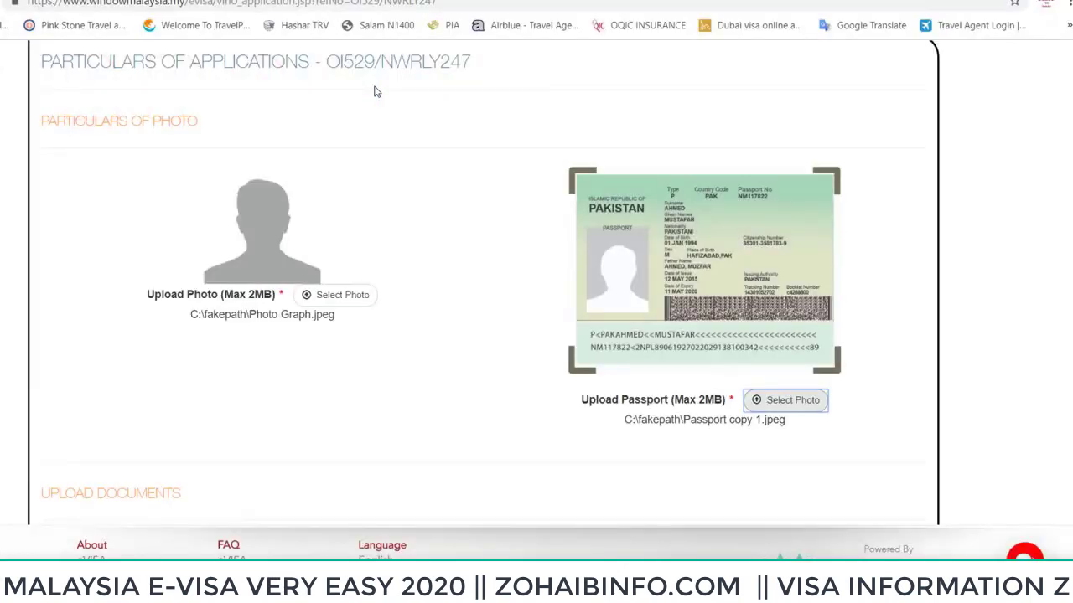
{"action": "scroll", "coordinate": [715, 262], "scroll_direction": "down", "scroll_amount": 3}
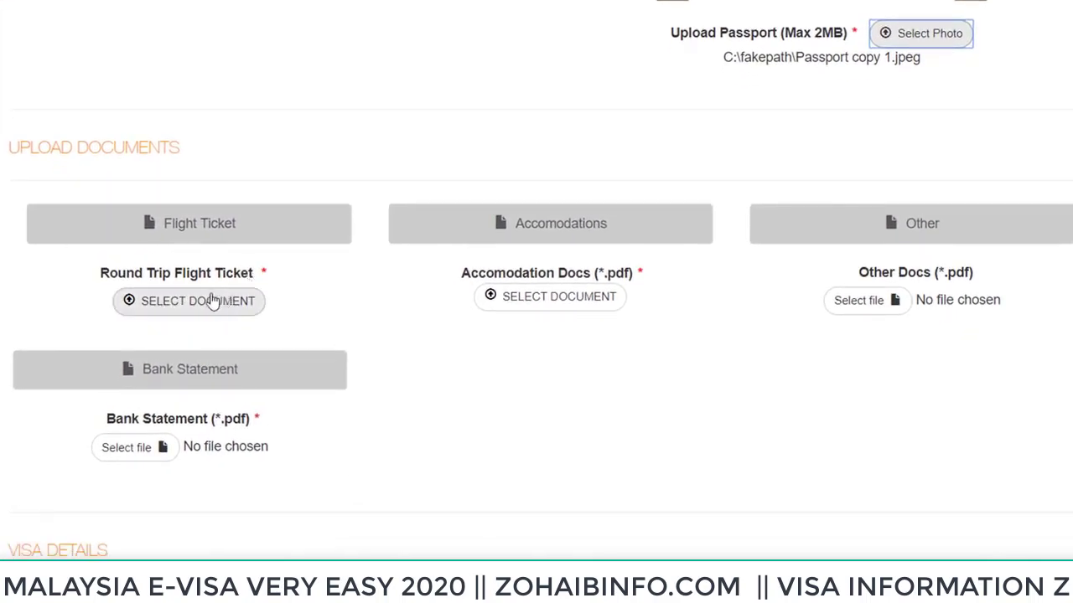
Upload the Ajmal Ticket Emirats PDF as the Round Trip Flight Ticket
{"action": "left_click", "coordinate": [188, 310]}
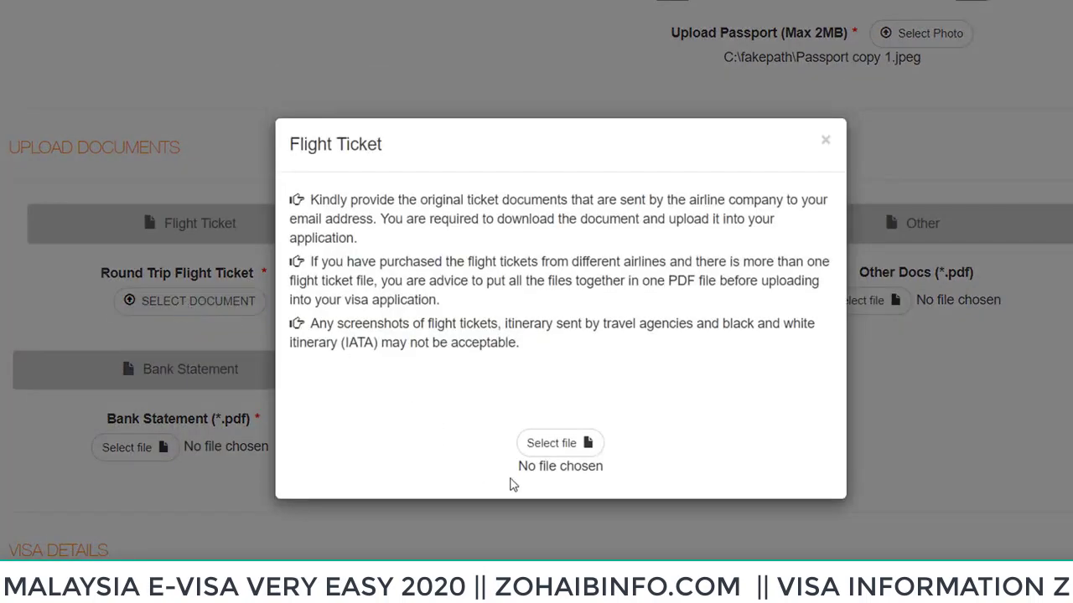
{"action": "left_click", "coordinate": [828, 142]}
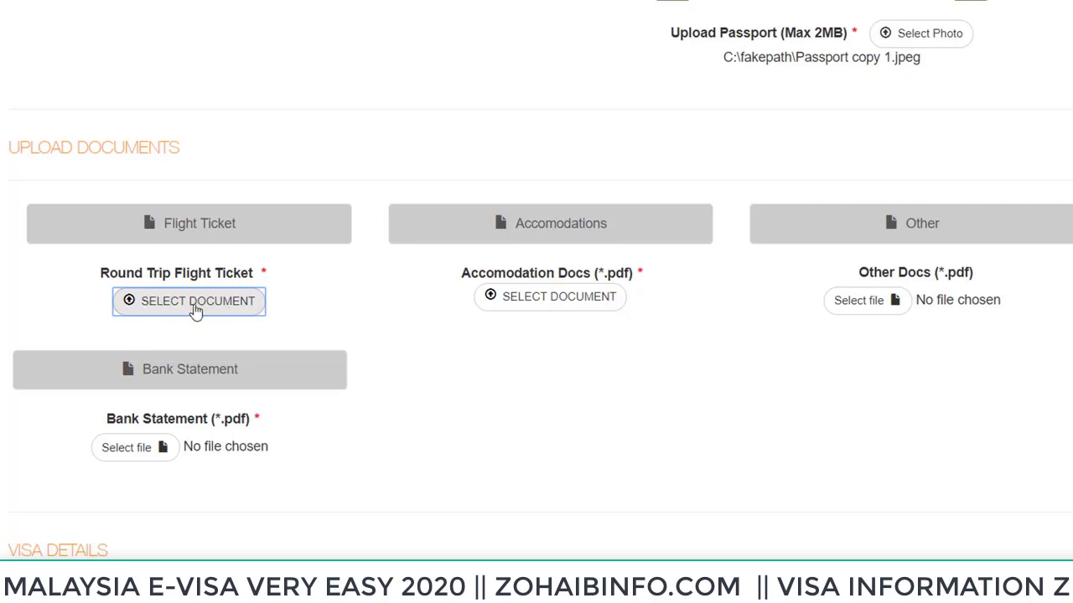
{"action": "left_click", "coordinate": [195, 311]}
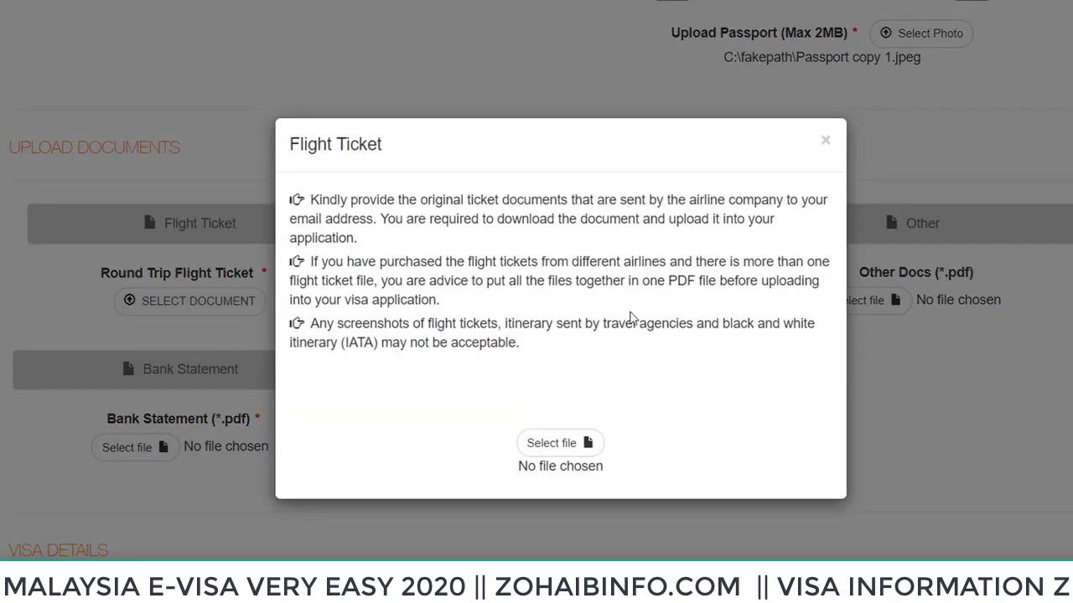
{"action": "left_click", "coordinate": [574, 444]}
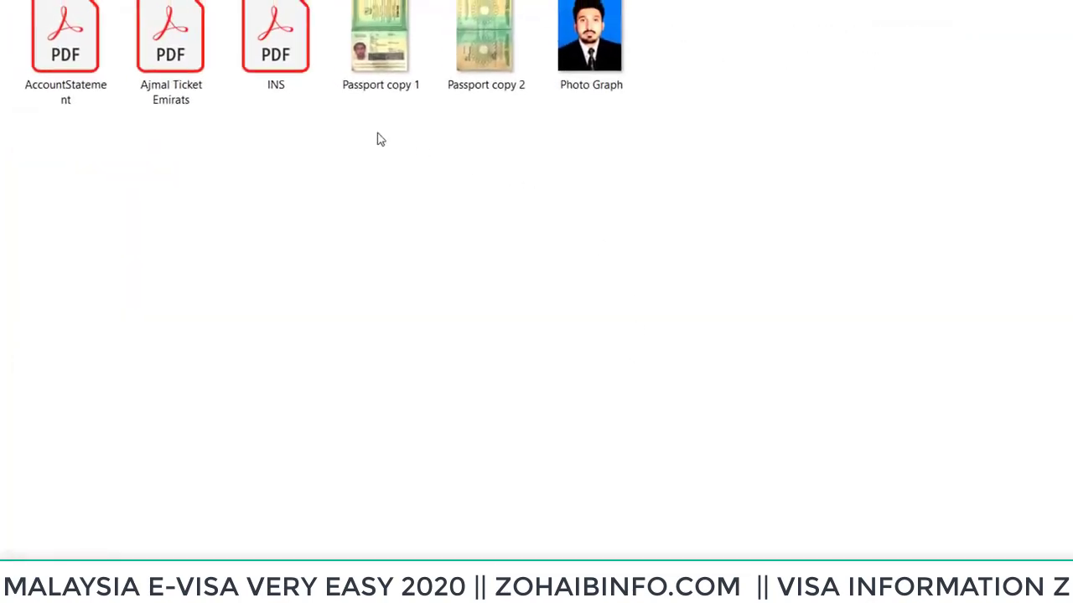
{"action": "left_click", "coordinate": [160, 64]}
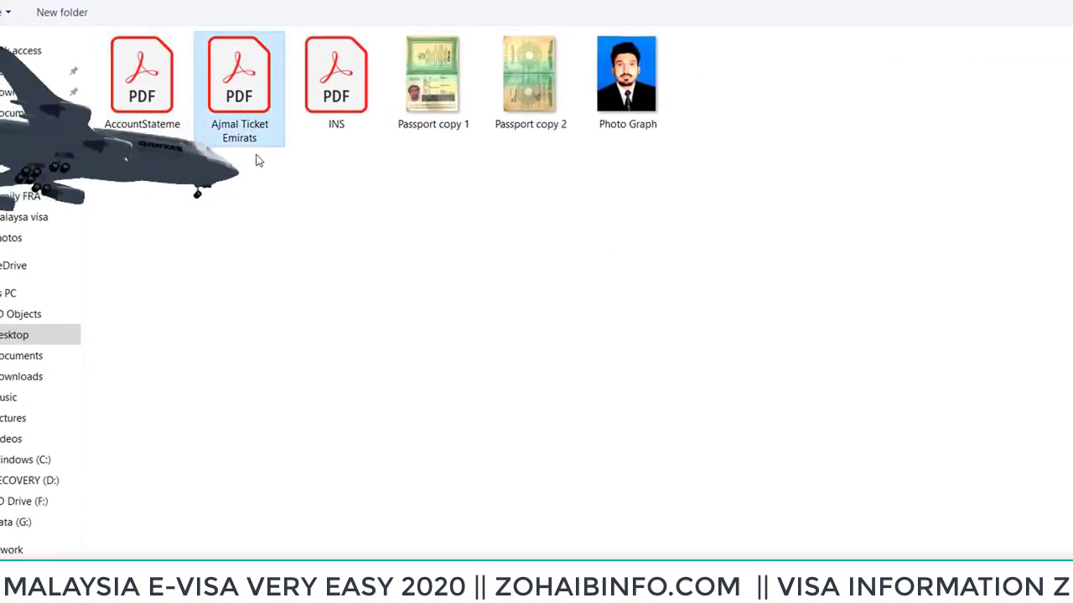
{"action": "double_click", "coordinate": [247, 103]}
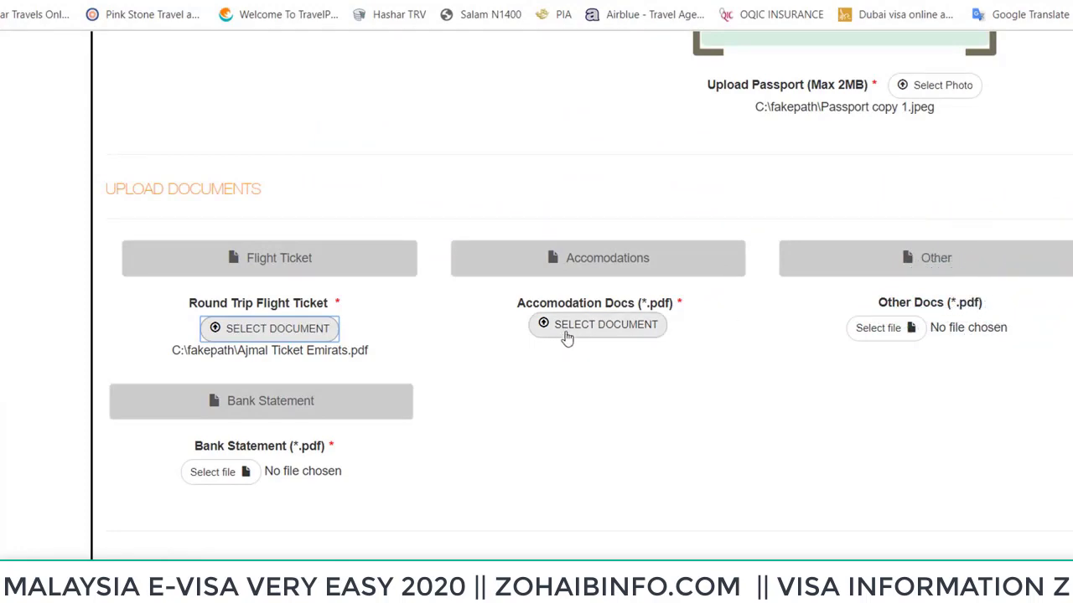
Move Hotel booking from Desktop into Malaysa visa and attach it as Accomodation Docs
{"action": "left_click", "coordinate": [567, 334]}
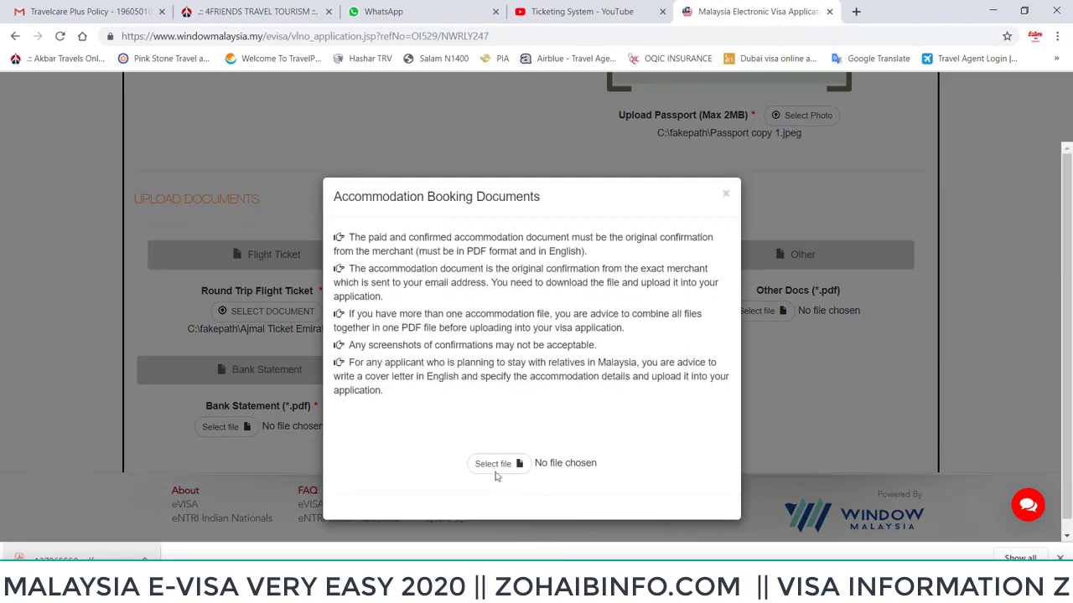
{"action": "left_click", "coordinate": [492, 464]}
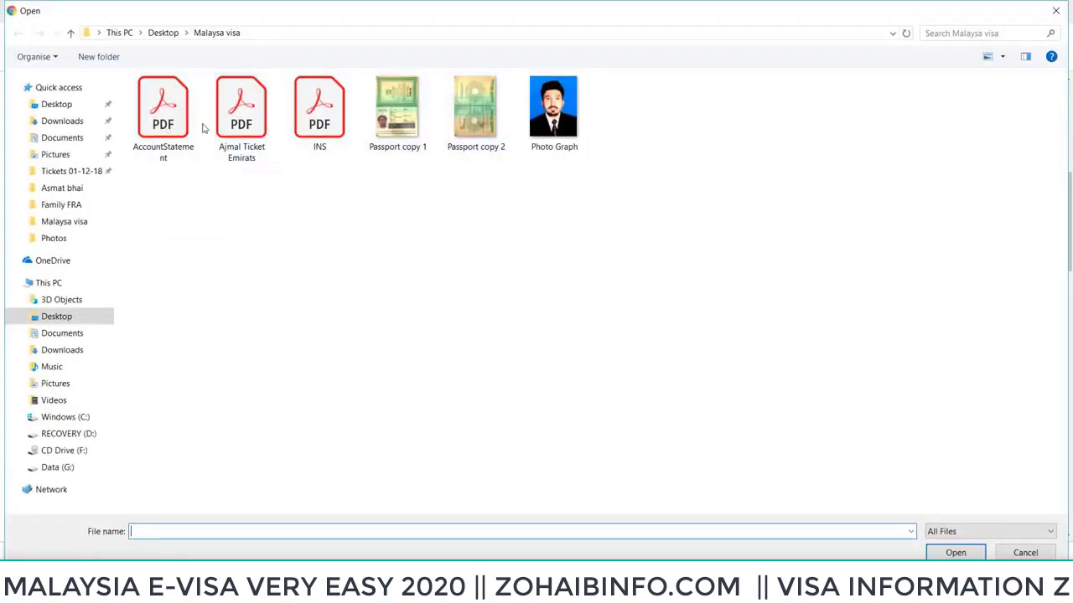
{"action": "left_click", "coordinate": [64, 317]}
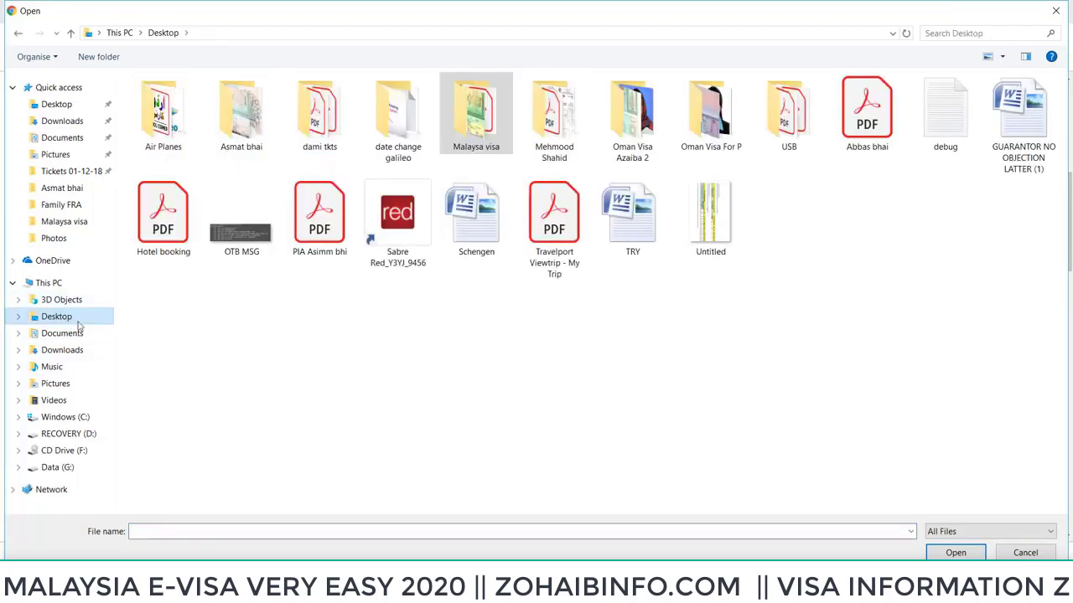
{"action": "left_click", "coordinate": [167, 234]}
{"action": "left_click_drag", "start_coordinate": [172, 228], "coordinate": [472, 124]}
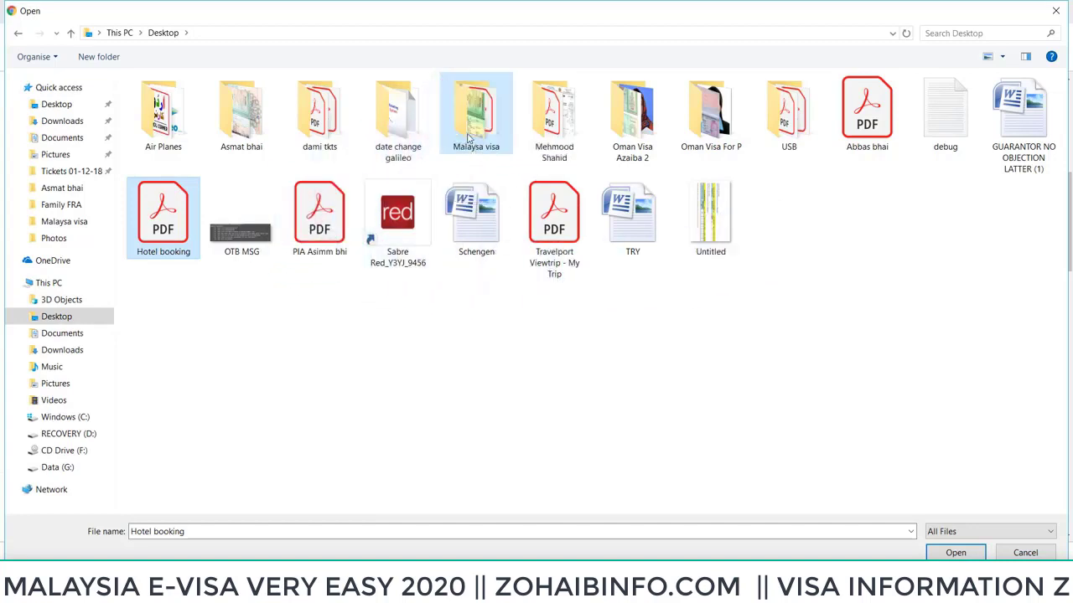
{"action": "double_click", "coordinate": [471, 124]}
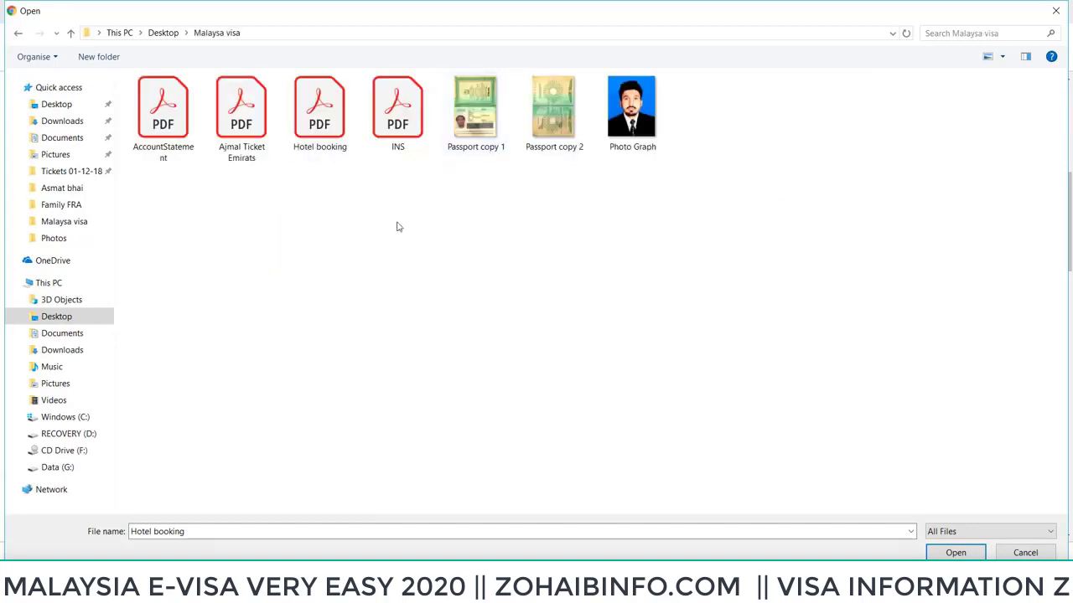
{"action": "left_click", "coordinate": [341, 126]}
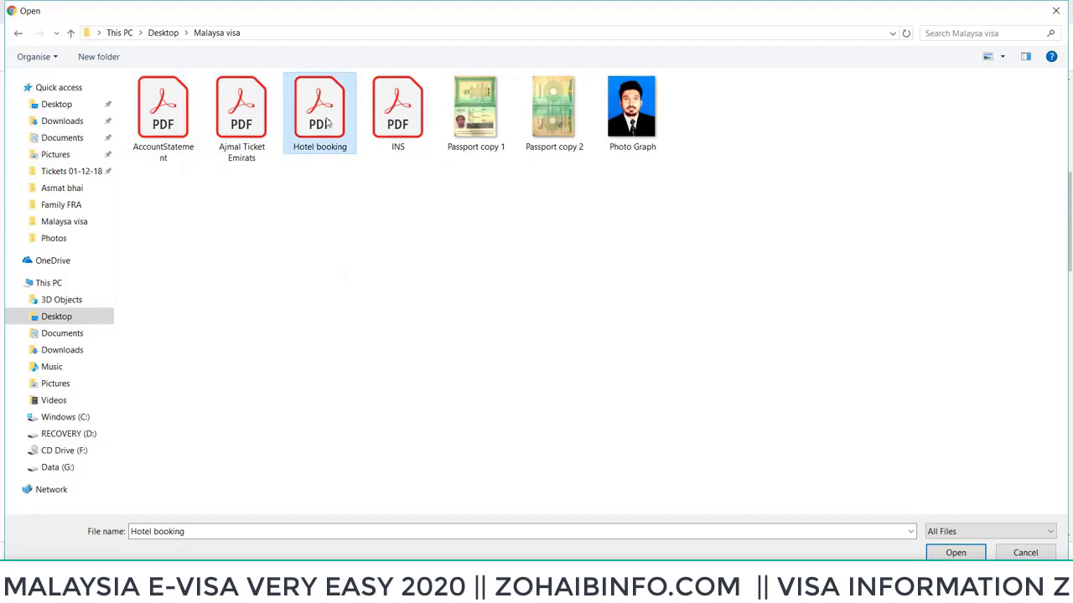
{"action": "double_click", "coordinate": [329, 123]}
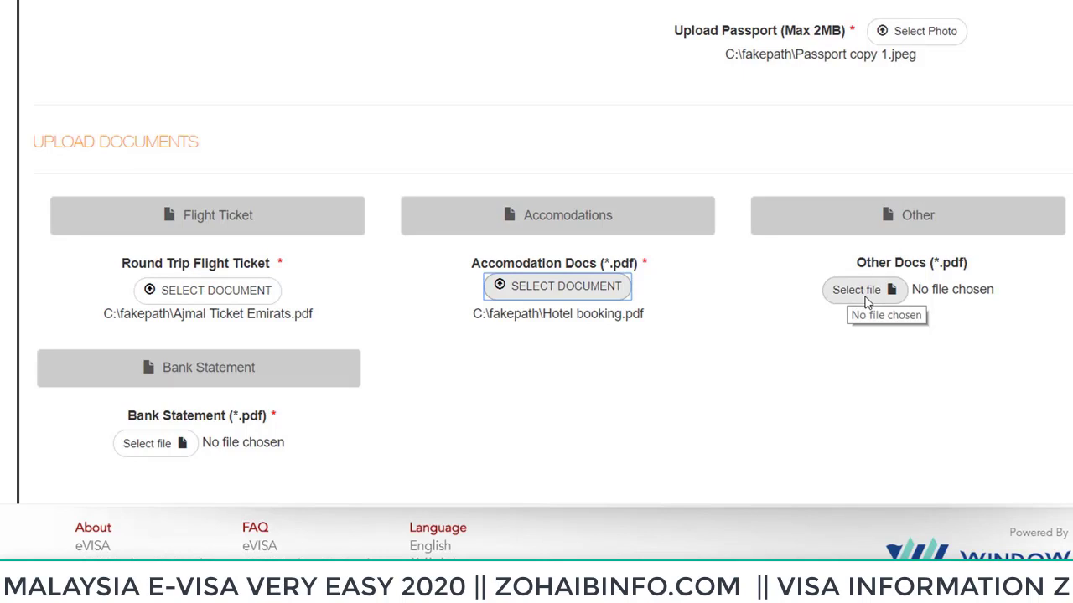
Attach INS.PDF under Other Docs
{"action": "left_click", "coordinate": [866, 299]}
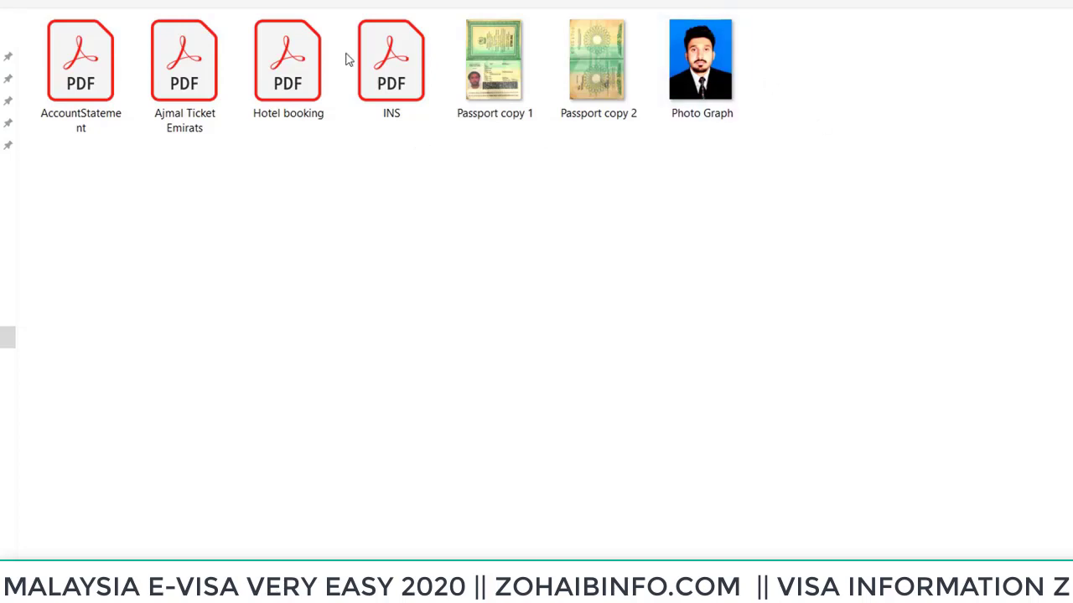
{"action": "left_click", "coordinate": [382, 82]}
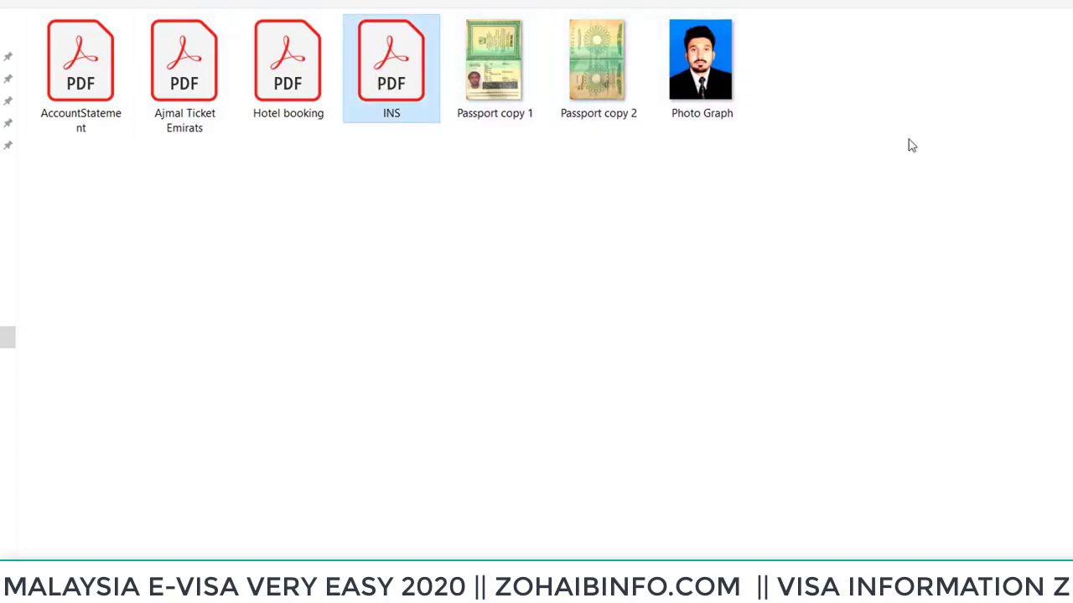
{"action": "key", "text": "Return"}
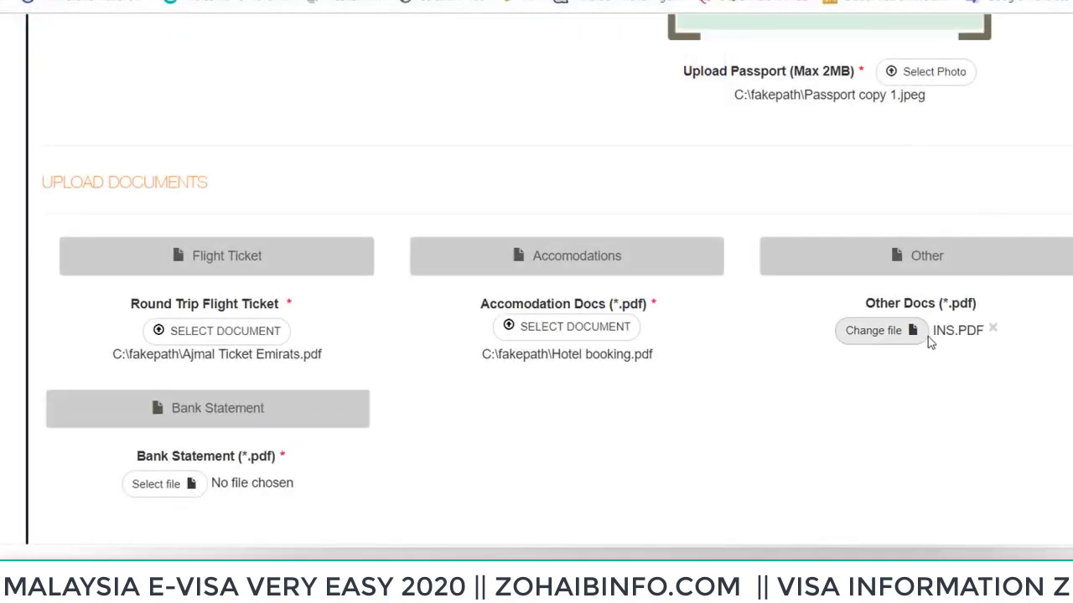
{"action": "scroll", "coordinate": [711, 396], "scroll_direction": "down", "scroll_amount": 1}
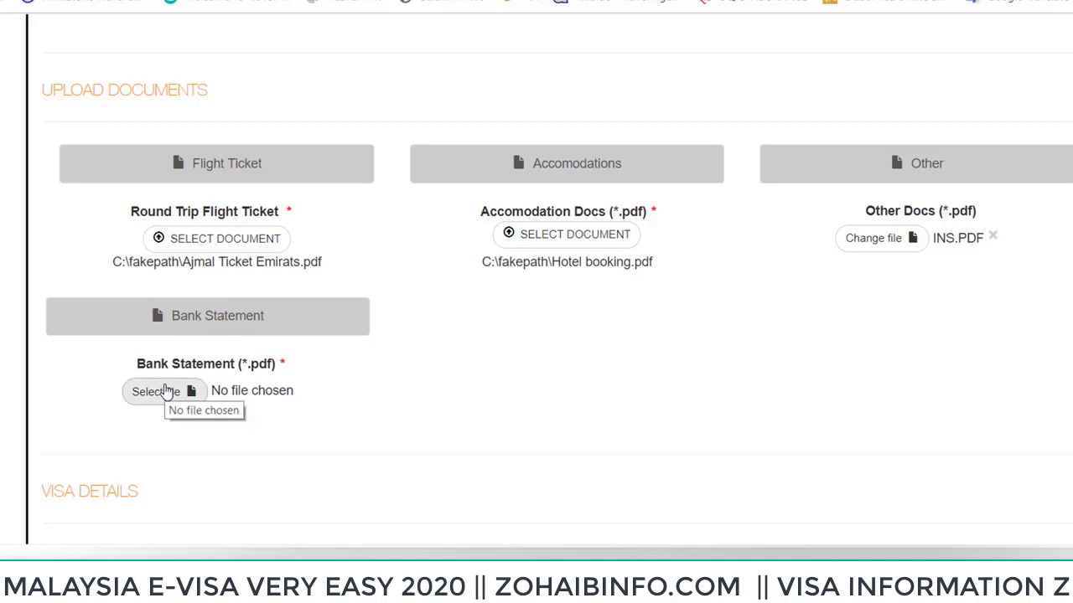
Attach AccountStatement.pdf as the Bank Statement
{"action": "left_click", "coordinate": [166, 390]}
{"action": "left_click", "coordinate": [90, 130]}
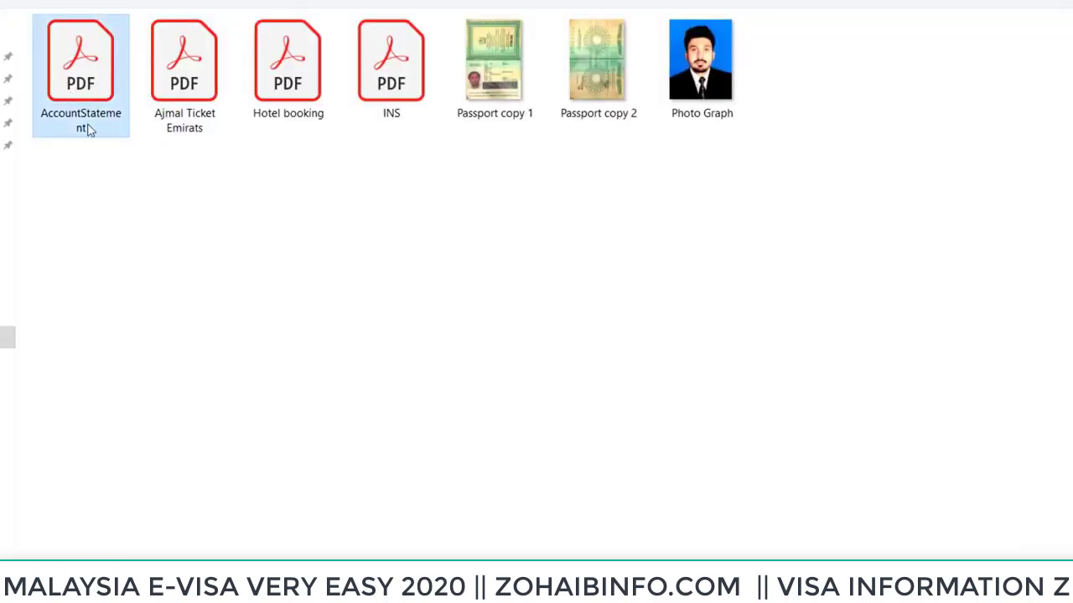
{"action": "double_click", "coordinate": [98, 103]}
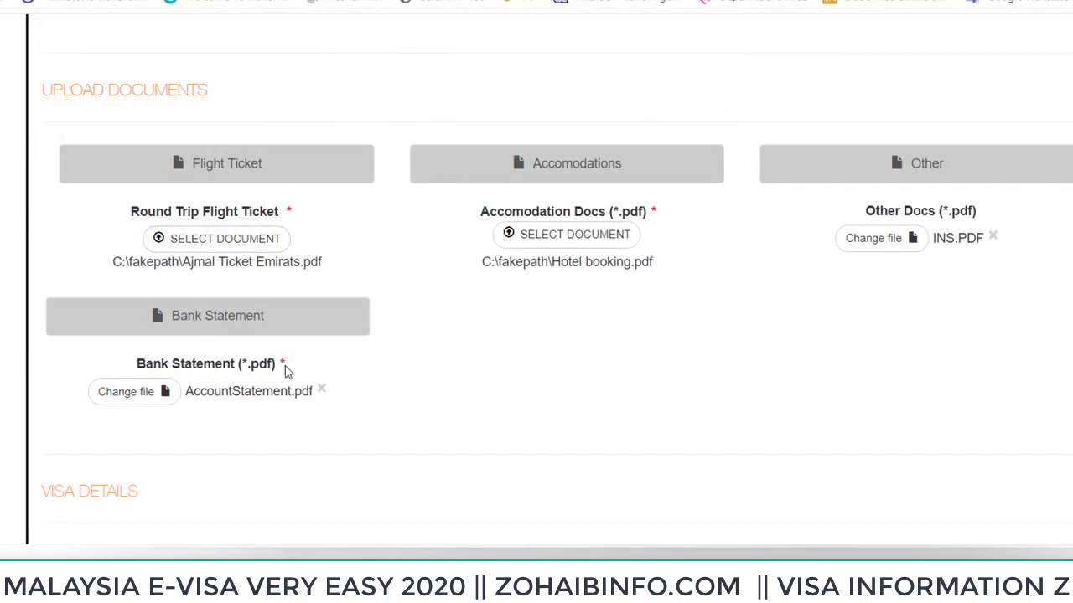
{"action": "scroll", "coordinate": [473, 315], "scroll_direction": "down", "scroll_amount": 2}
{"action": "scroll", "coordinate": [473, 315], "scroll_direction": "down", "scroll_amount": 2}
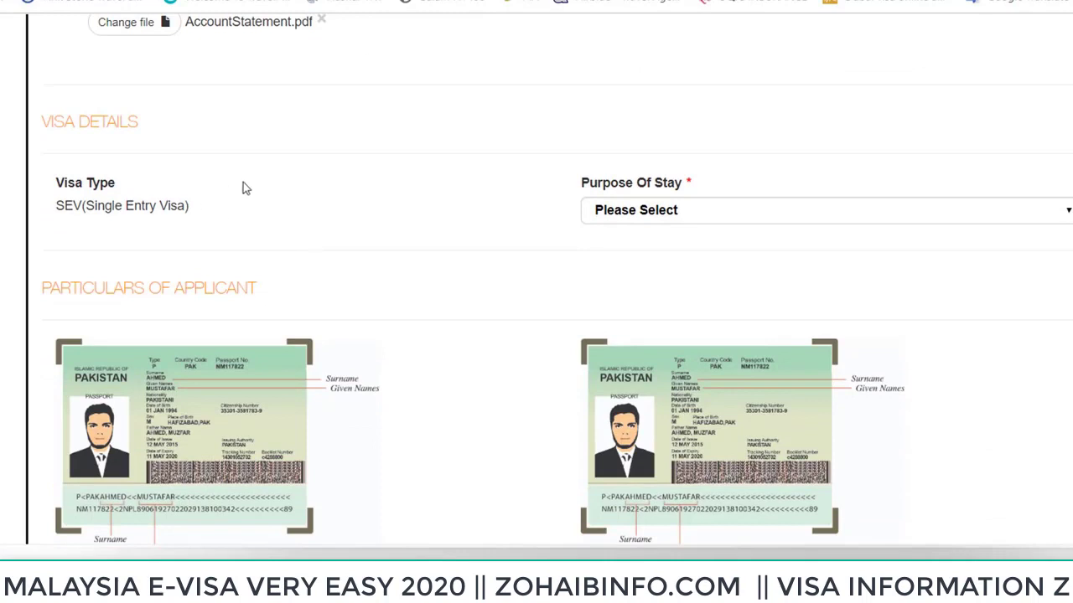
Set Purpose Of Stay to TOUR in the application form
{"action": "scroll", "coordinate": [364, 143], "scroll_direction": "down", "scroll_amount": 1}
{"action": "left_click", "coordinate": [663, 121]}
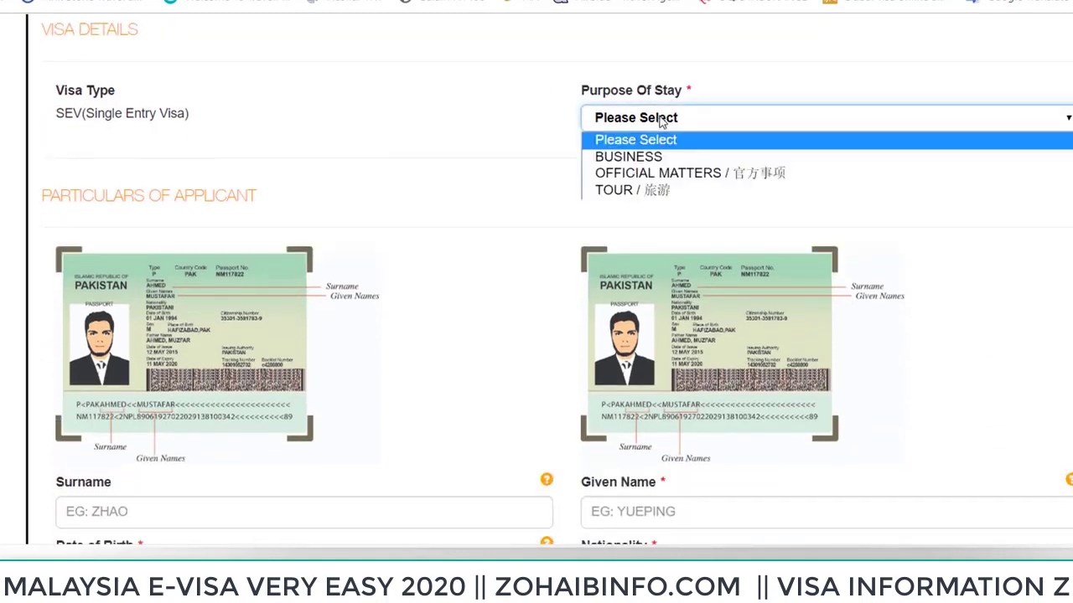
{"action": "left_click", "coordinate": [623, 192]}
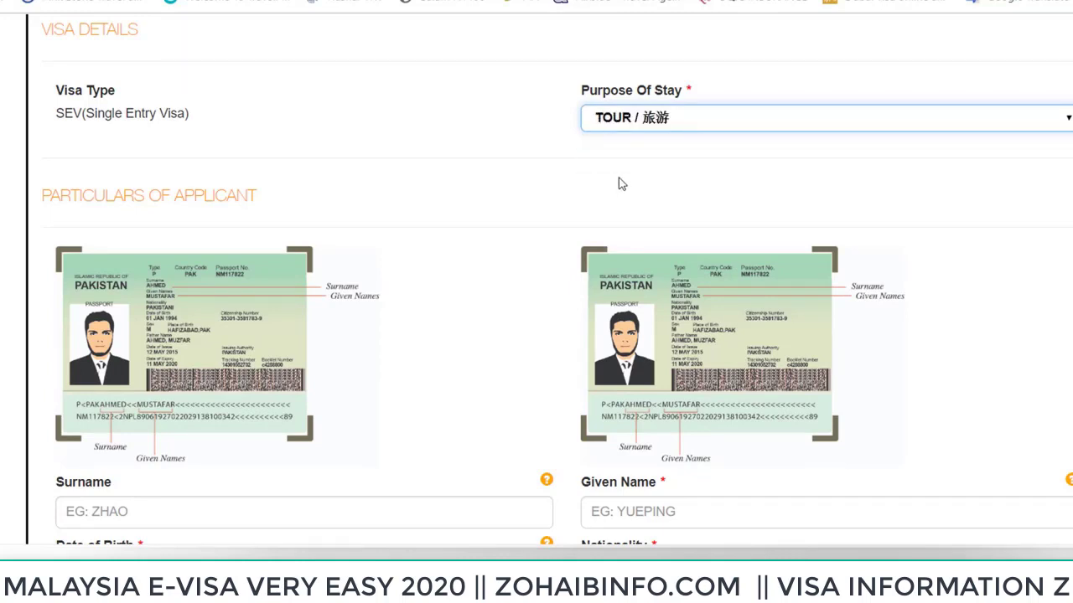
{"action": "scroll", "coordinate": [619, 183], "scroll_direction": "down", "scroll_amount": 1}
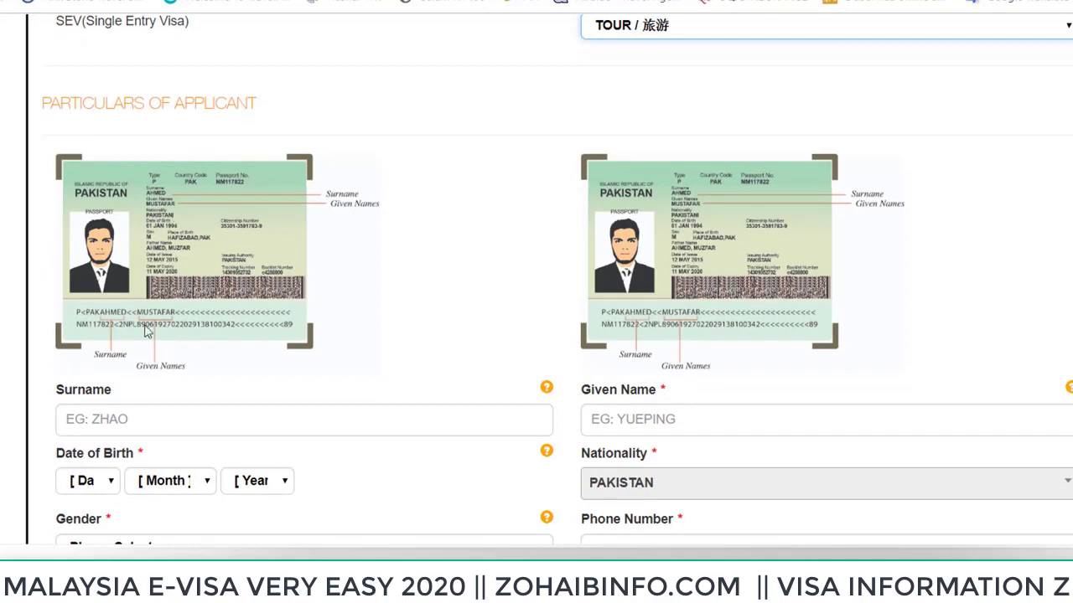
{"action": "left_click", "coordinate": [159, 419]}
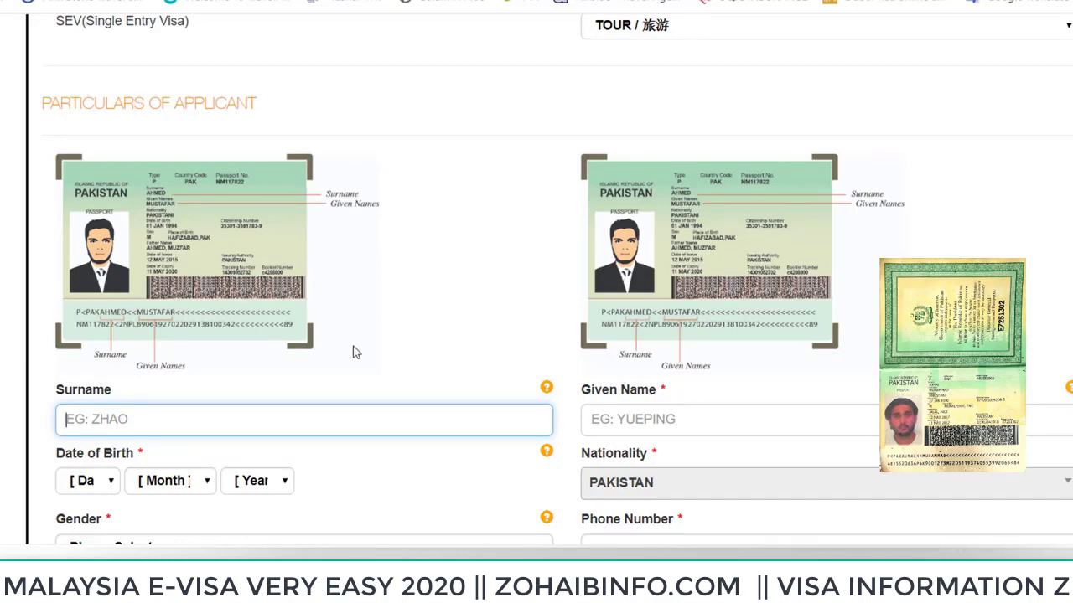
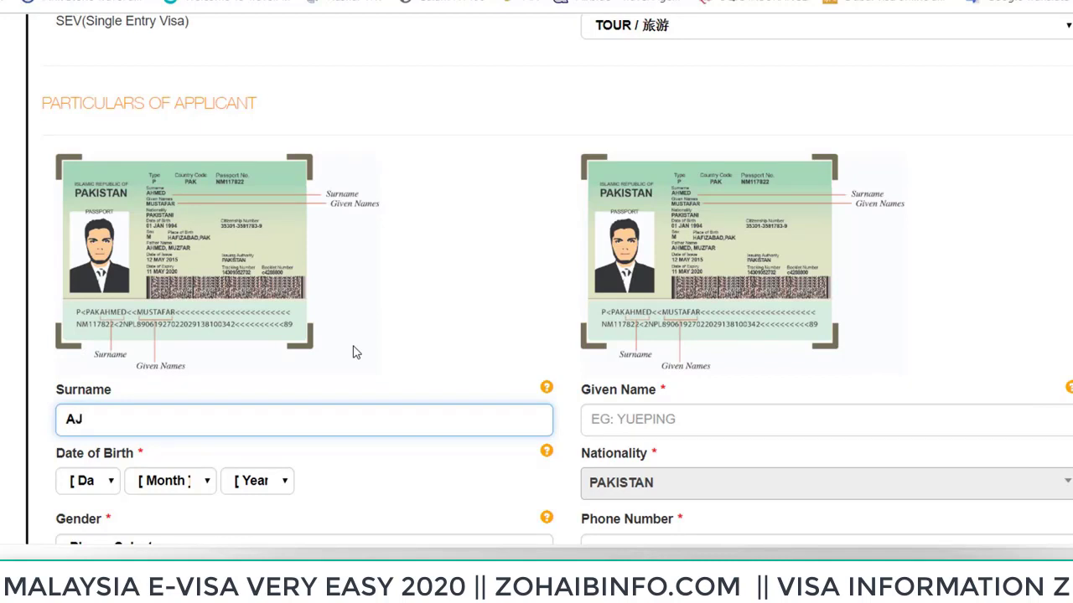
Enter the applicant's surname and given name
{"action": "left_click", "coordinate": [633, 419]}
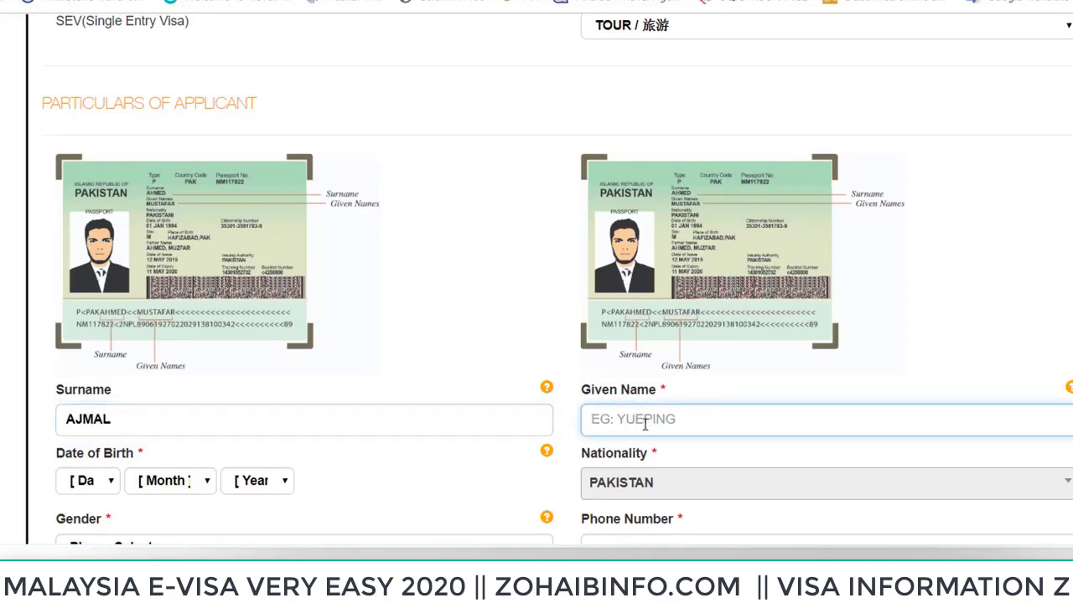
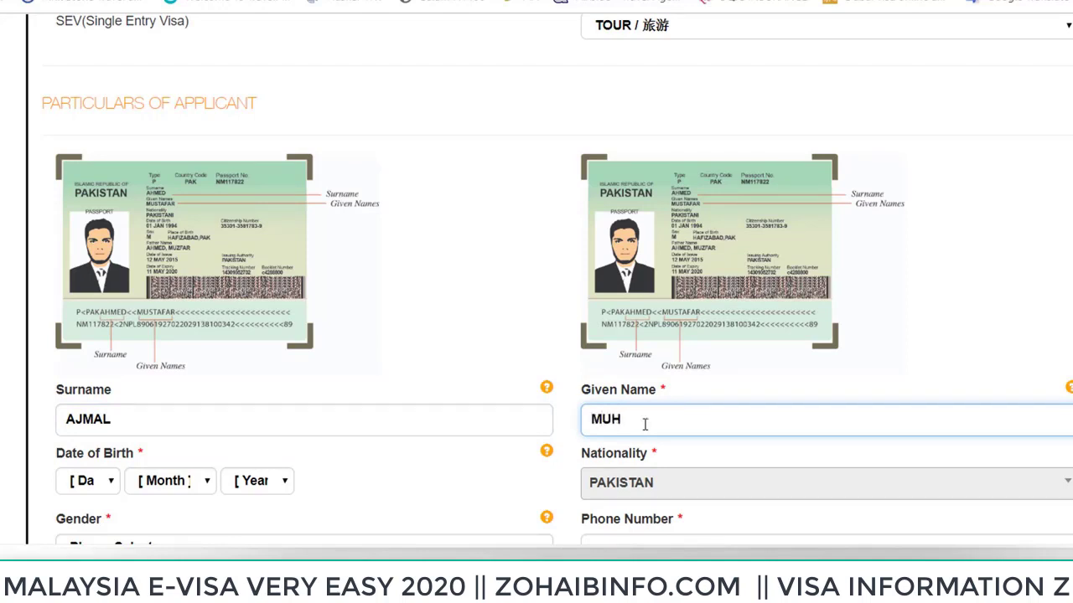
{"action": "scroll", "coordinate": [374, 330], "scroll_direction": "down", "scroll_amount": 2}
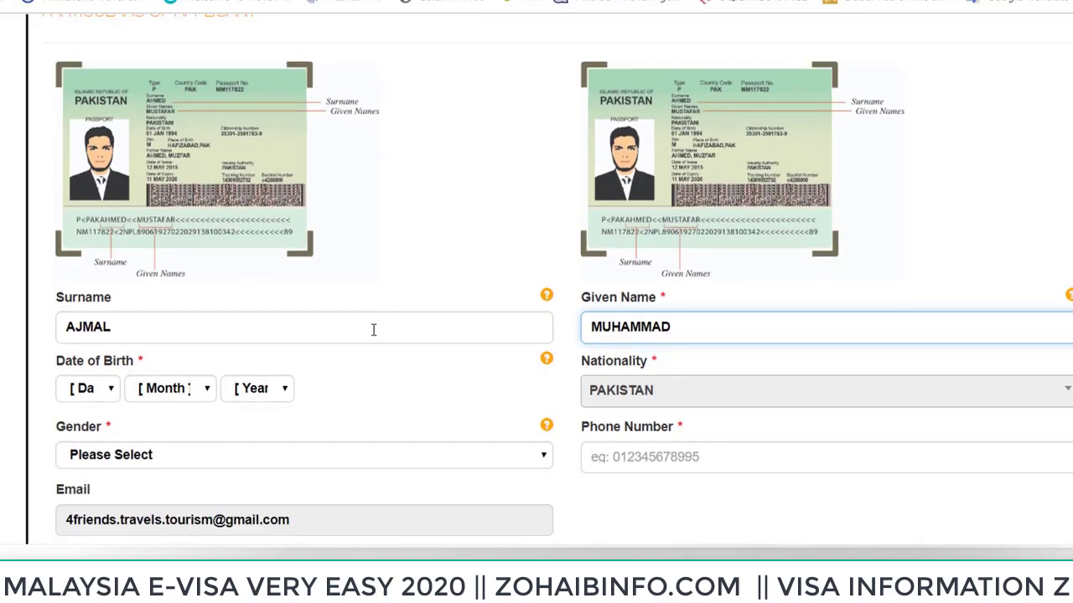
{"action": "left_click", "coordinate": [92, 300]}
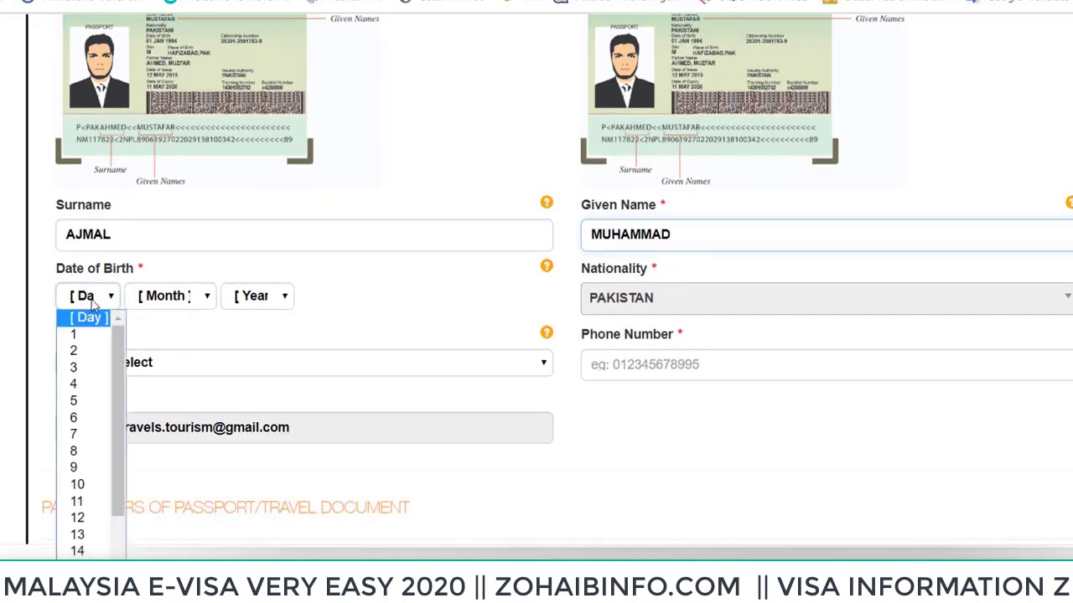
{"action": "type", "text": "27"}
{"action": "key", "text": "Return"}
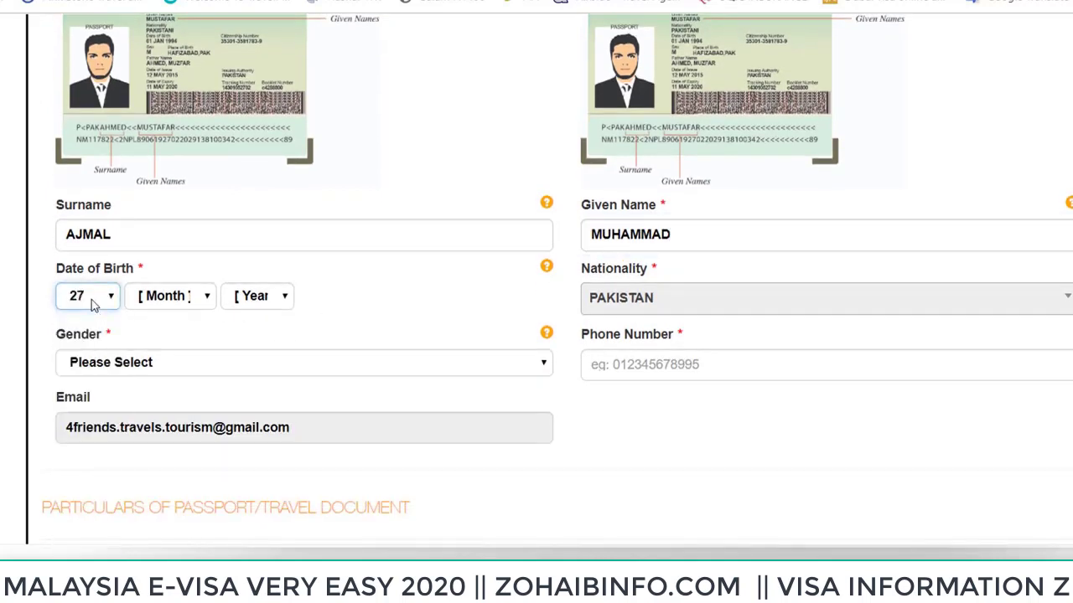
{"action": "left_click", "coordinate": [131, 298]}
{"action": "left_click", "coordinate": [155, 333]}
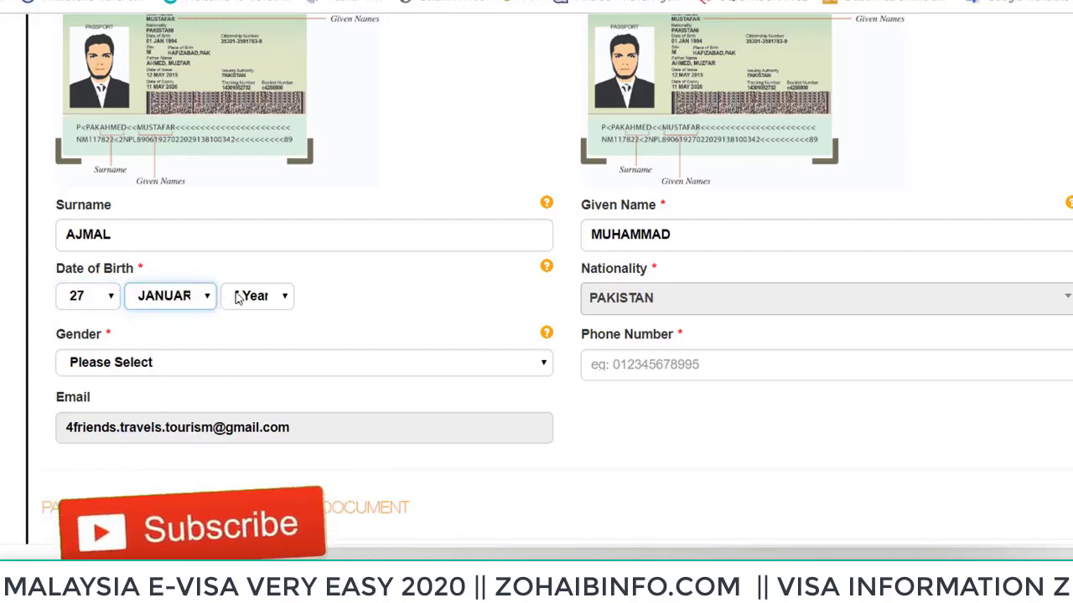
{"action": "left_click", "coordinate": [250, 296]}
{"action": "type", "text": "1990"}
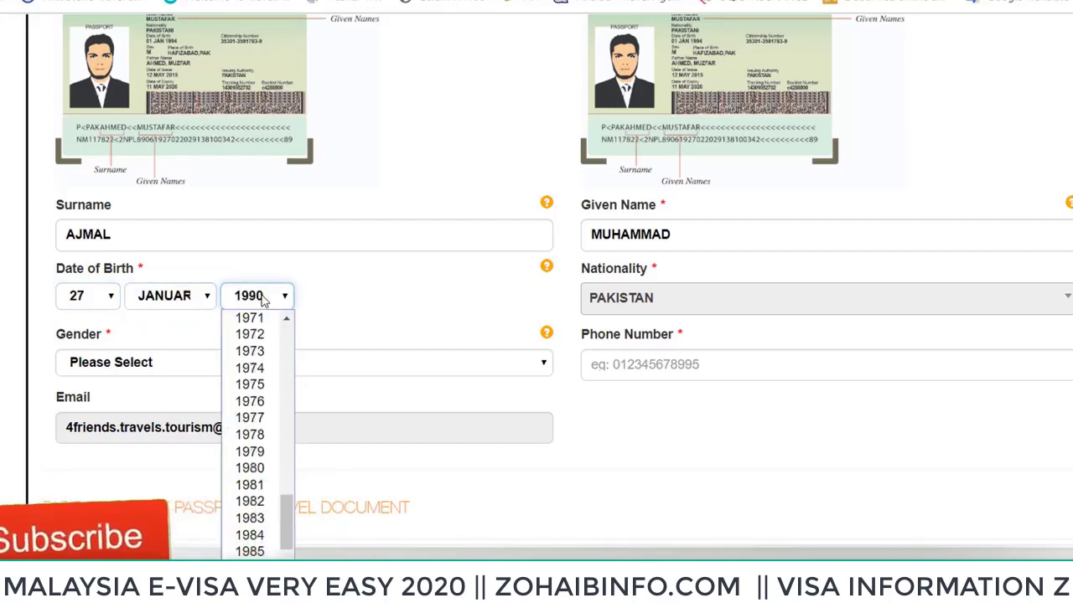
{"action": "key", "text": "Return"}
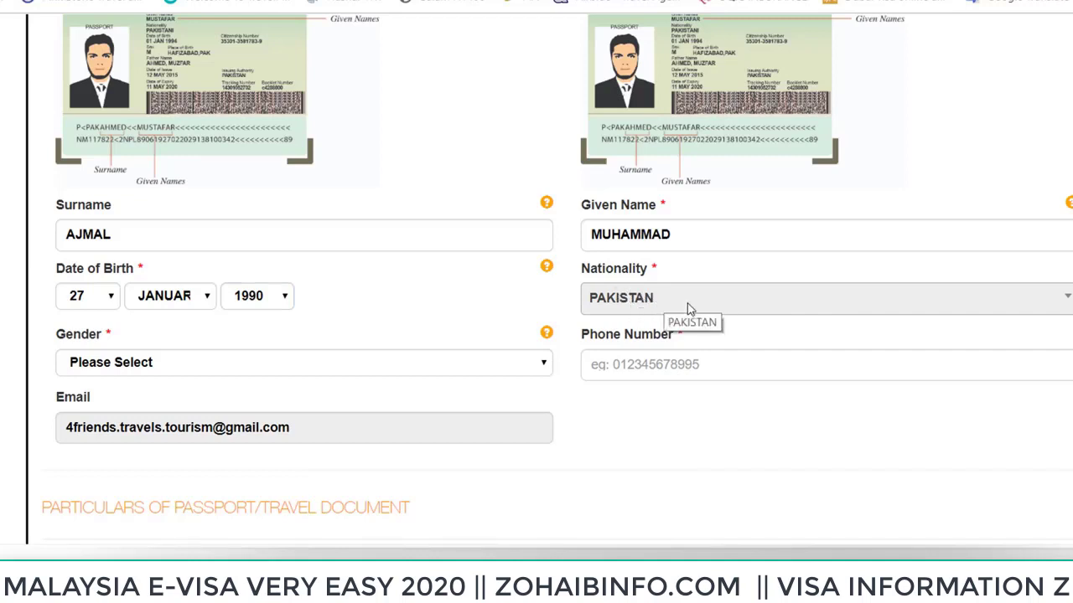
Set gender to MALE and enter the applicant's phone number
{"action": "scroll", "coordinate": [331, 309], "scroll_direction": "down", "scroll_amount": 2}
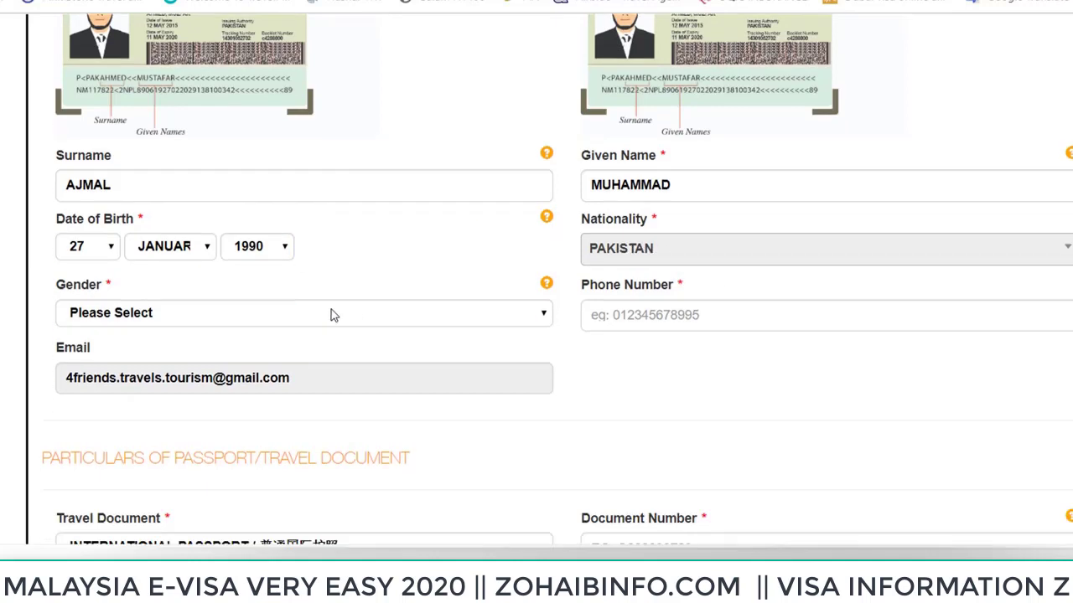
{"action": "left_click", "coordinate": [119, 279]}
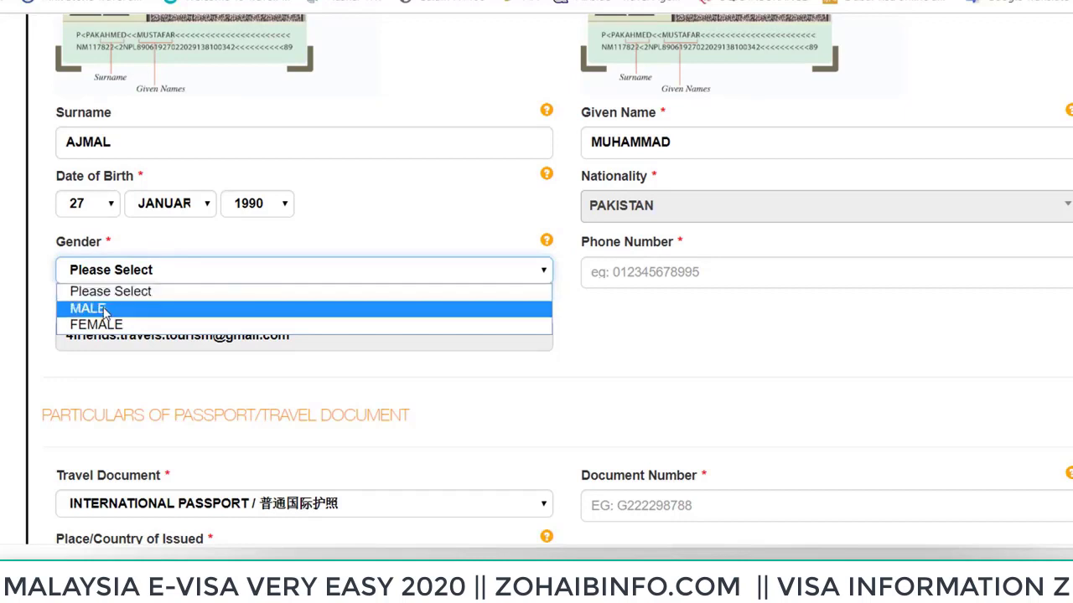
{"action": "left_click", "coordinate": [100, 311]}
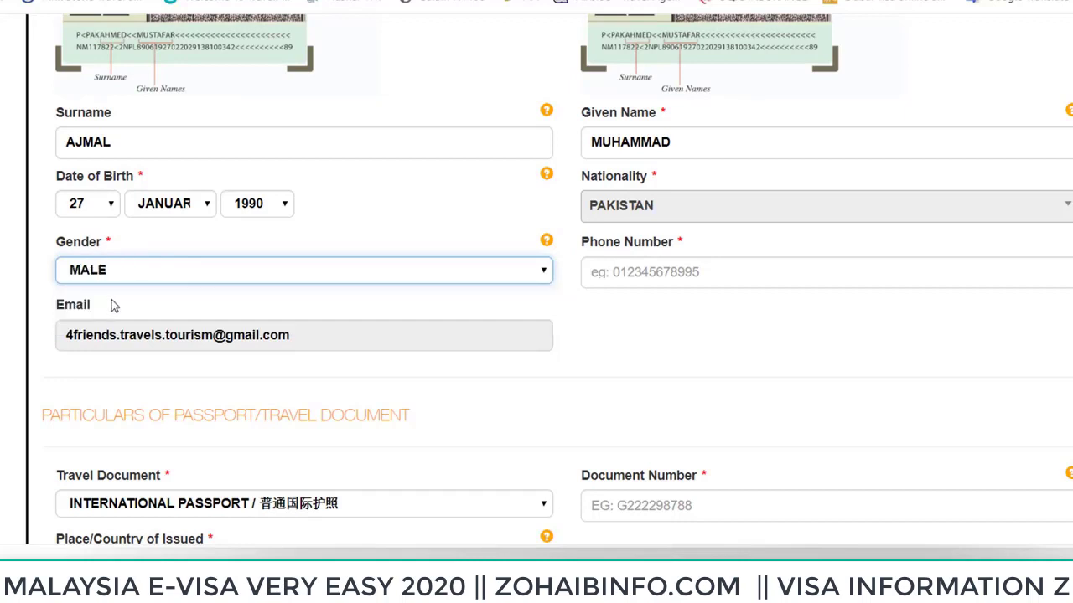
{"action": "left_click", "coordinate": [673, 272]}
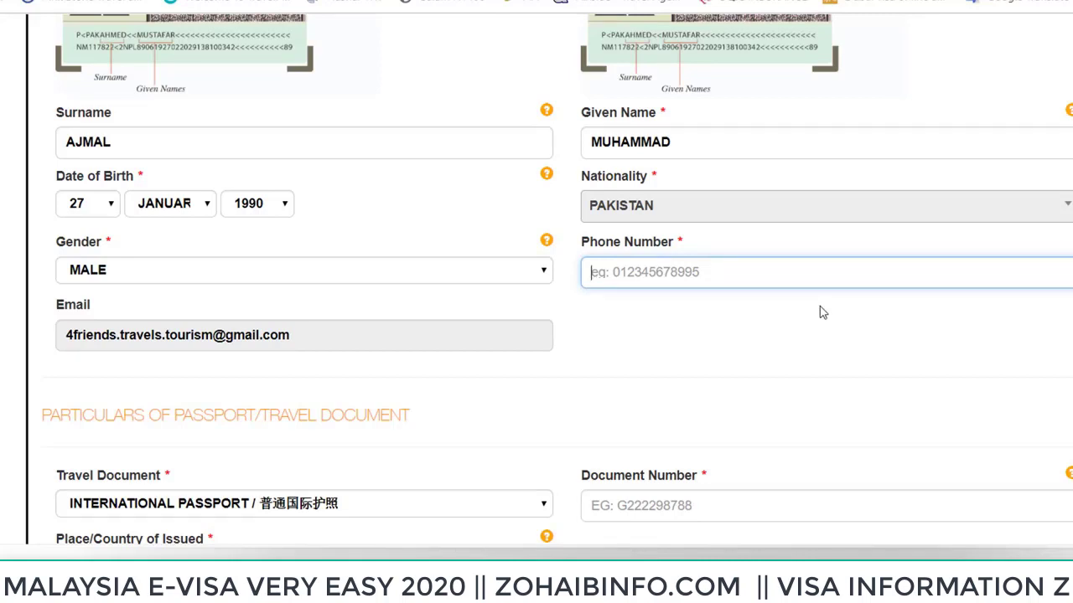
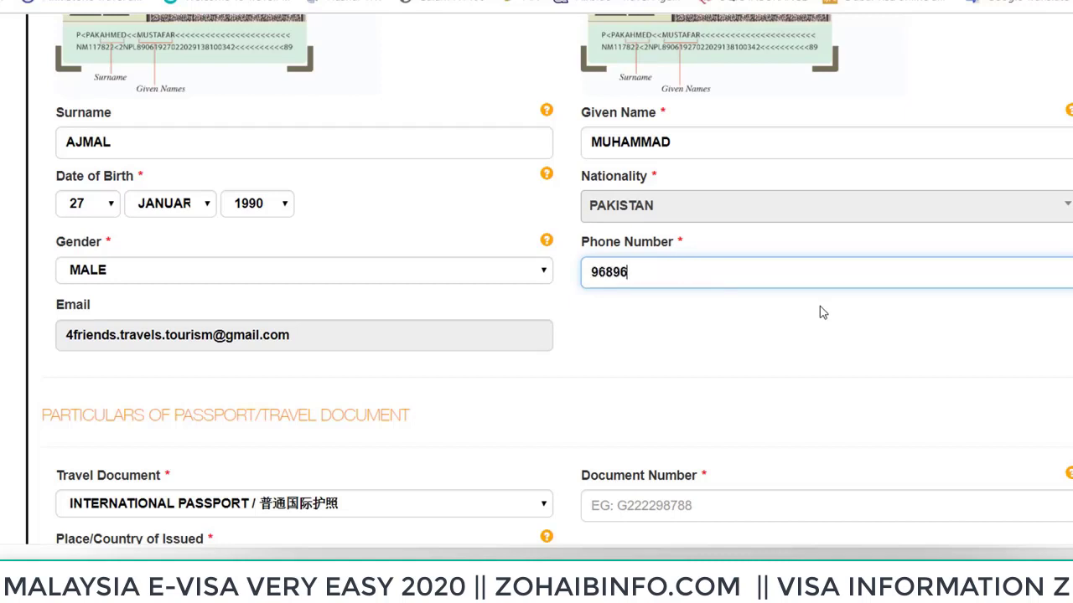
{"action": "left_click", "coordinate": [226, 334]}
{"action": "scroll", "coordinate": [256, 348], "scroll_direction": "down", "scroll_amount": 2}
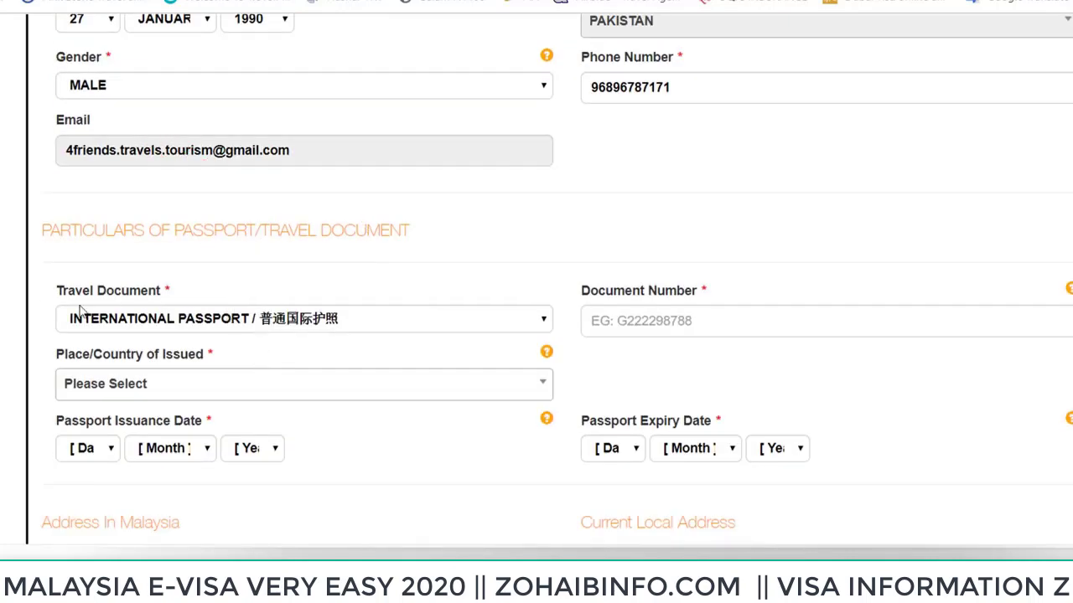
Keep International Passport as the travel document and enter the passport number
{"action": "scroll", "coordinate": [277, 281], "scroll_direction": "down", "scroll_amount": 1}
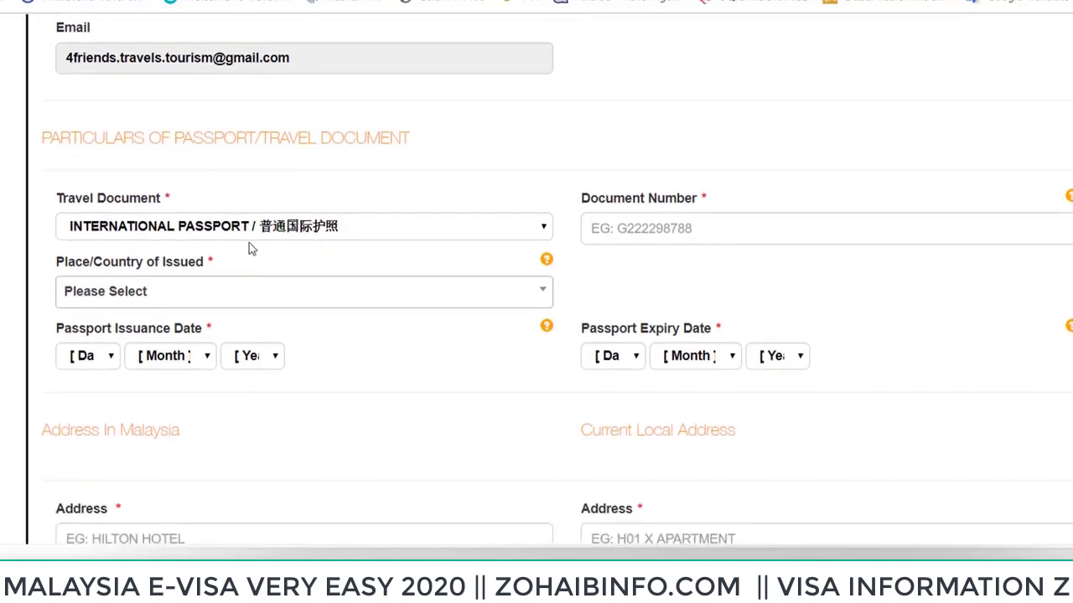
{"action": "left_click", "coordinate": [224, 234]}
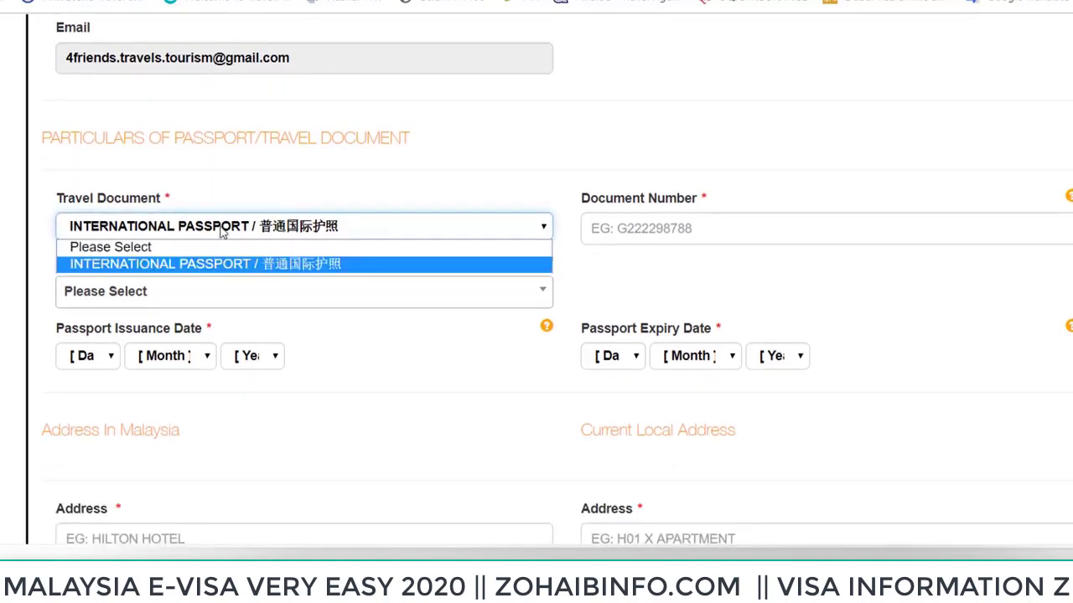
{"action": "left_click", "coordinate": [224, 234]}
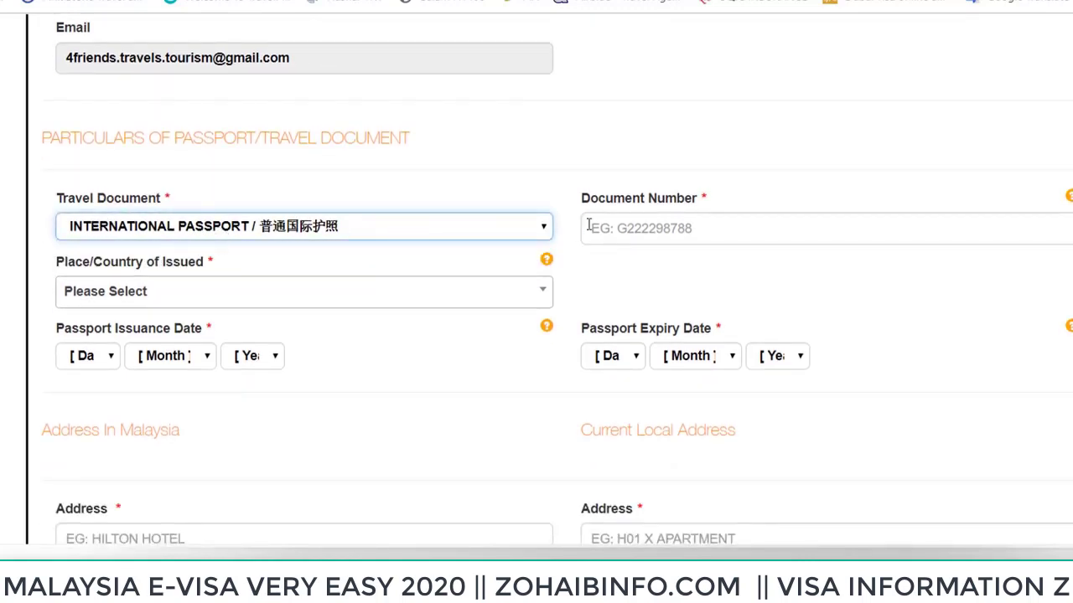
{"action": "left_click", "coordinate": [631, 235]}
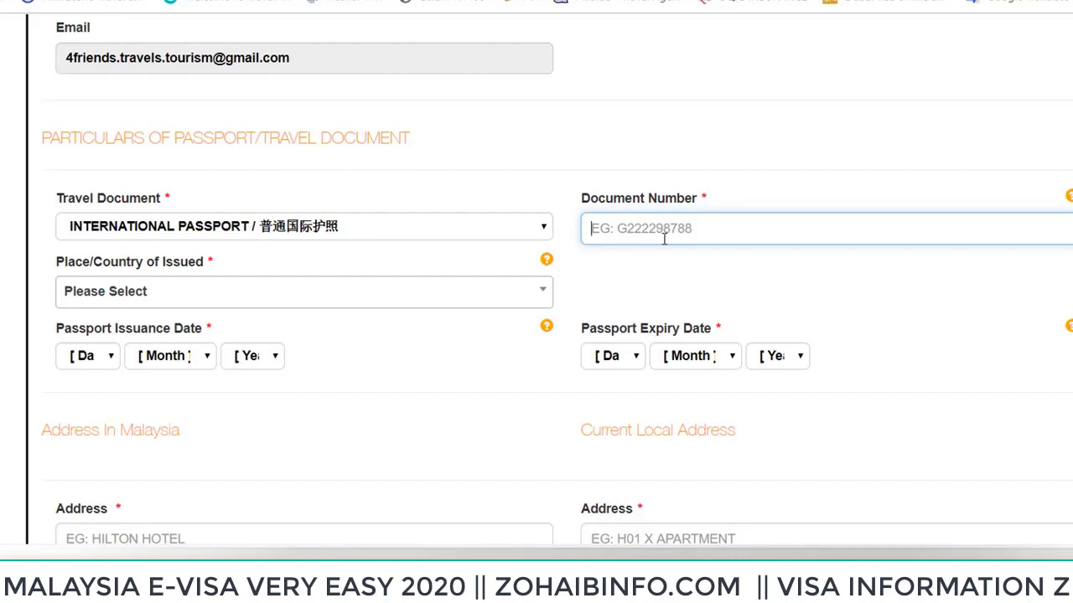
Search for and select PAKISTAN as the passport's country of issue
{"action": "left_click", "coordinate": [423, 302]}
{"action": "left_click", "coordinate": [411, 301]}
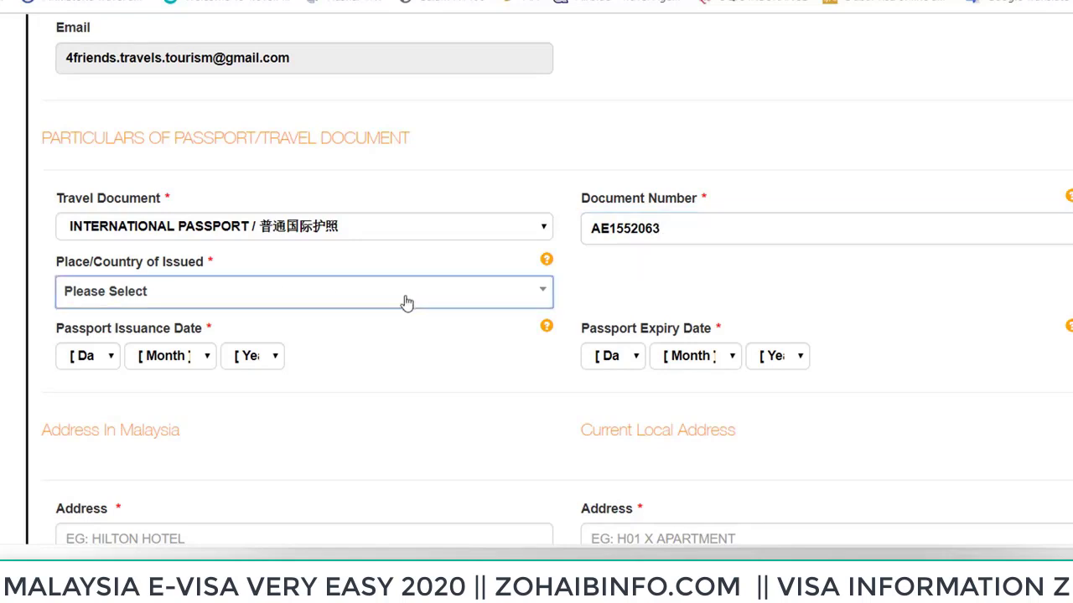
{"action": "left_click", "coordinate": [407, 302]}
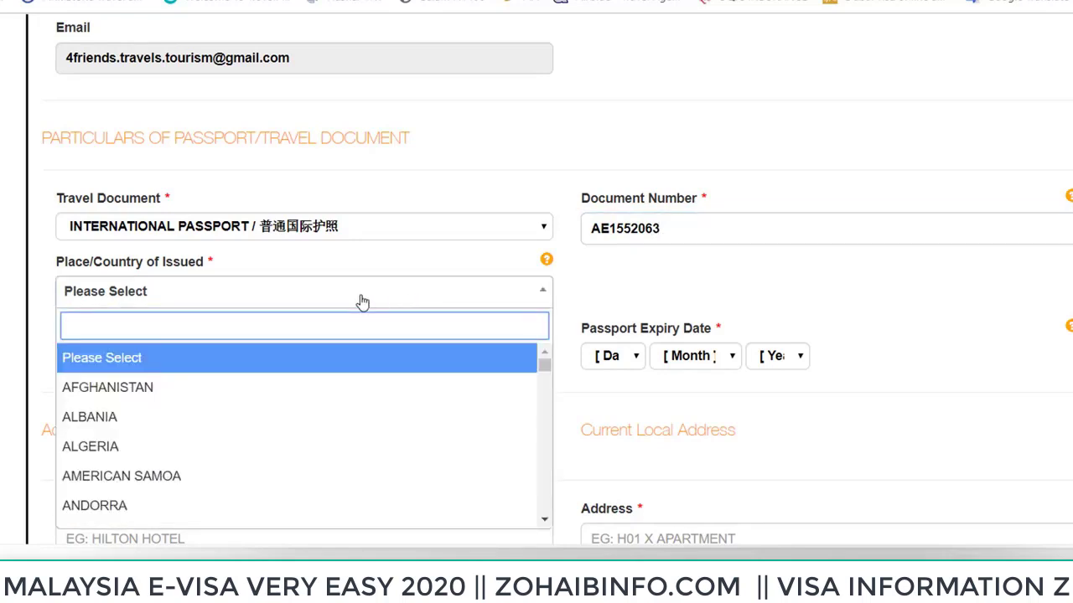
{"action": "type", "text": "Q"}
{"action": "key", "text": "BackSpace"}
{"action": "type", "text": "P"}
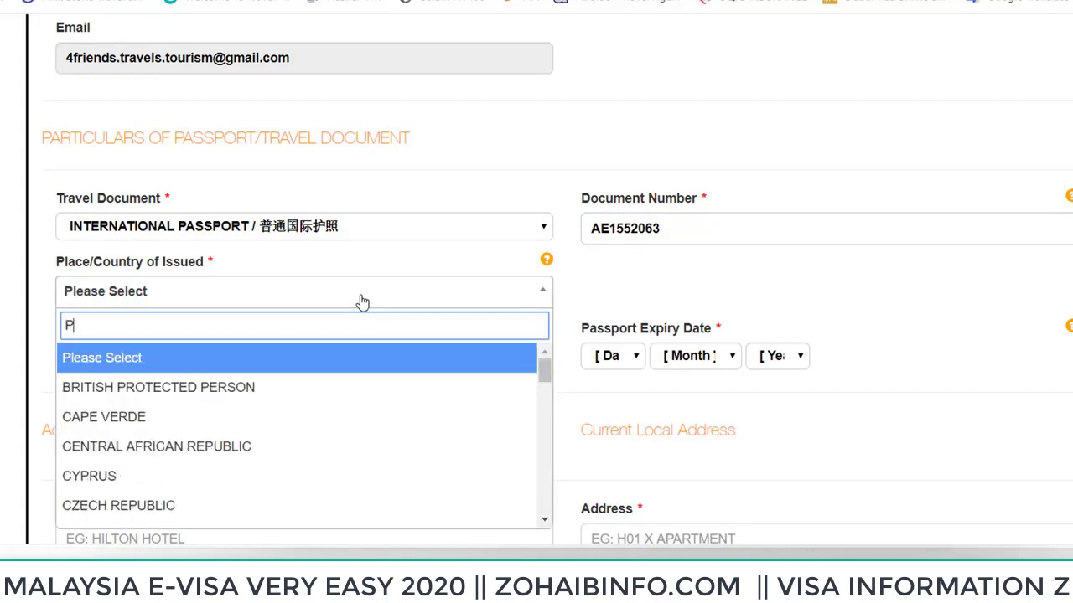
{"action": "type", "text": "AKIS"}
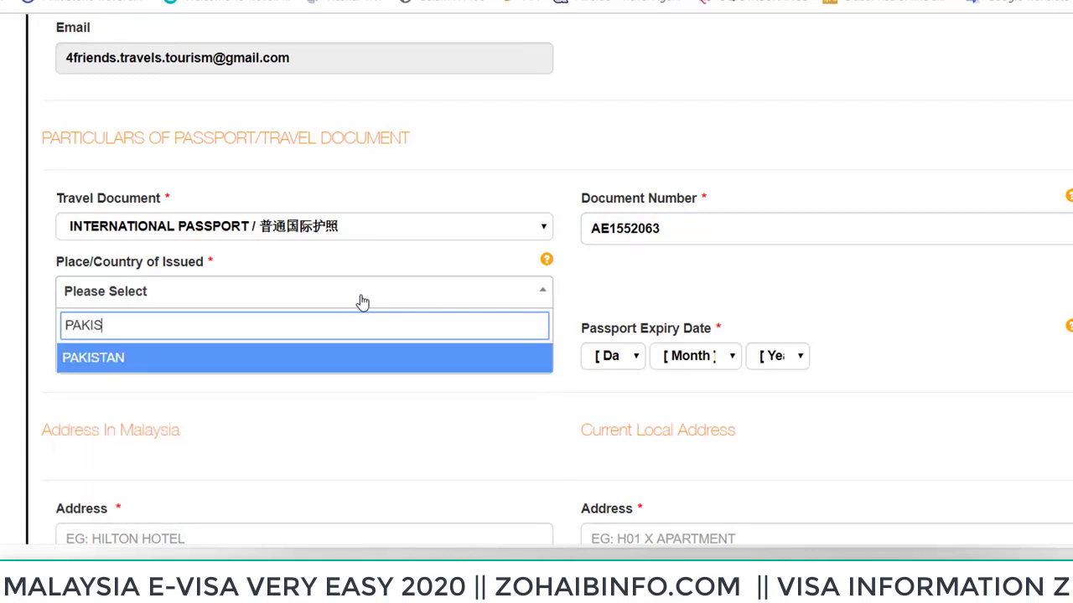
{"action": "left_click", "coordinate": [209, 357]}
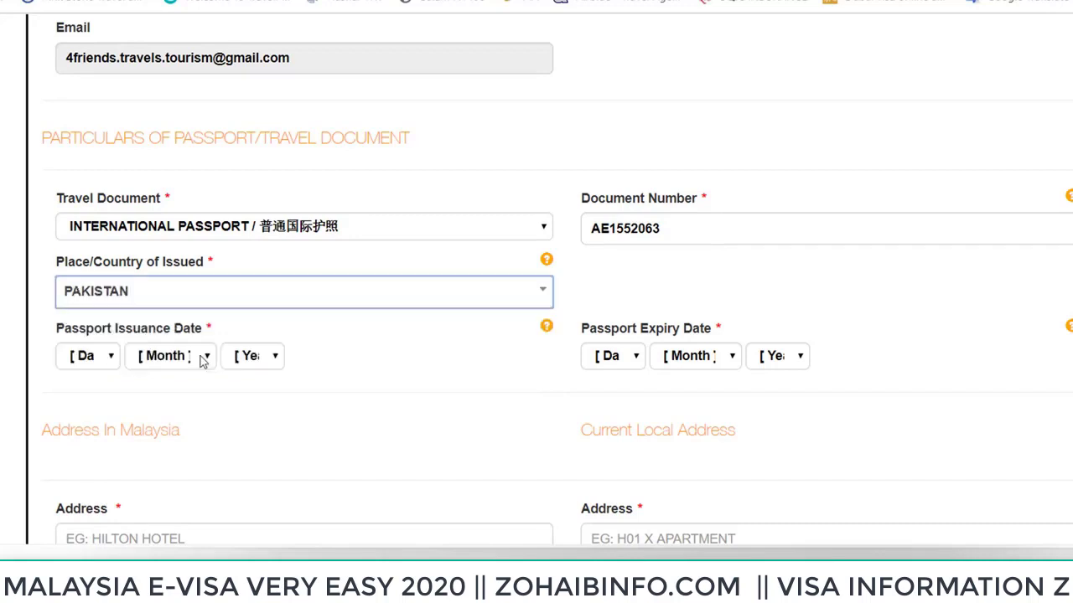
Set the passport issuance date to 12 May 2017
{"action": "left_click", "coordinate": [89, 358]}
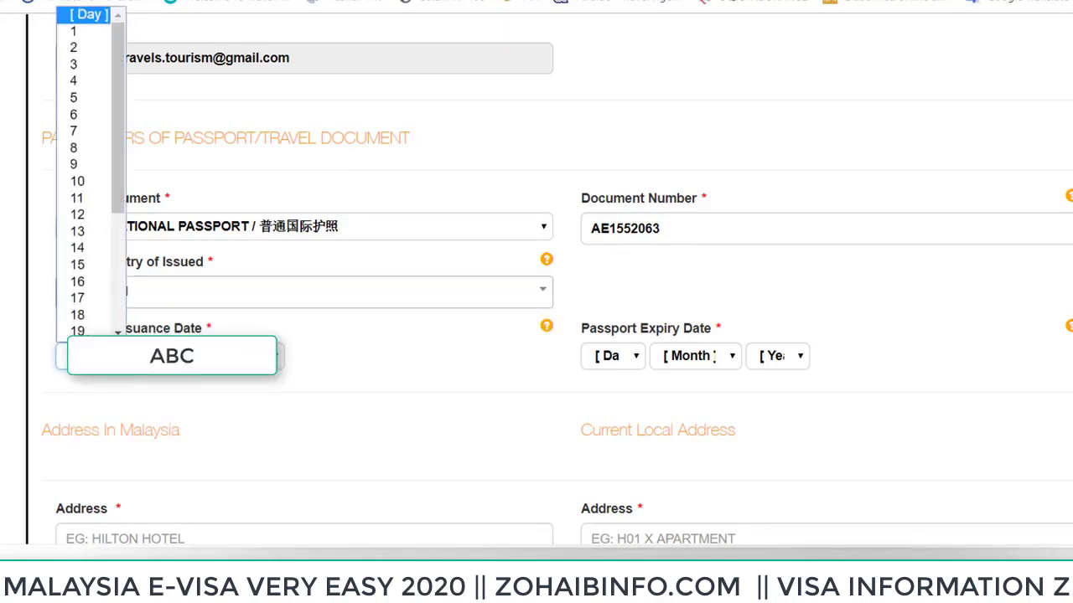
{"action": "left_click", "coordinate": [77, 215]}
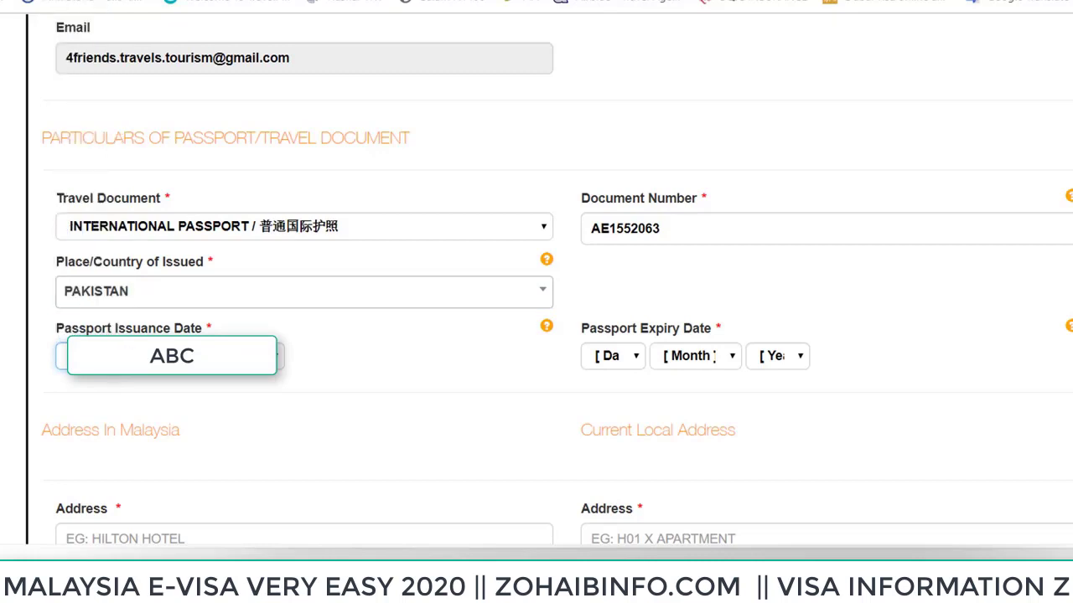
{"action": "left_click", "coordinate": [173, 356]}
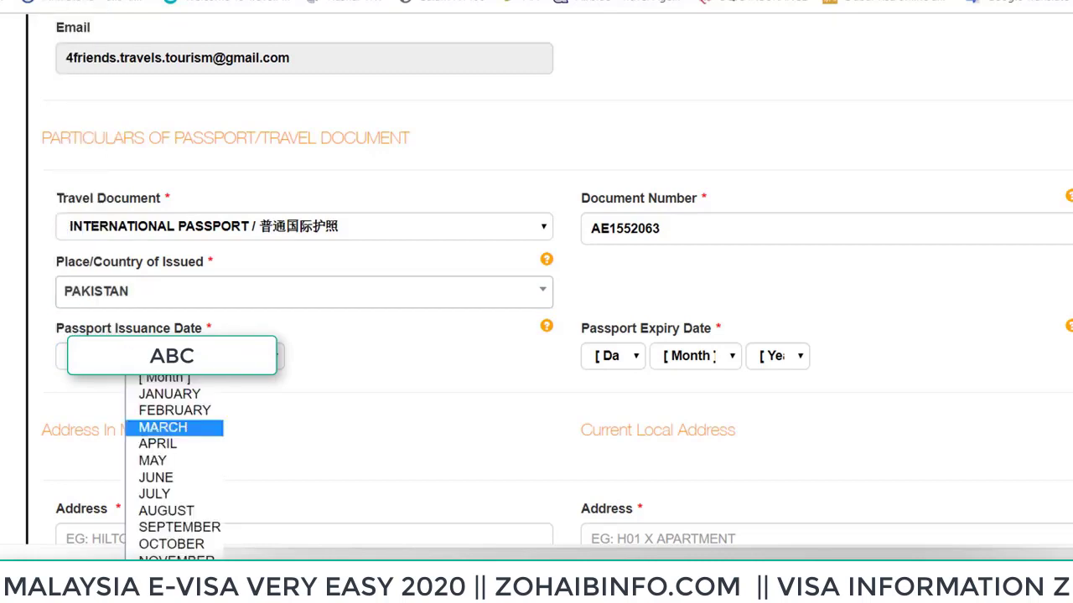
{"action": "left_click", "coordinate": [153, 460]}
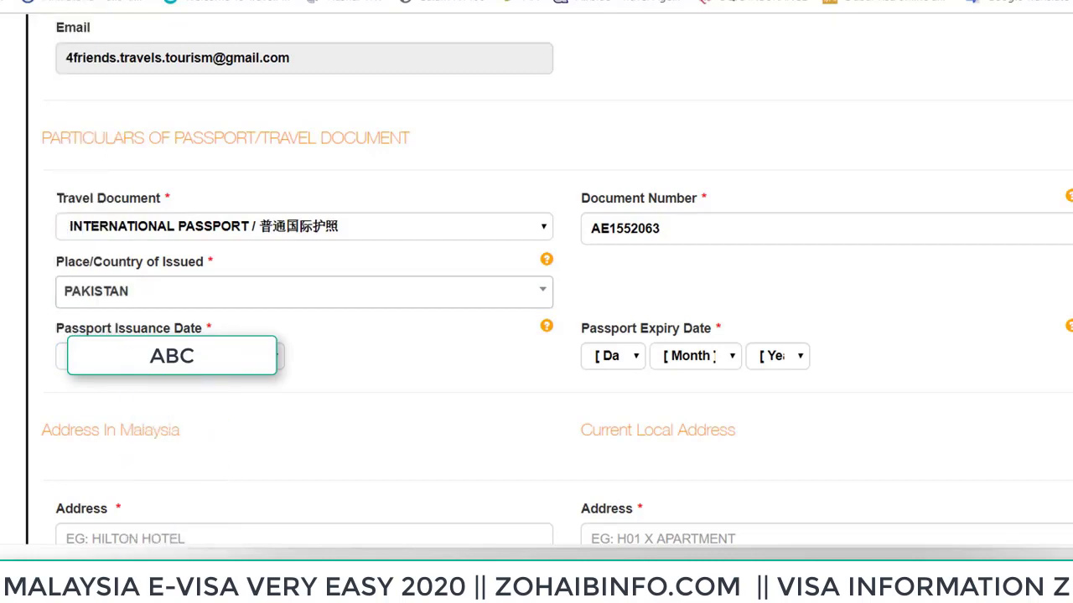
{"action": "left_click", "coordinate": [278, 357]}
{"action": "scroll", "coordinate": [251, 327], "scroll_direction": "down", "scroll_amount": 3}
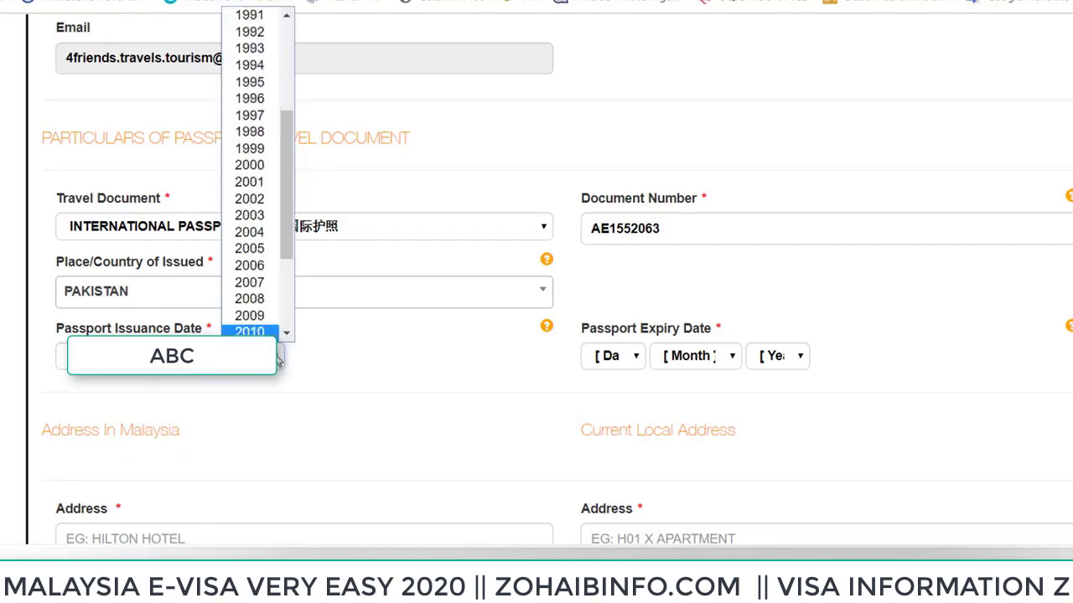
{"action": "left_click", "coordinate": [250, 331]}
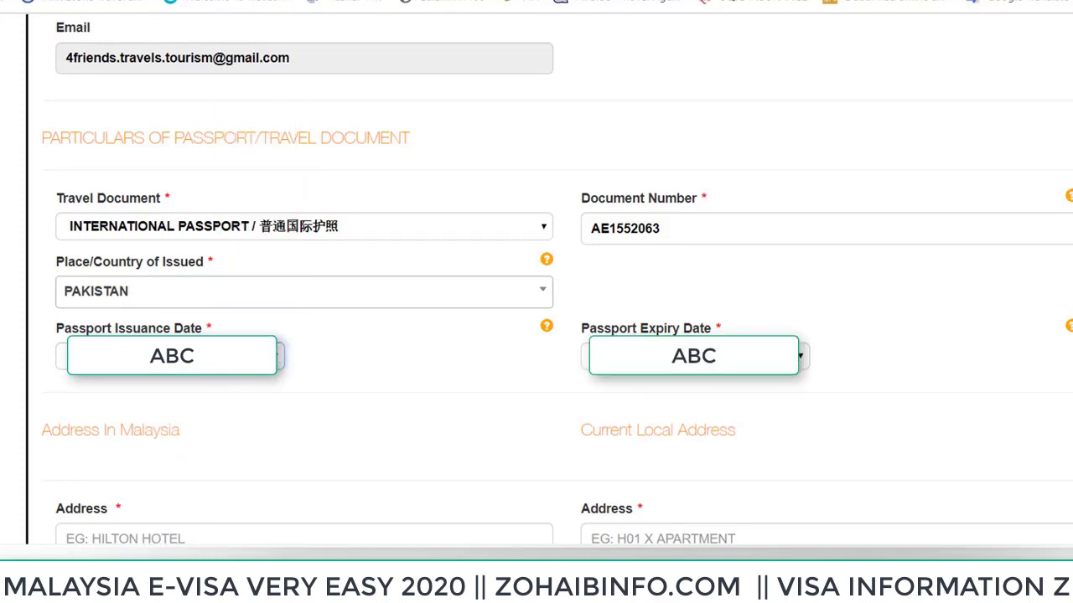
Set the passport expiry date to 11 May with a later year
{"action": "left_click", "coordinate": [585, 356]}
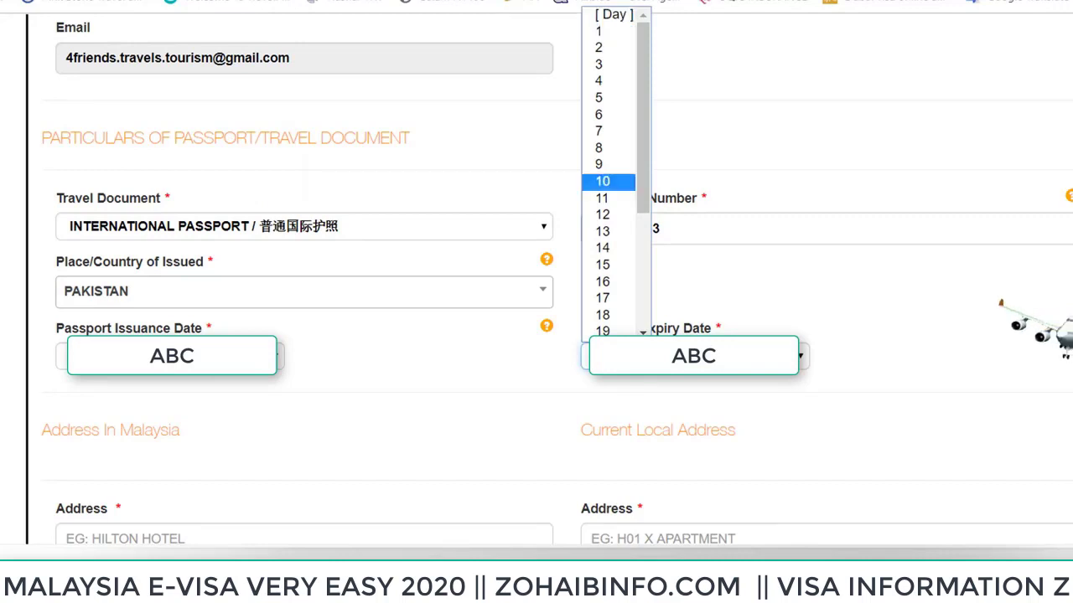
{"action": "left_click", "coordinate": [611, 180]}
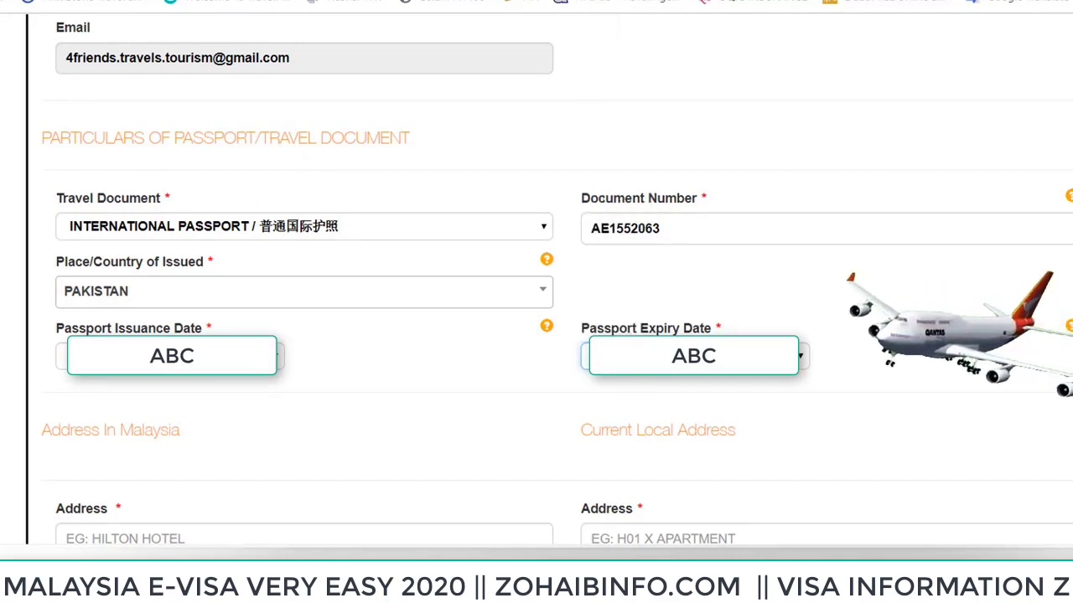
{"action": "left_click", "coordinate": [585, 356]}
{"action": "left_click", "coordinate": [603, 198]}
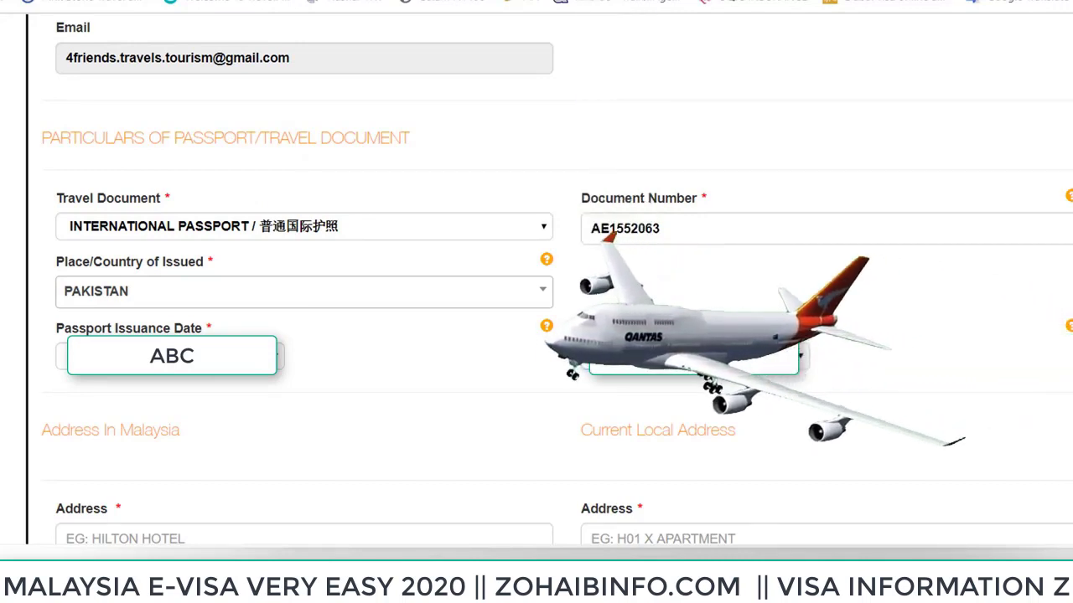
{"action": "left_click", "coordinate": [585, 356]}
{"action": "left_click", "coordinate": [602, 199]}
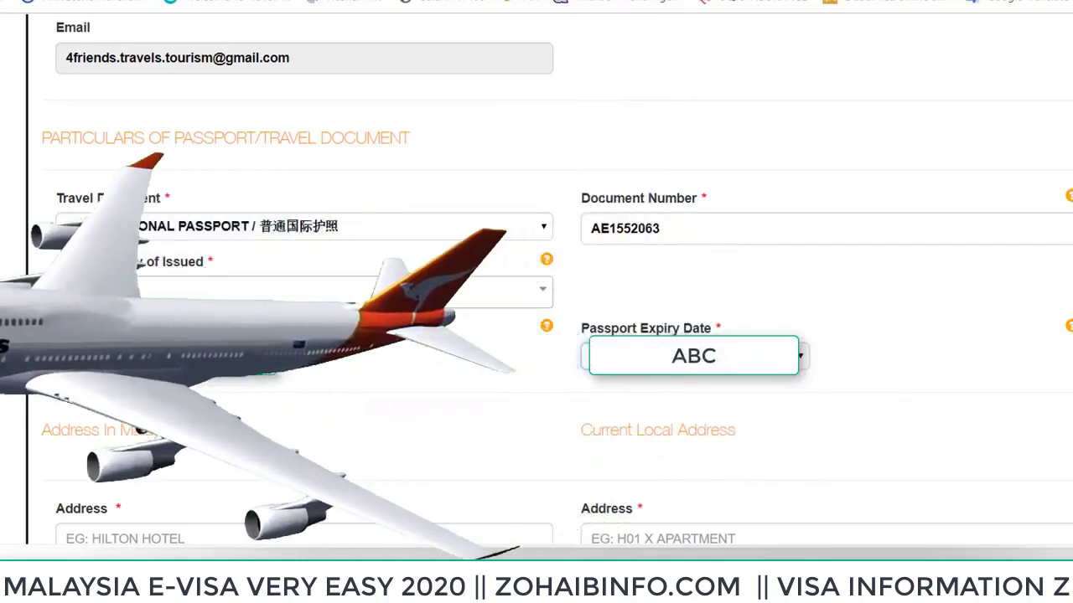
{"action": "left_click", "coordinate": [695, 356]}
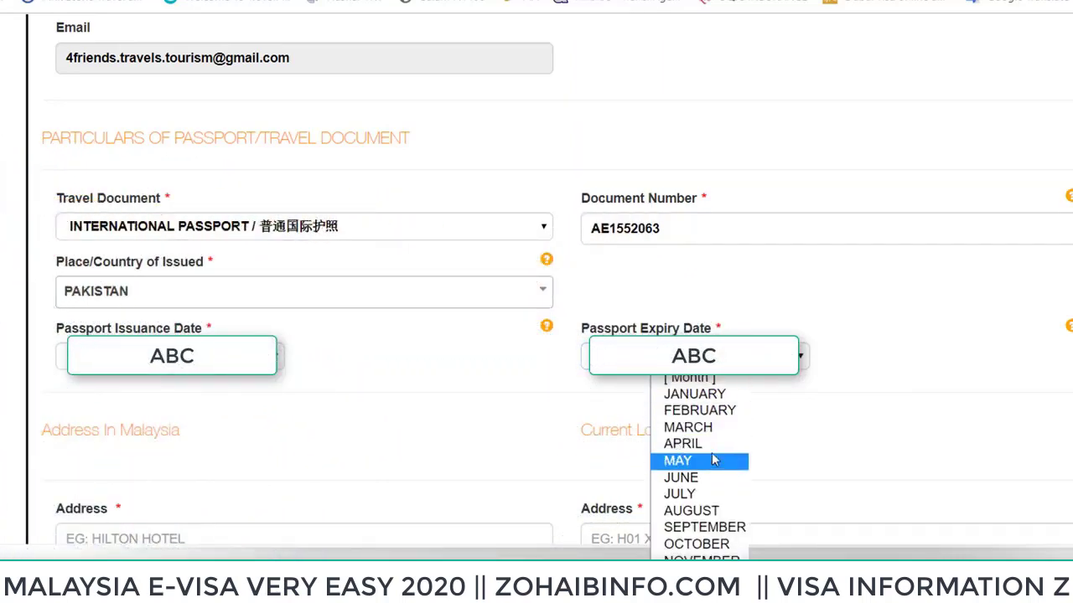
{"action": "left_click", "coordinate": [713, 461]}
{"action": "left_click", "coordinate": [779, 356]}
{"action": "key", "text": "Down"}
{"action": "key", "text": "Down"}
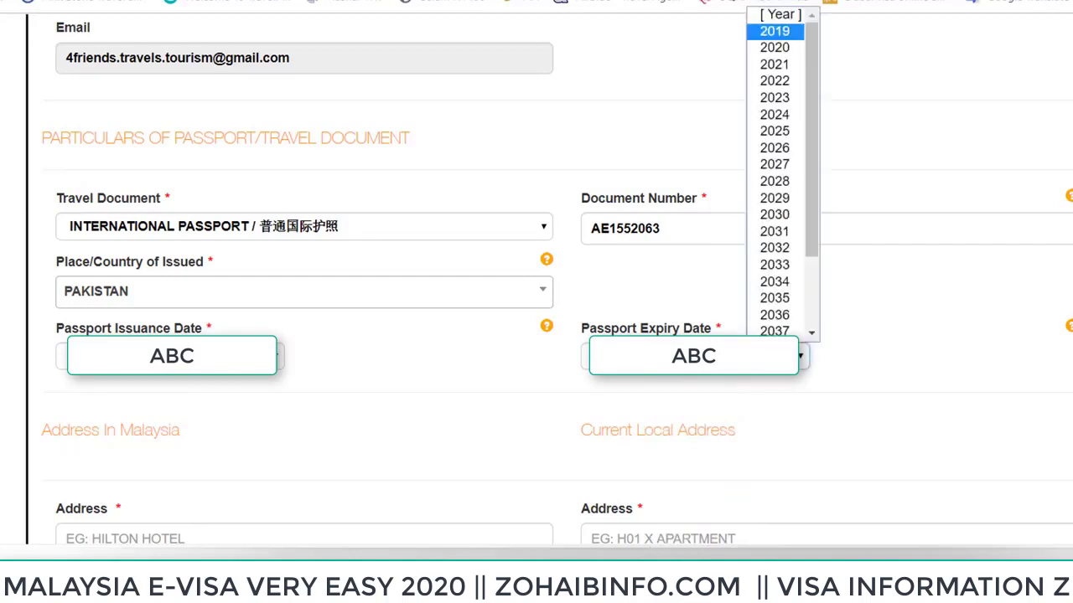
{"action": "key", "text": "Return"}
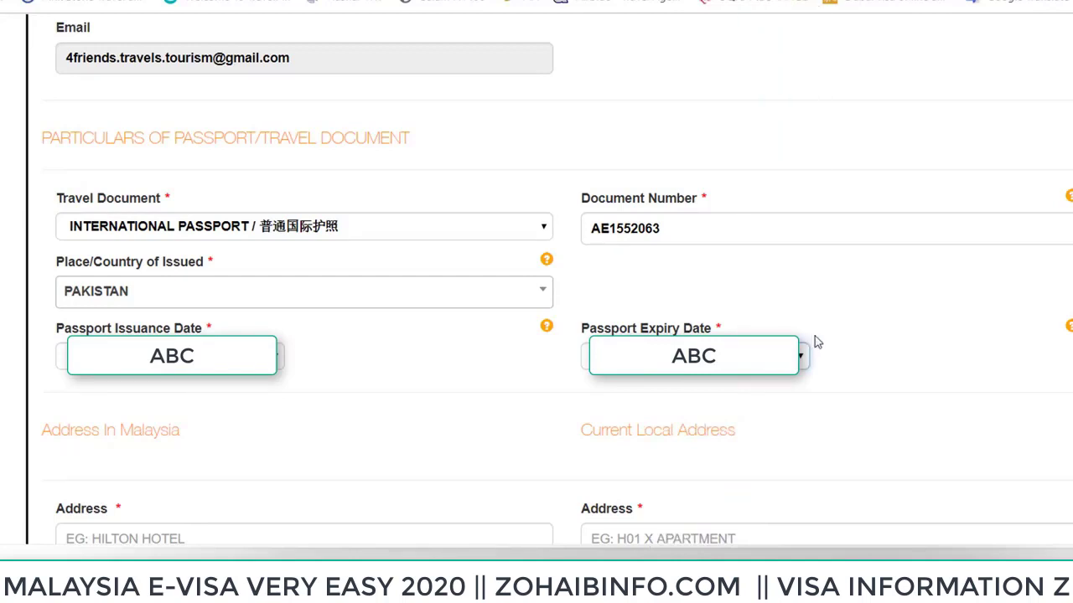
{"action": "scroll", "coordinate": [780, 311], "scroll_direction": "down", "scroll_amount": 1}
{"action": "scroll", "coordinate": [791, 288], "scroll_direction": "down", "scroll_amount": 2}
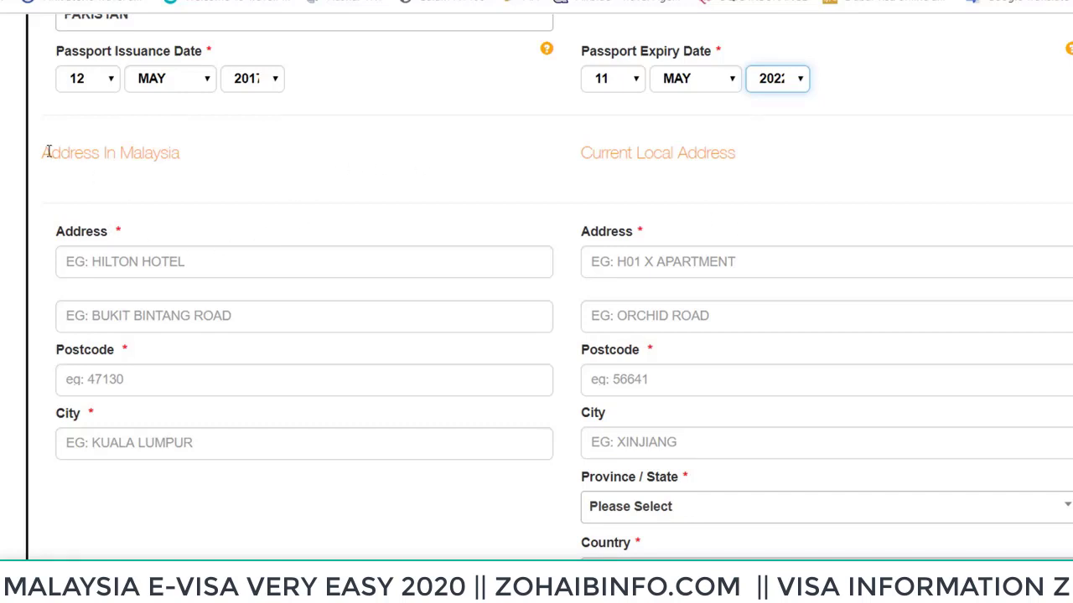
{"action": "left_click_drag", "start_coordinate": [49, 152], "coordinate": [199, 160]}
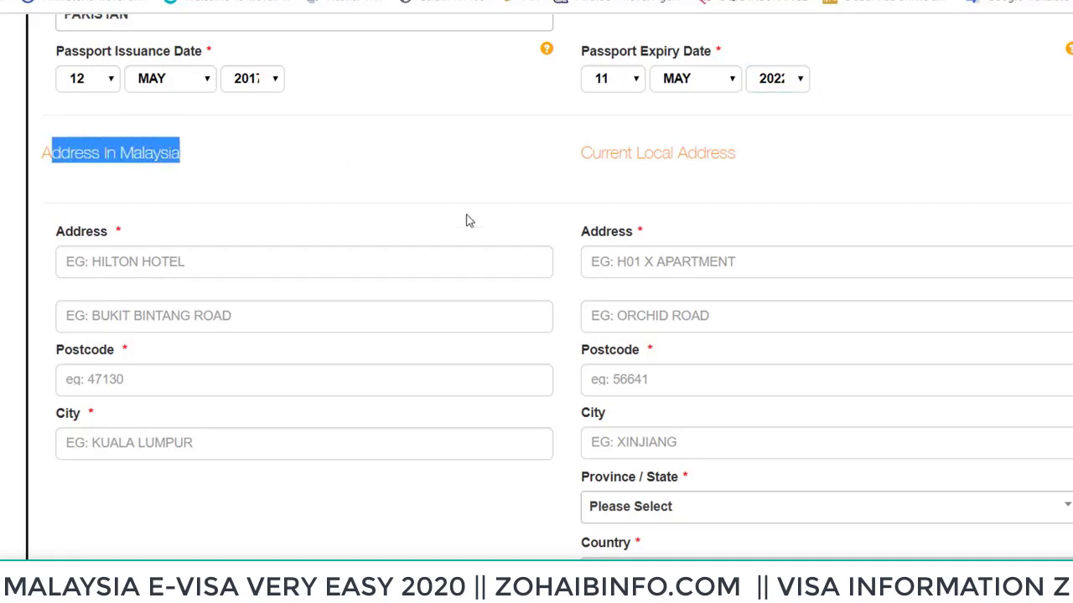
{"action": "left_click", "coordinate": [161, 256]}
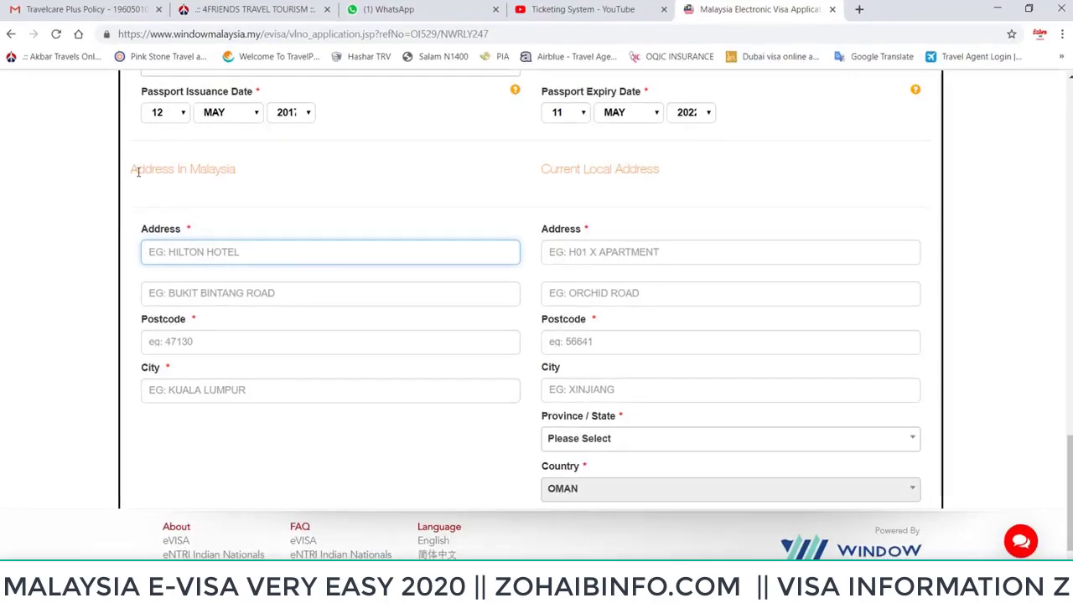
{"action": "left_click_drag", "start_coordinate": [137, 172], "coordinate": [244, 185]}
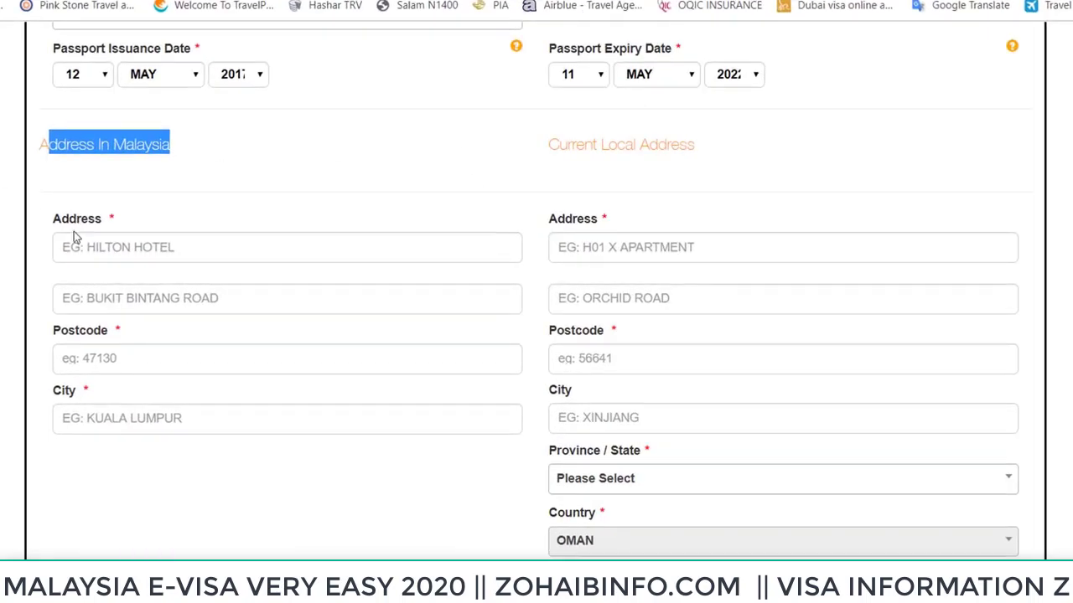
{"action": "left_click_drag", "start_coordinate": [550, 144], "coordinate": [704, 171]}
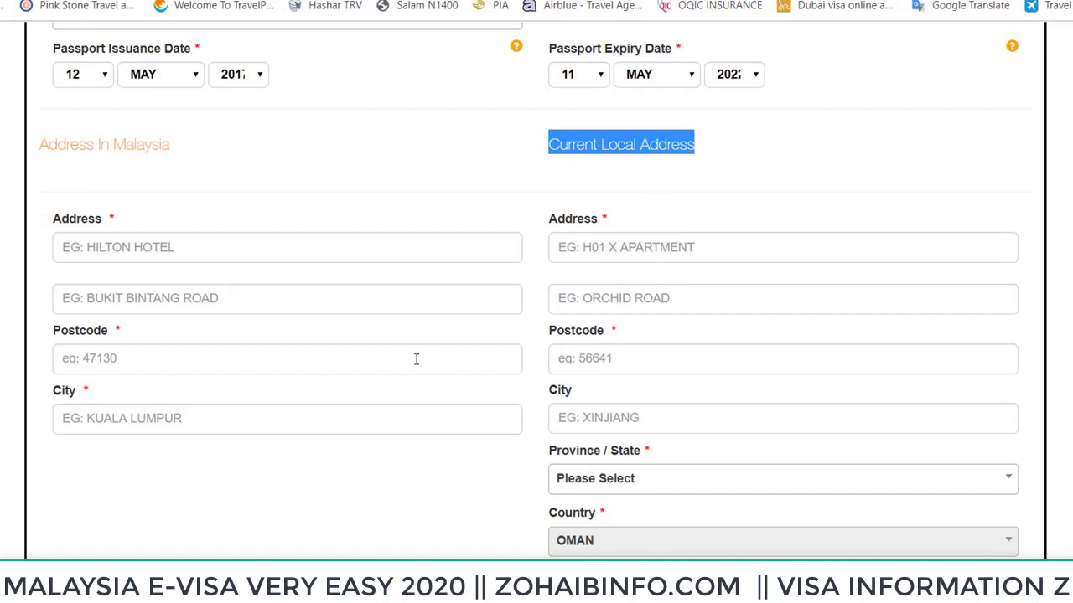
{"action": "left_click", "coordinate": [215, 249]}
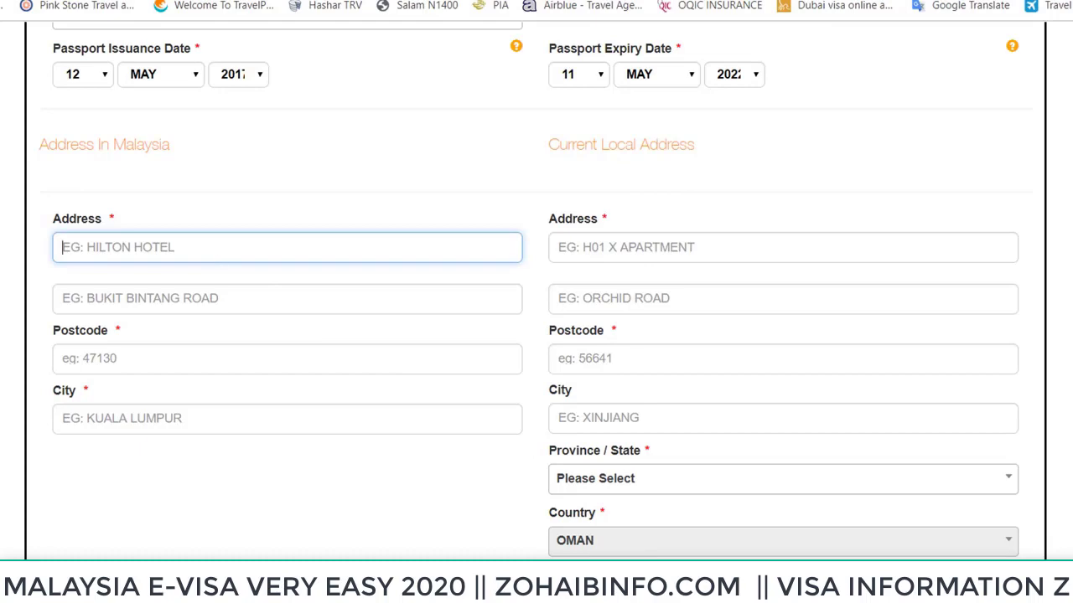
Select and copy the hotel address through postcode 80990 from the booking PDF
{"action": "key", "text": "alt+Tab"}
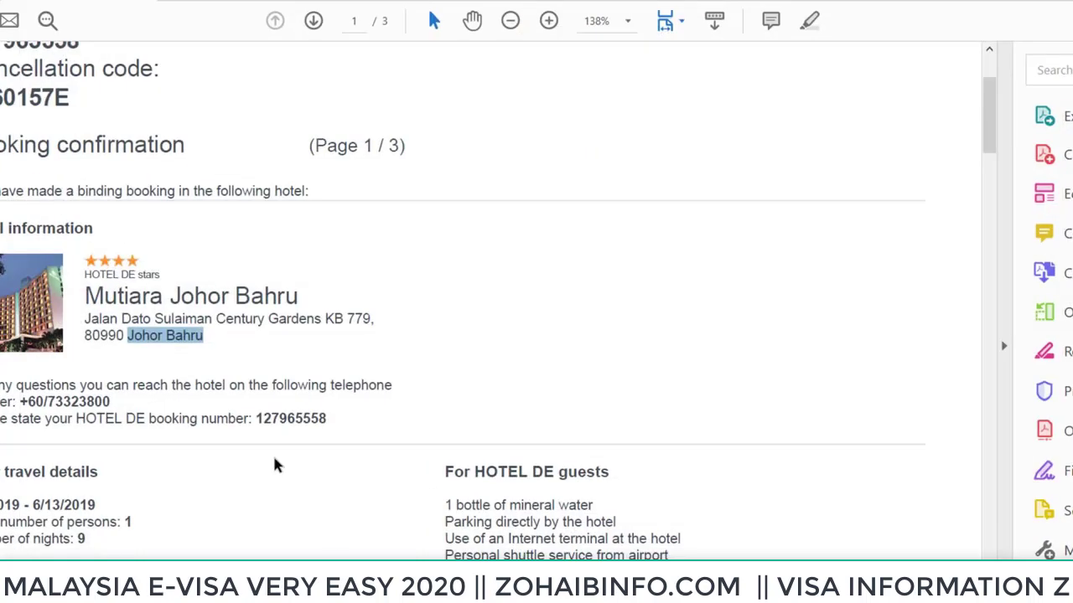
{"action": "left_click", "coordinate": [158, 319]}
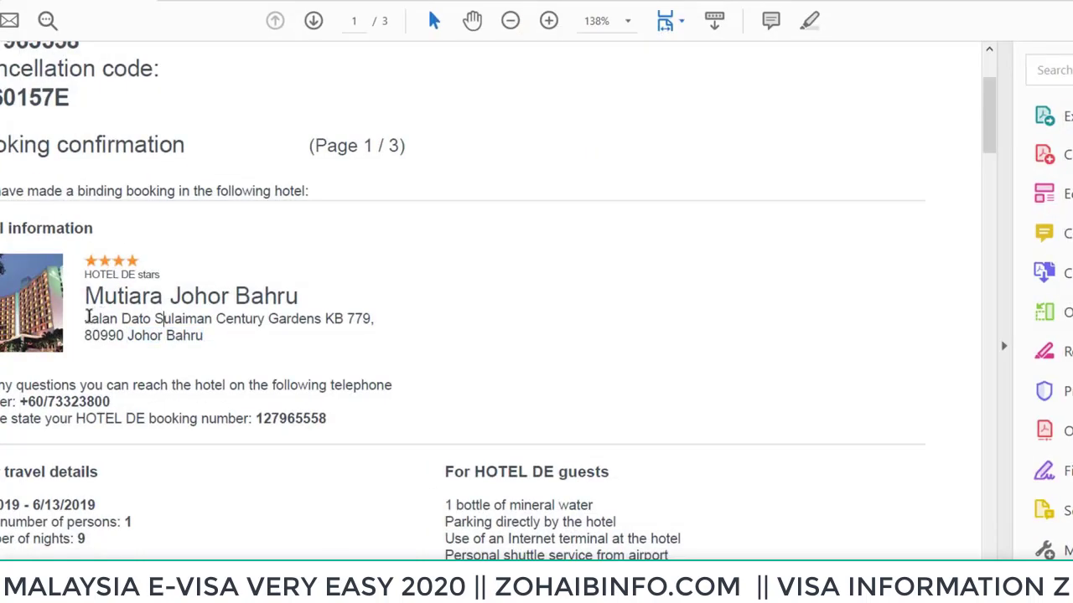
{"action": "left_click_drag", "start_coordinate": [83, 319], "coordinate": [211, 343]}
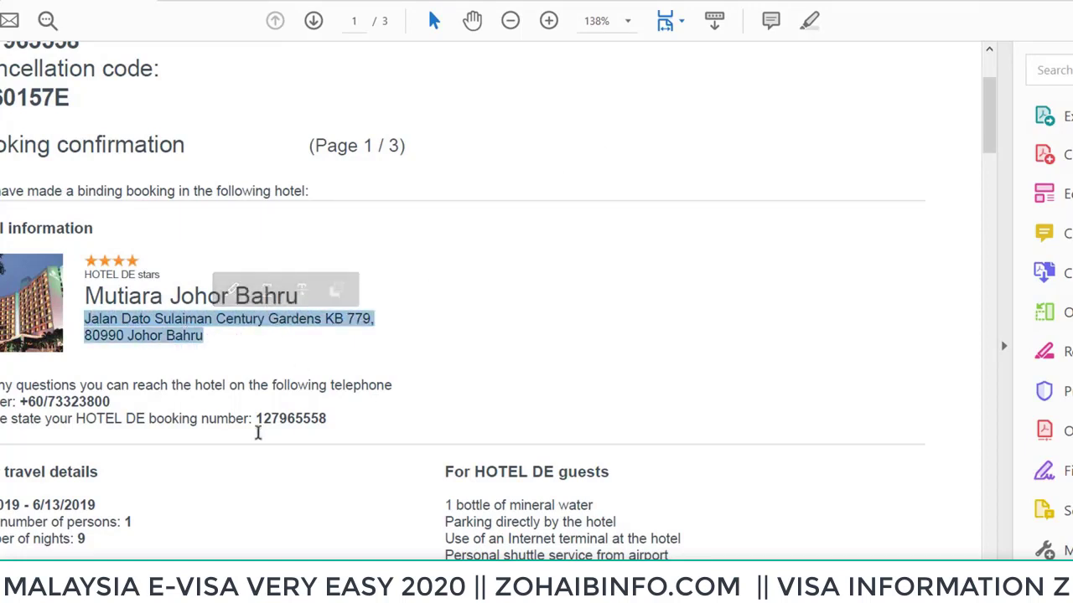
{"action": "left_click", "coordinate": [176, 335]}
{"action": "left_click_drag", "start_coordinate": [85, 320], "coordinate": [124, 335]}
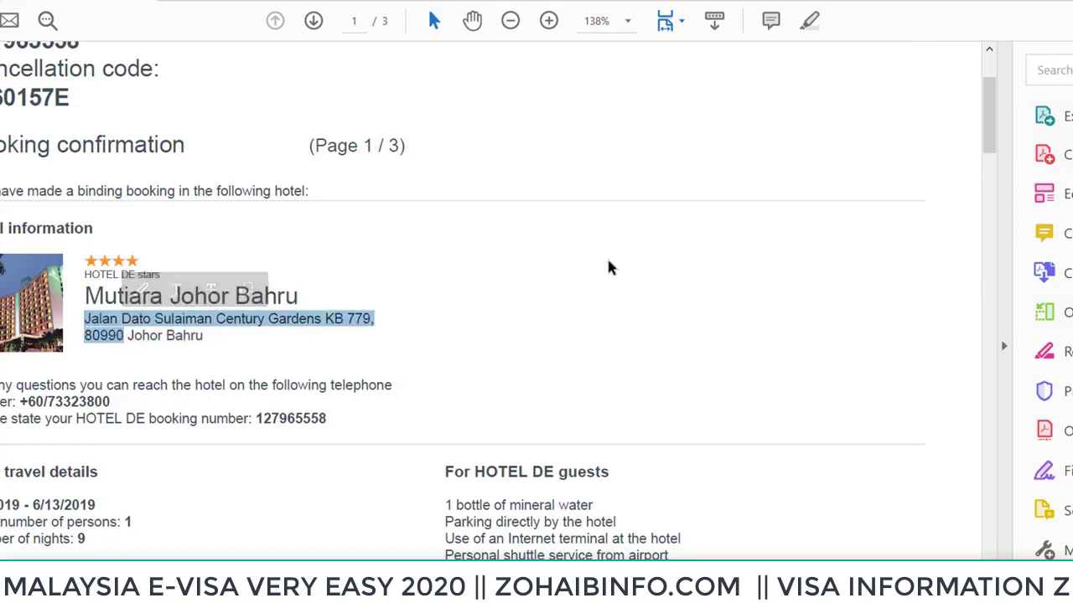
{"action": "key", "text": "alt+Tab"}
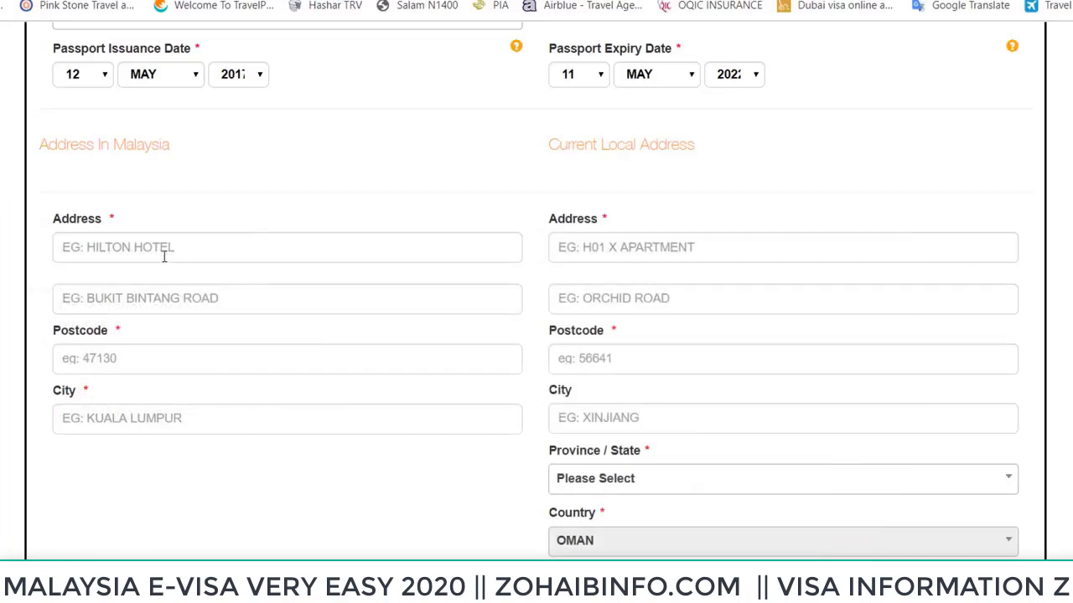
Paste the hotel address without the comma and enter postcode 80990
{"action": "left_click", "coordinate": [148, 247]}
{"action": "type", "text": "JALAN DATO SULAIMAN CENTURY GARDENS KB 779, 80990"}
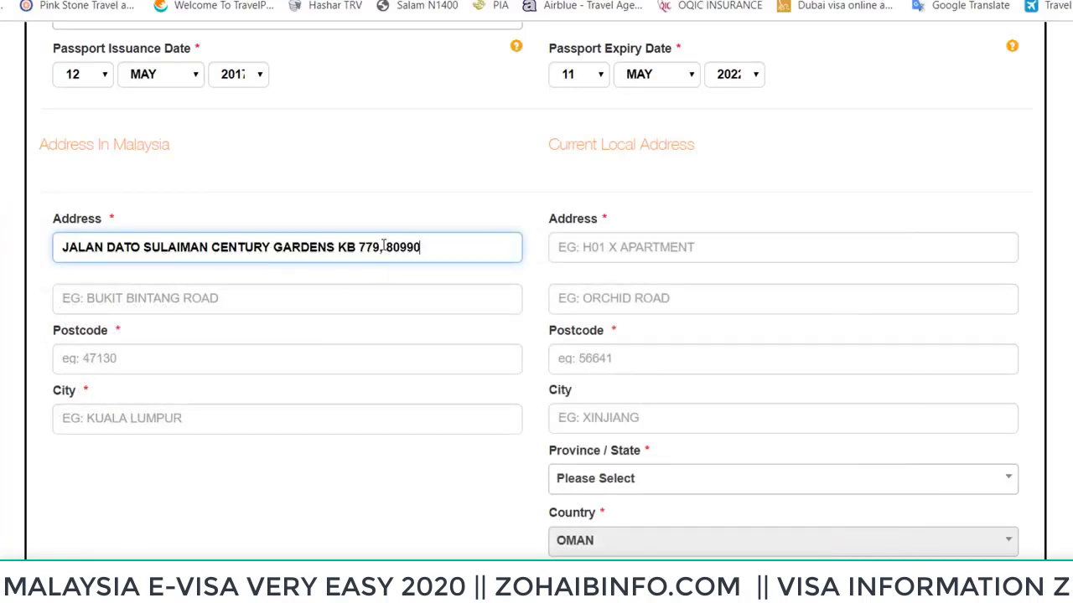
{"action": "left_click", "coordinate": [384, 246]}
{"action": "key", "text": "BackSpace"}
{"action": "left_click", "coordinate": [132, 306]}
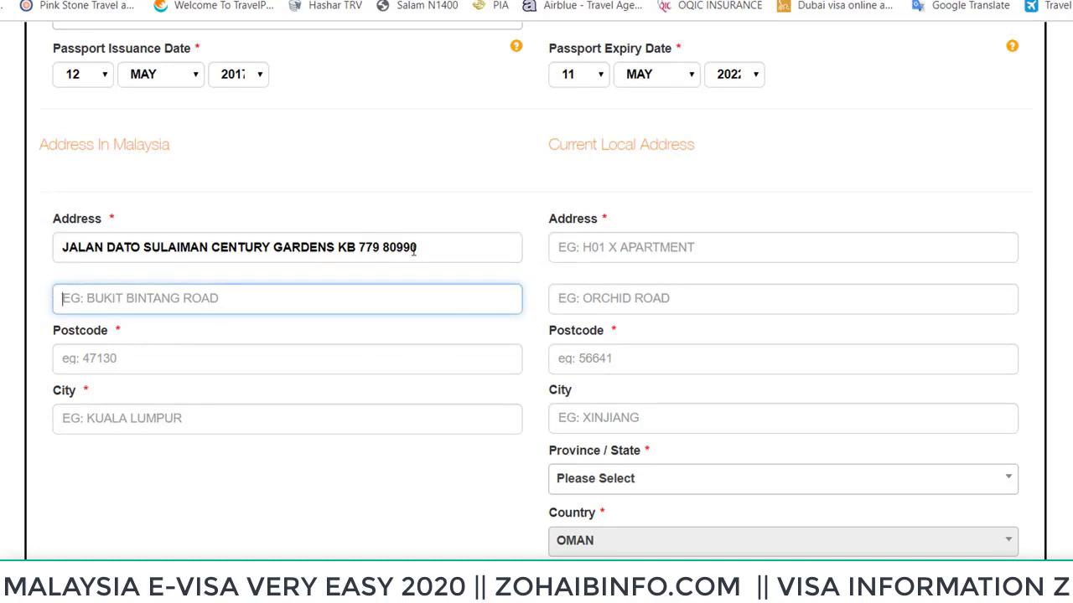
{"action": "left_click", "coordinate": [129, 370]}
{"action": "double_click", "coordinate": [403, 245]}
{"action": "key", "text": "ctrl+c"}
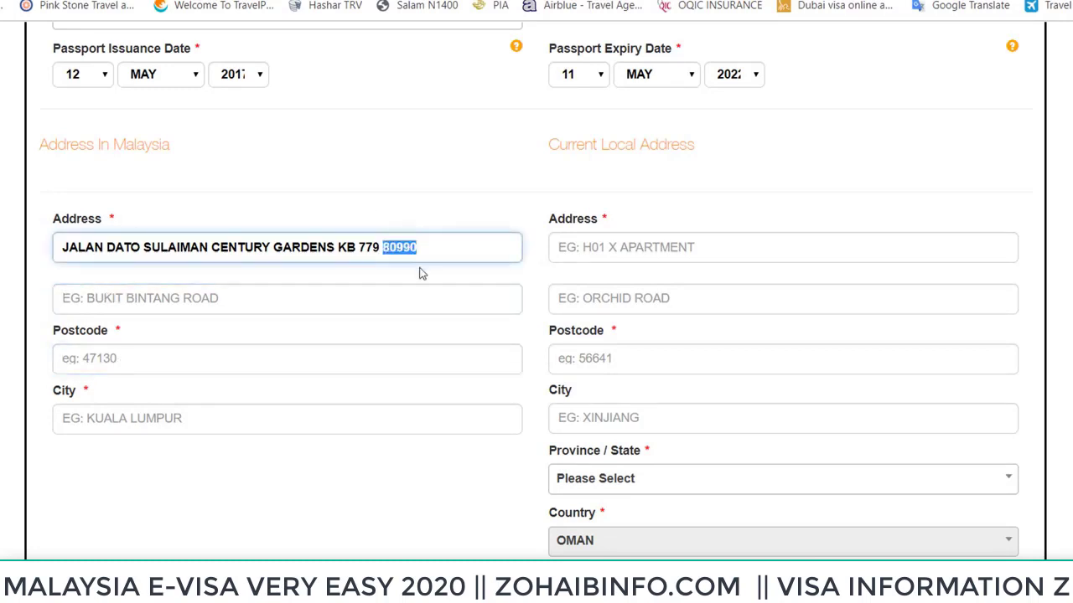
{"action": "left_click", "coordinate": [139, 367]}
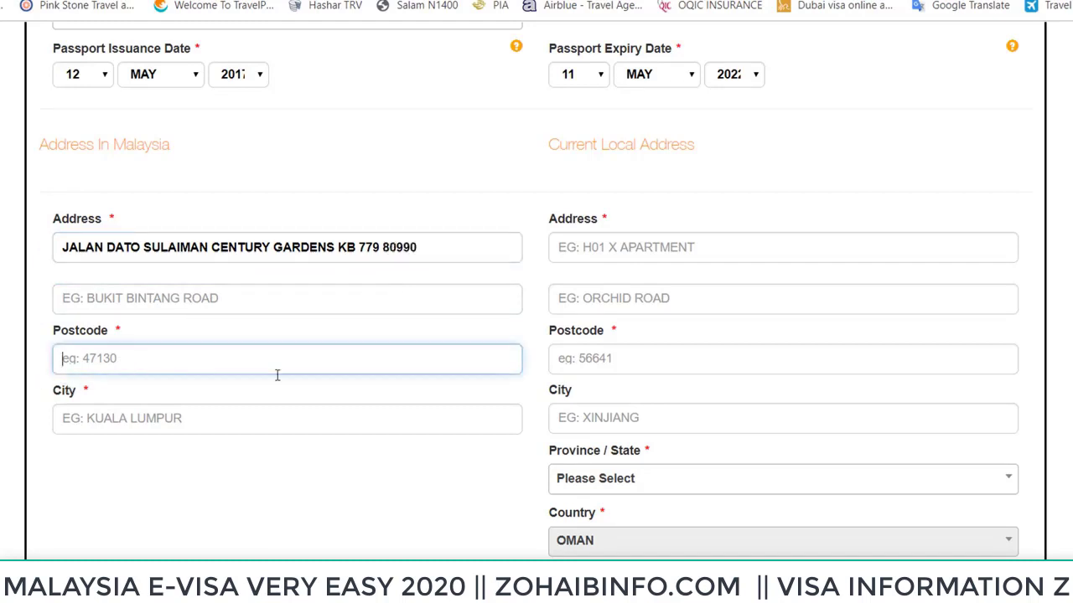
{"action": "key", "text": "ctrl+v"}
Copy Johor Bahru from the booking PDF into the City field
{"action": "left_click", "coordinate": [164, 419]}
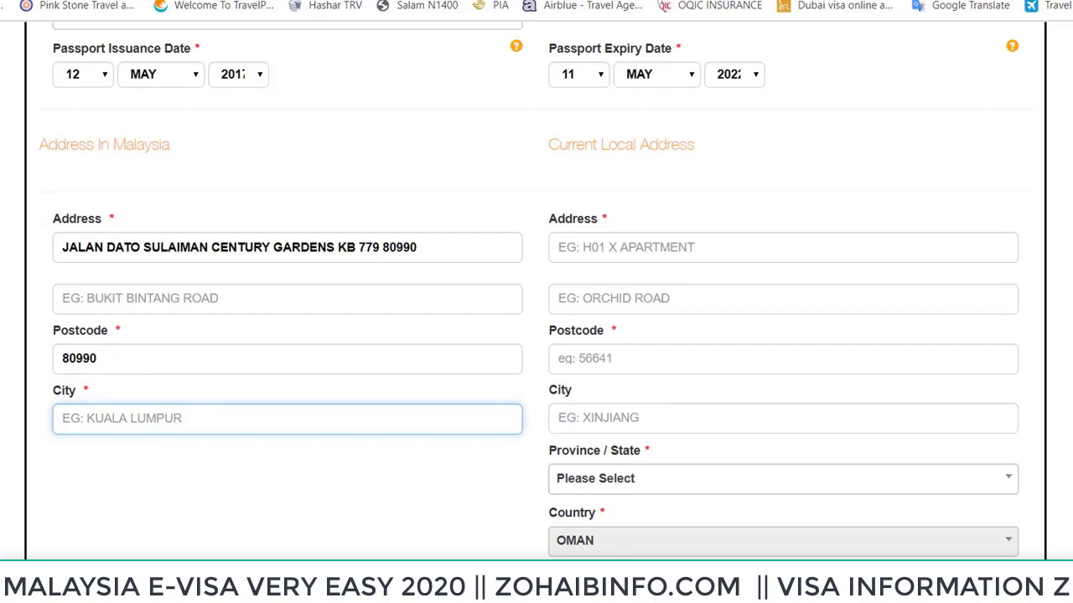
{"action": "key", "text": "alt+Tab"}
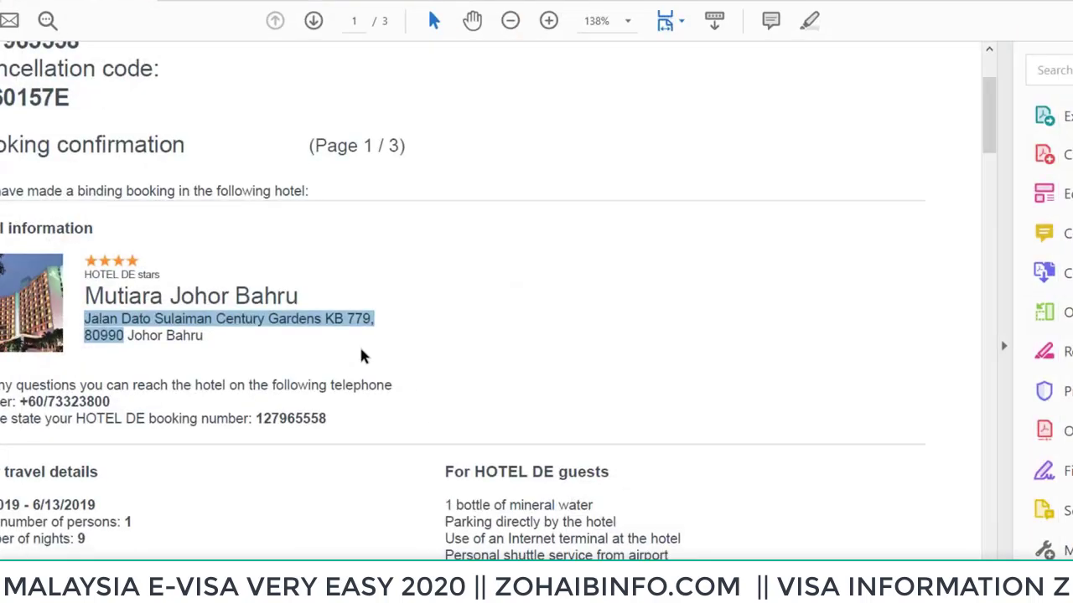
{"action": "left_click", "coordinate": [170, 339]}
{"action": "left_click_drag", "start_coordinate": [204, 340], "coordinate": [128, 337]}
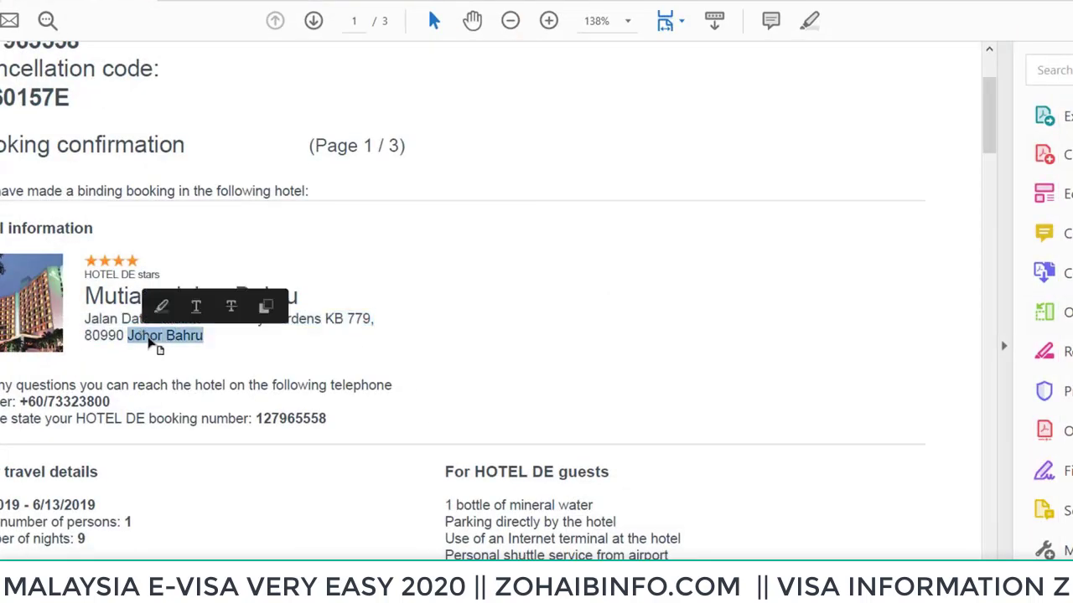
{"action": "key", "text": "ctrl+c"}
{"action": "key", "text": "alt+Tab"}
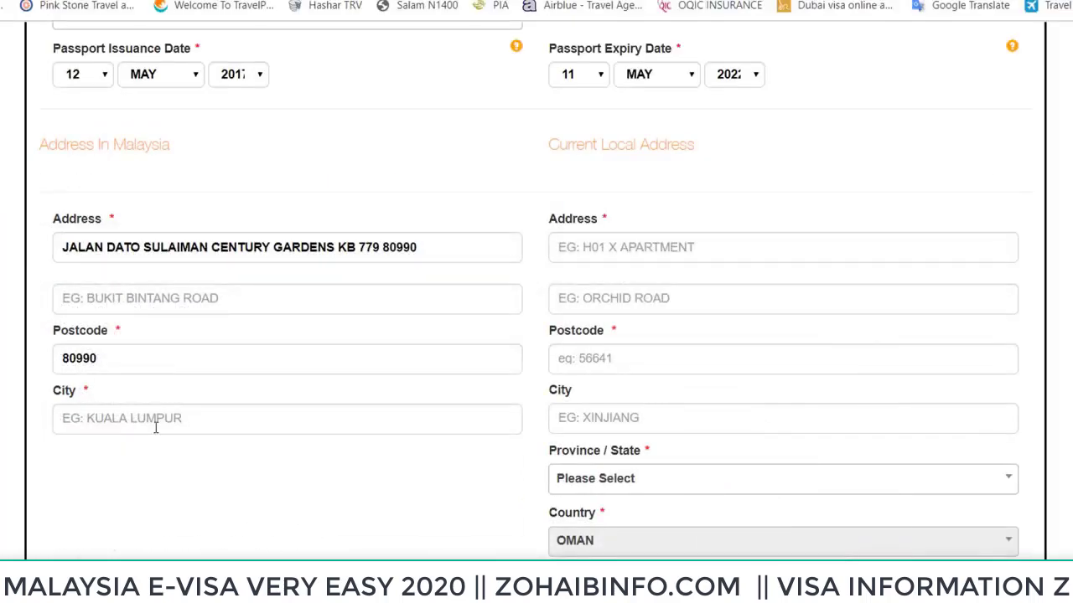
{"action": "left_click", "coordinate": [156, 424]}
{"action": "key", "text": "ctrl+v"}
Type the applicant's current street address in the Sultanate of Oman
{"action": "left_click", "coordinate": [645, 248]}
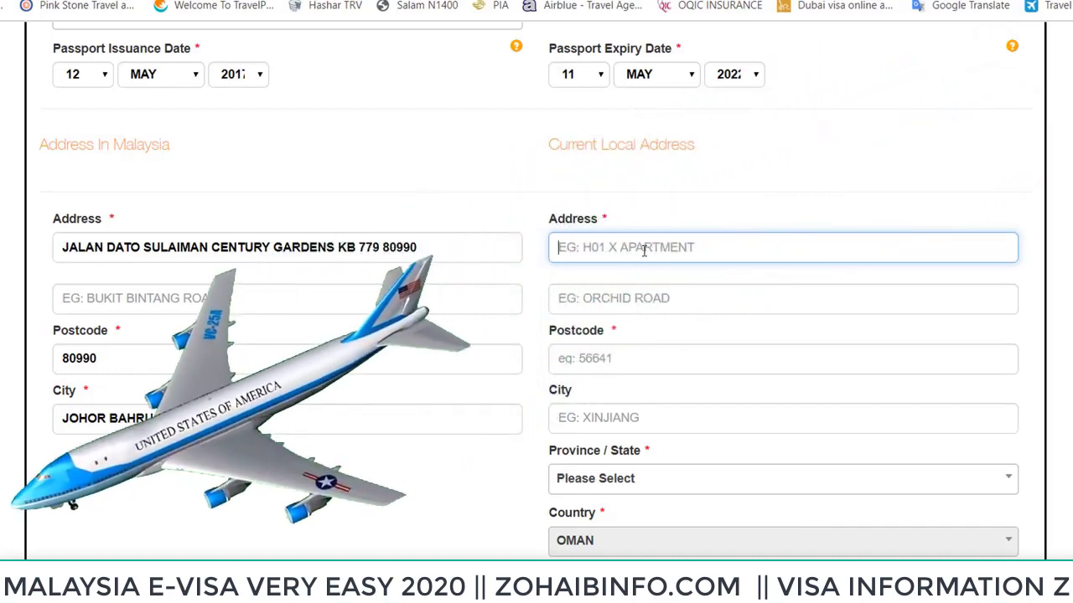
{"action": "type", "text": "PC"}
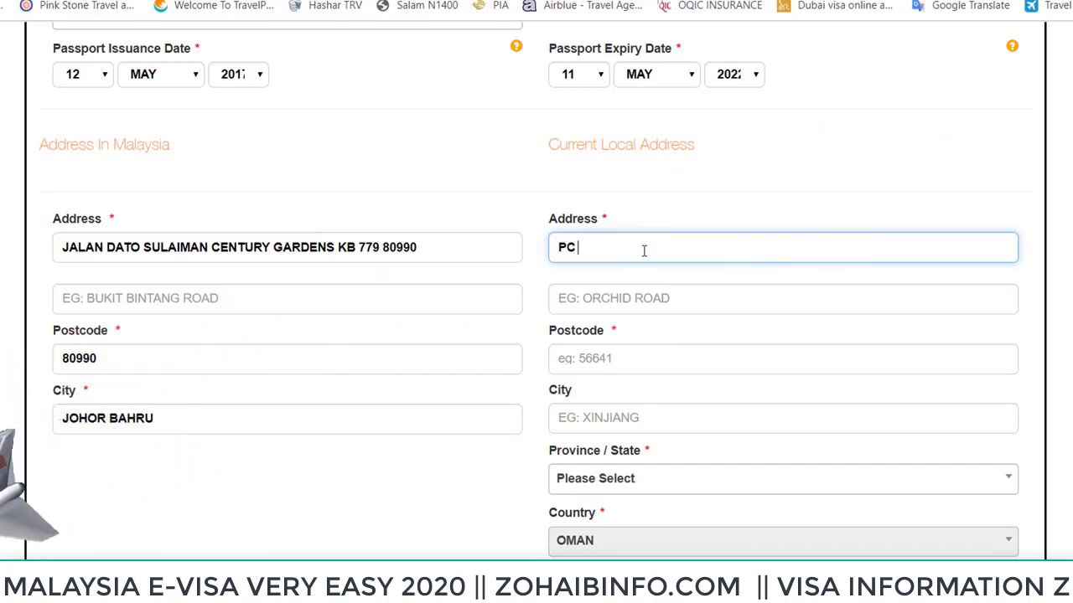
{"action": "scroll", "coordinate": [644, 251], "scroll_direction": "down", "scroll_amount": 1}
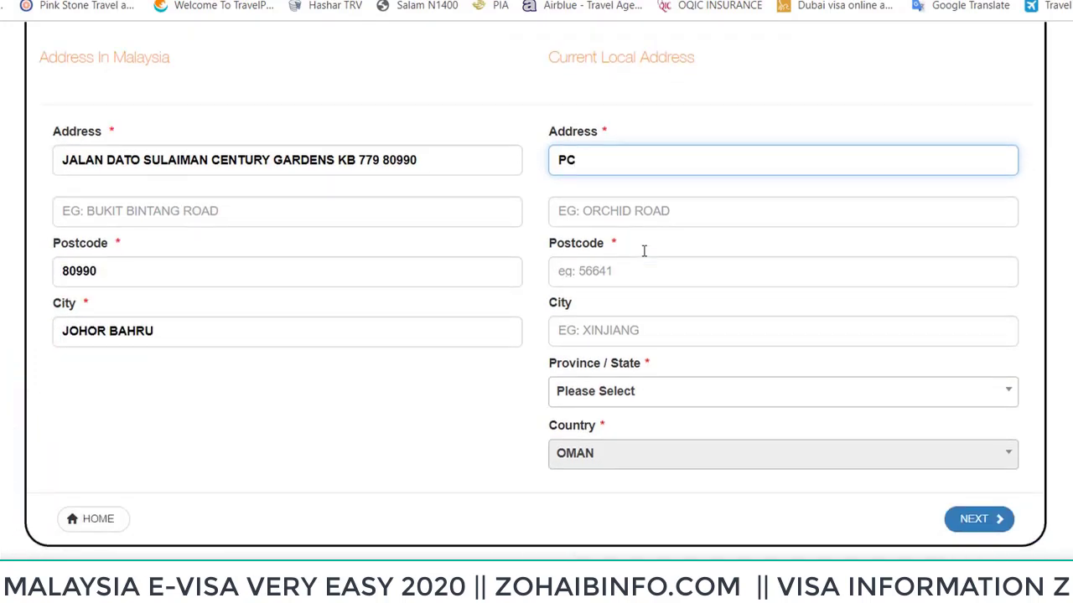
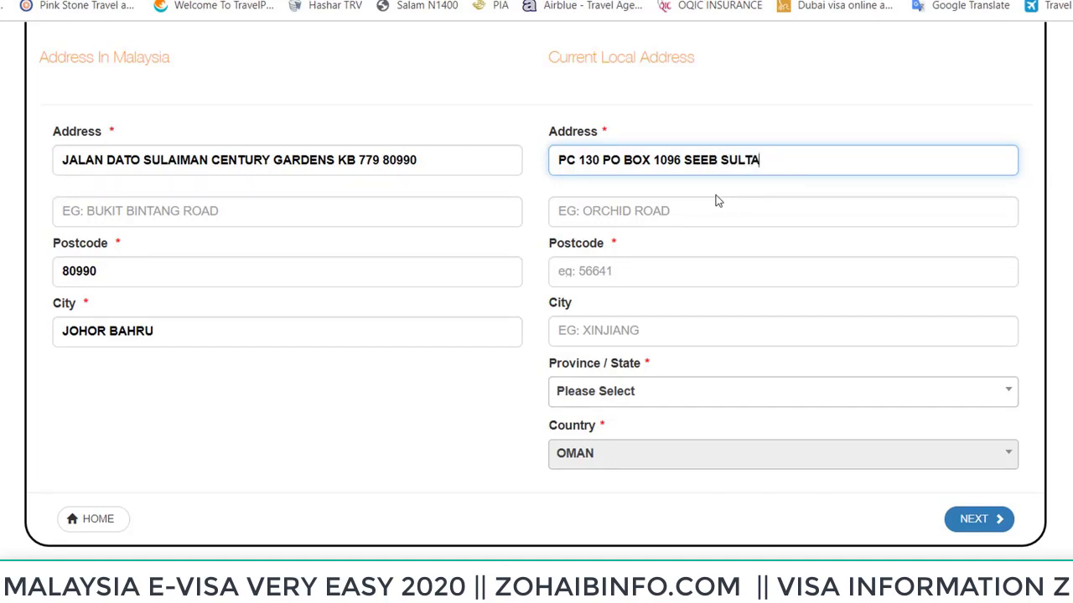
{"action": "type", "text": "SULTANATE OF OMAN"}
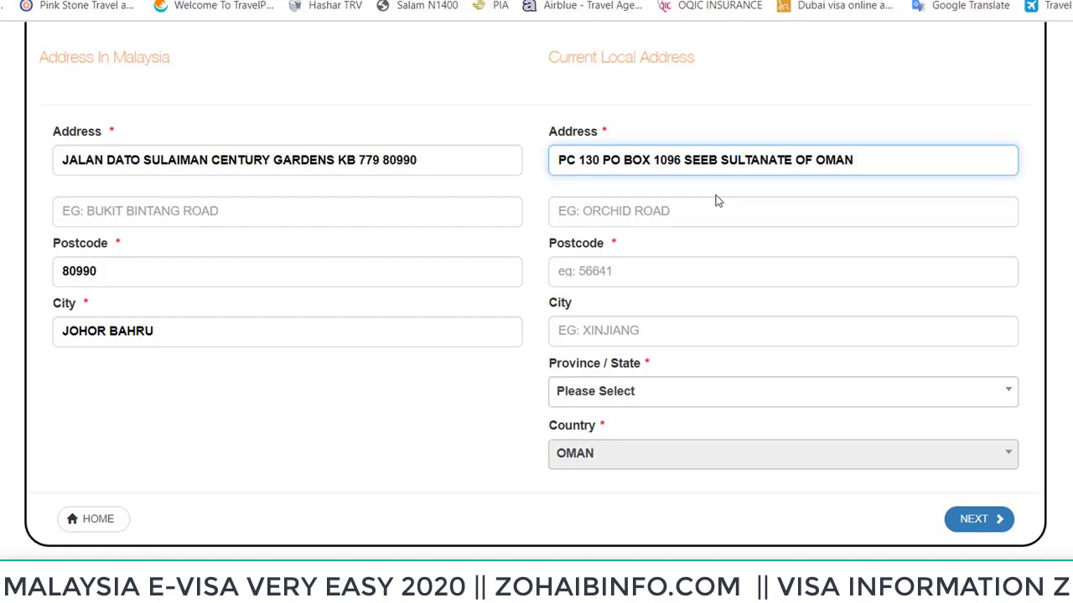
{"action": "type", "text": " MUSCAT"}
Enter the local postcode, city MUSCAT and province Muscat
{"action": "left_click", "coordinate": [640, 277]}
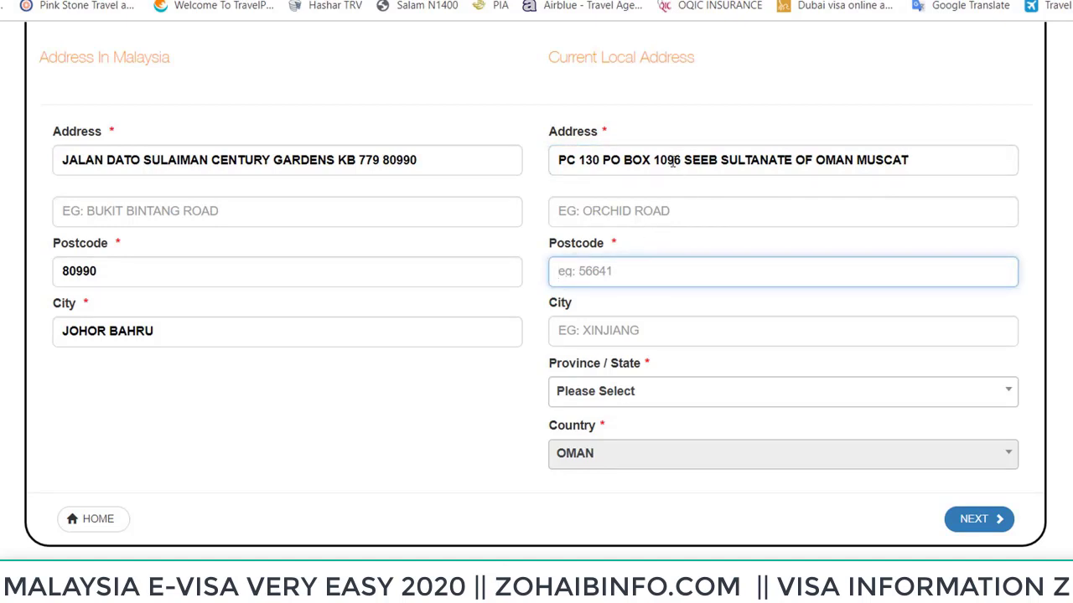
{"action": "left_click", "coordinate": [673, 160]}
{"action": "left_click", "coordinate": [600, 271]}
{"action": "type", "text": "1096"}
{"action": "left_click", "coordinate": [600, 338]}
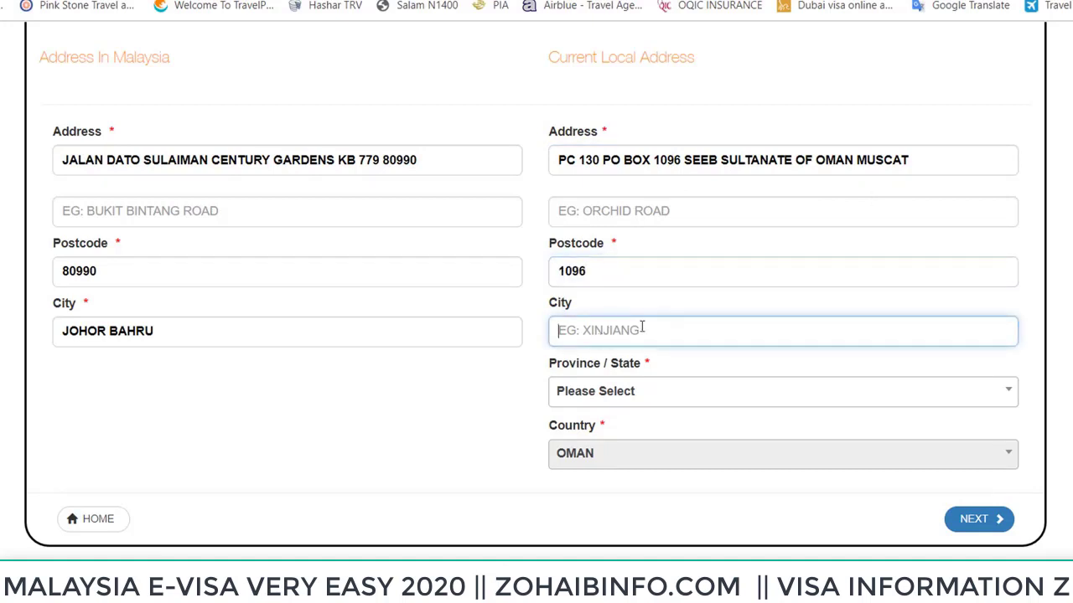
{"action": "type", "text": "MUSCAT"}
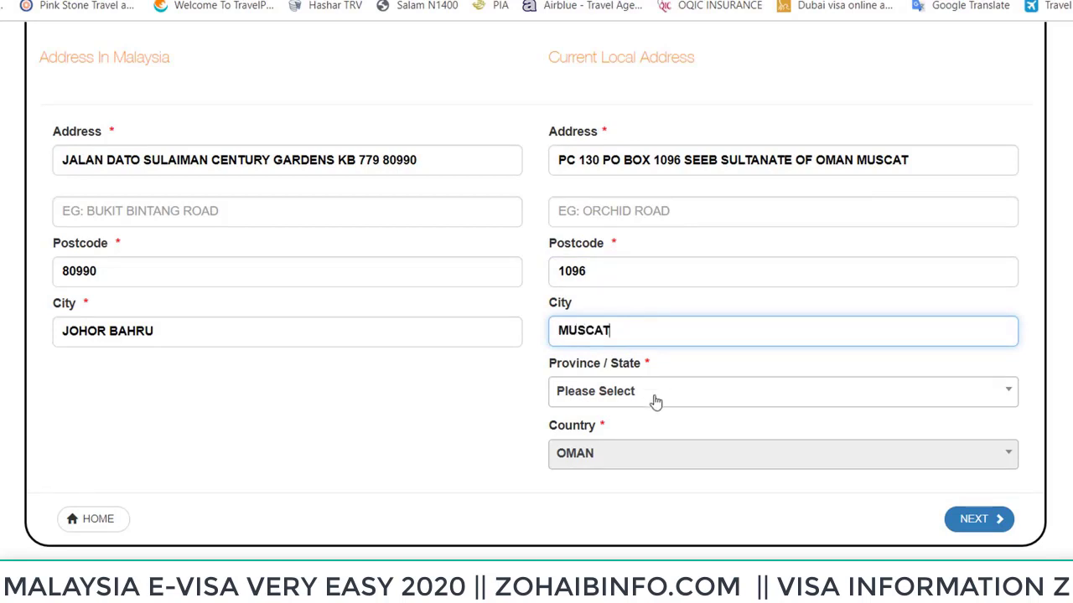
{"action": "left_click", "coordinate": [652, 397]}
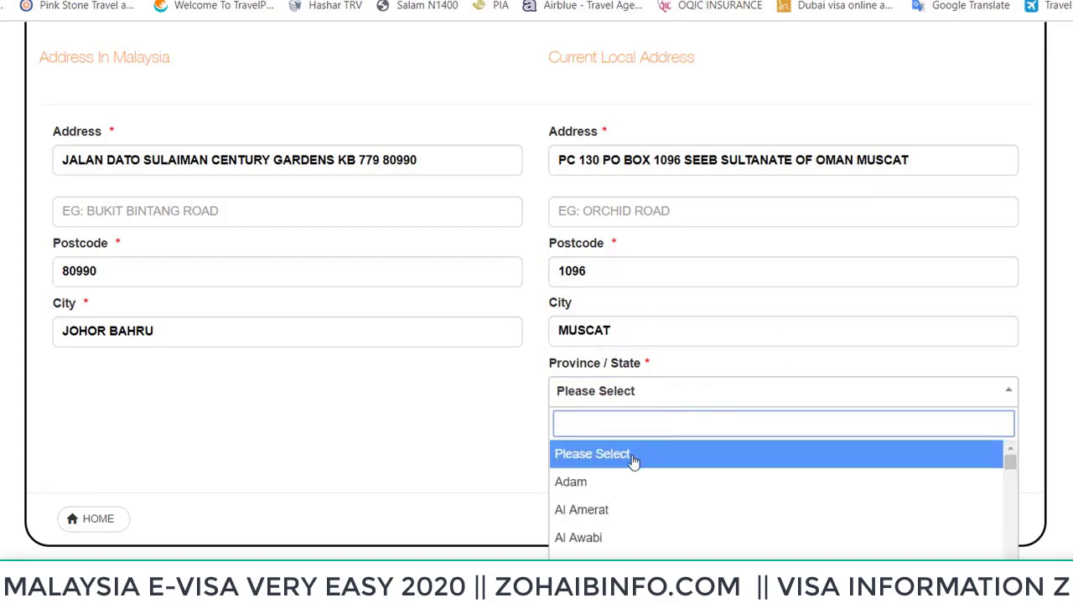
{"action": "type", "text": "MUS"}
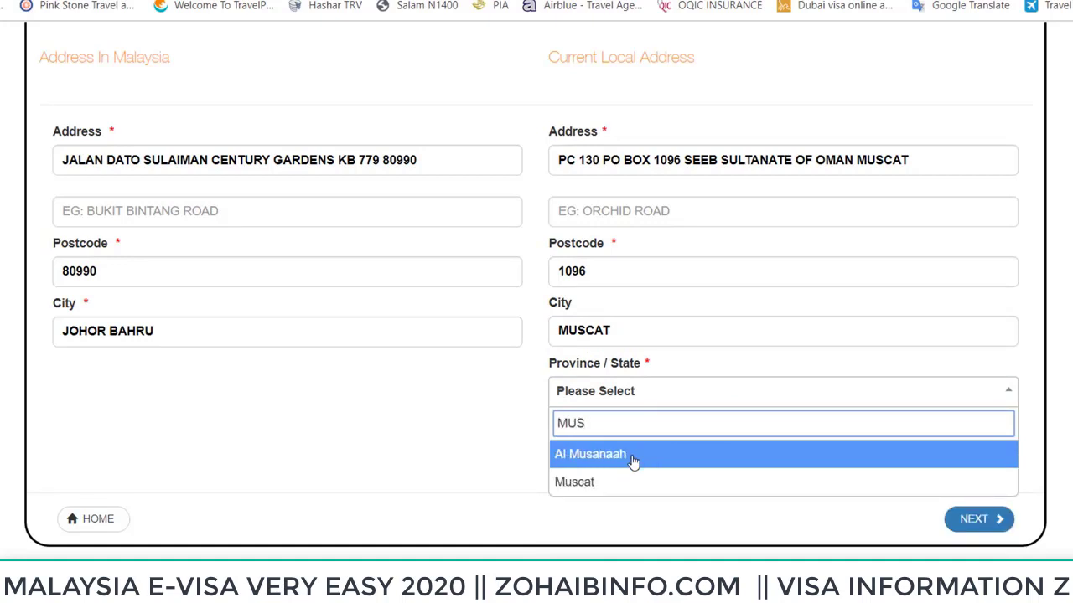
{"action": "left_click", "coordinate": [598, 483]}
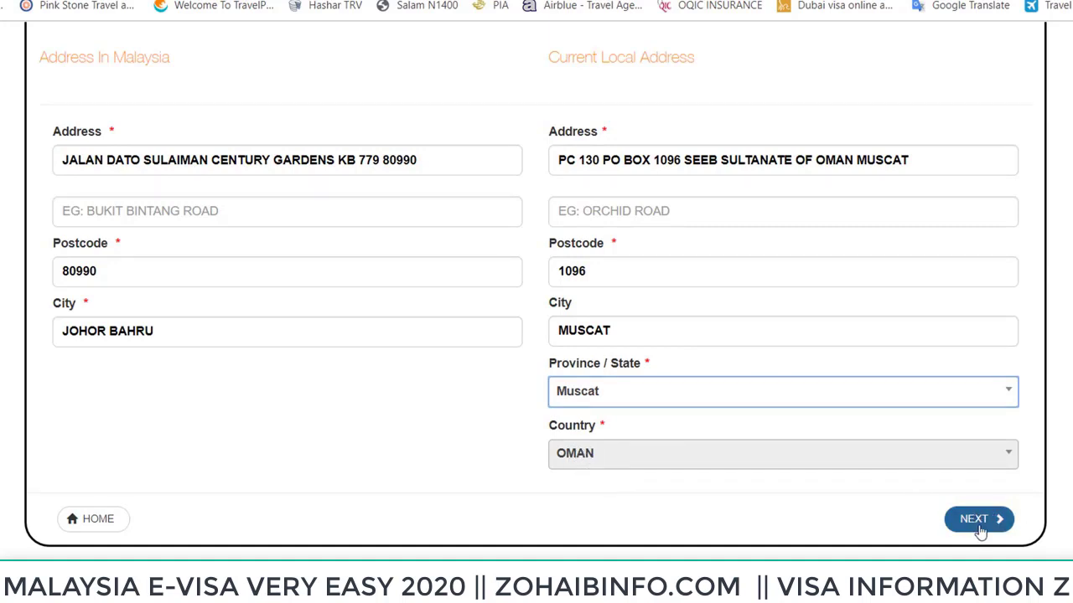
Continue past the address page, confirm the Terms & Conditions were read, and agree
{"action": "left_click", "coordinate": [979, 525]}
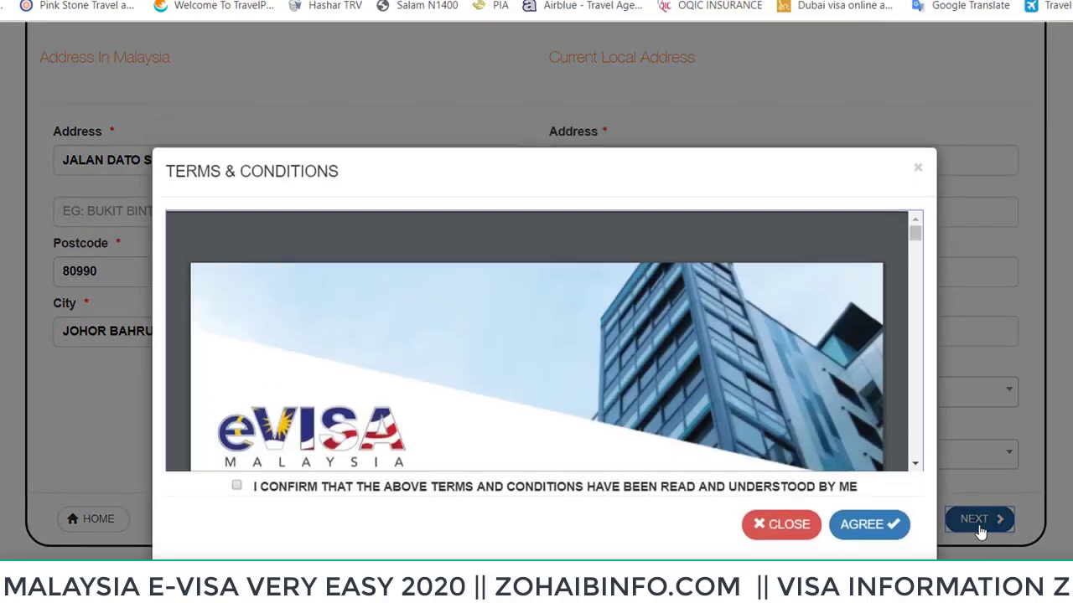
{"action": "scroll", "coordinate": [330, 312], "scroll_direction": "down", "scroll_amount": 2}
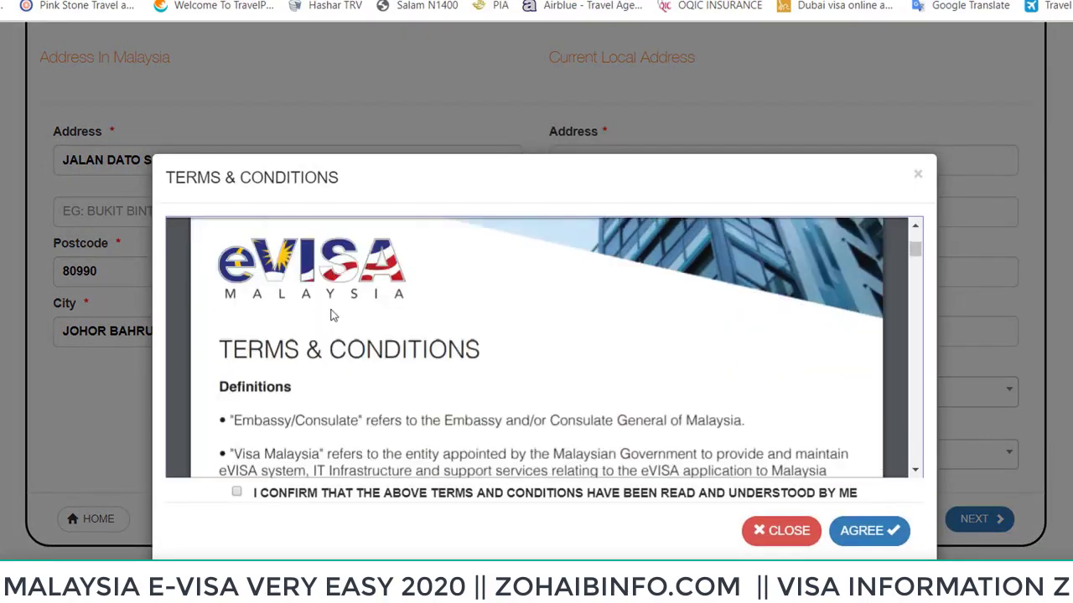
{"action": "scroll", "coordinate": [330, 313], "scroll_direction": "down", "scroll_amount": 15}
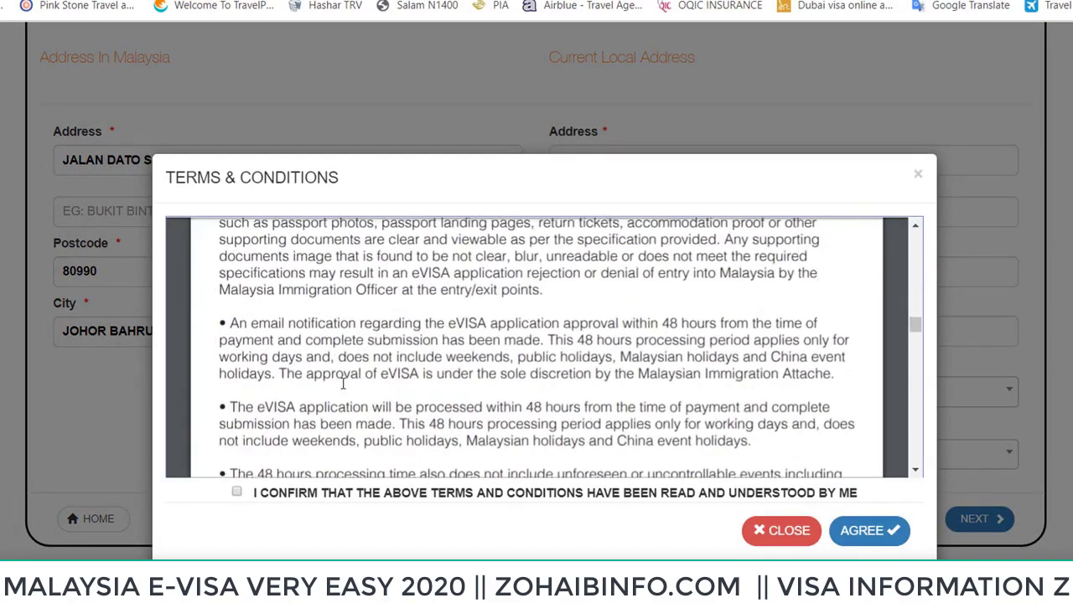
{"action": "scroll", "coordinate": [448, 335], "scroll_direction": "down", "scroll_amount": 15}
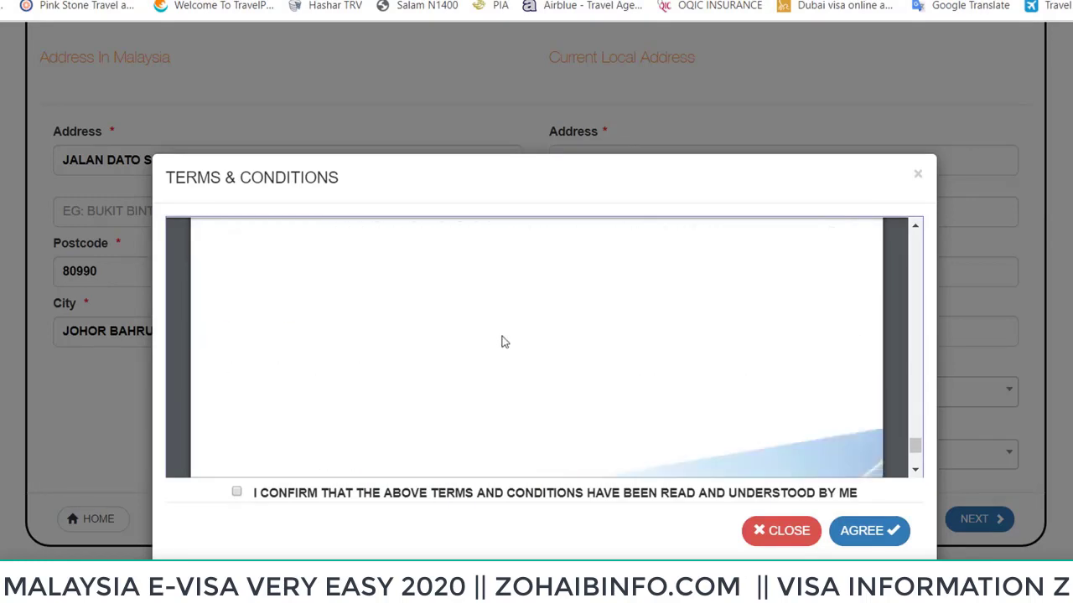
{"action": "left_click", "coordinate": [238, 493]}
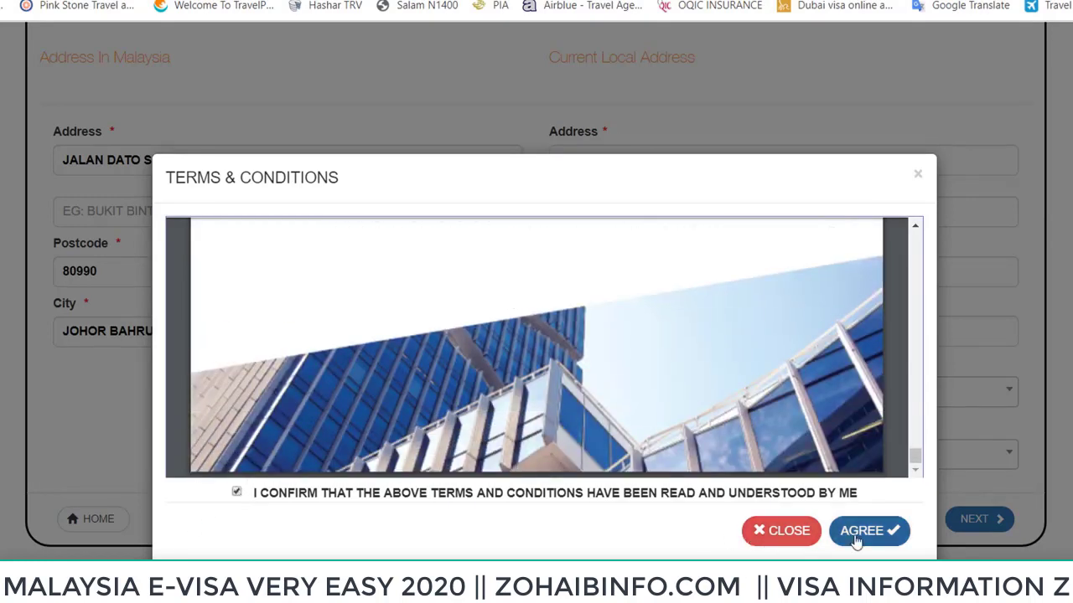
{"action": "left_click", "coordinate": [859, 536]}
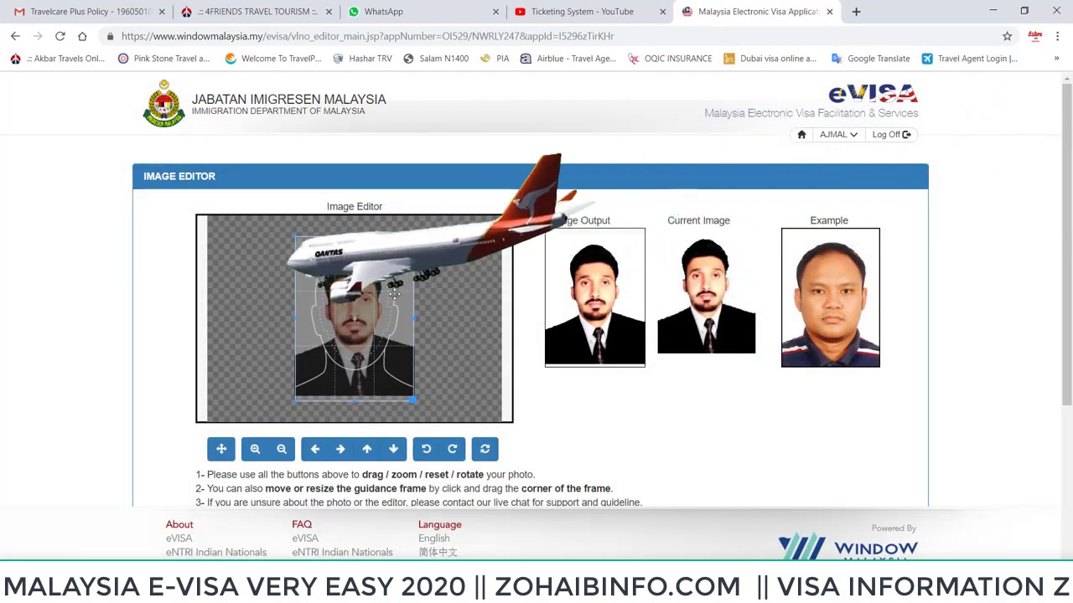
Tighten the crop frame around the head in the Image Editor and confirm
{"action": "left_click_drag", "start_coordinate": [379, 286], "coordinate": [379, 279]}
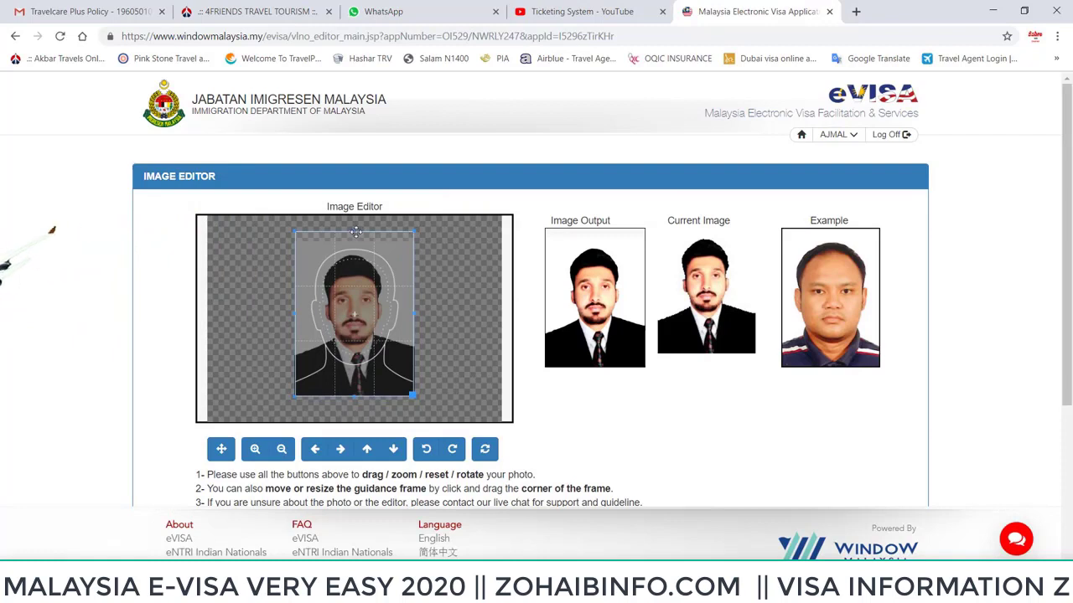
{"action": "left_click_drag", "start_coordinate": [352, 232], "coordinate": [347, 283]}
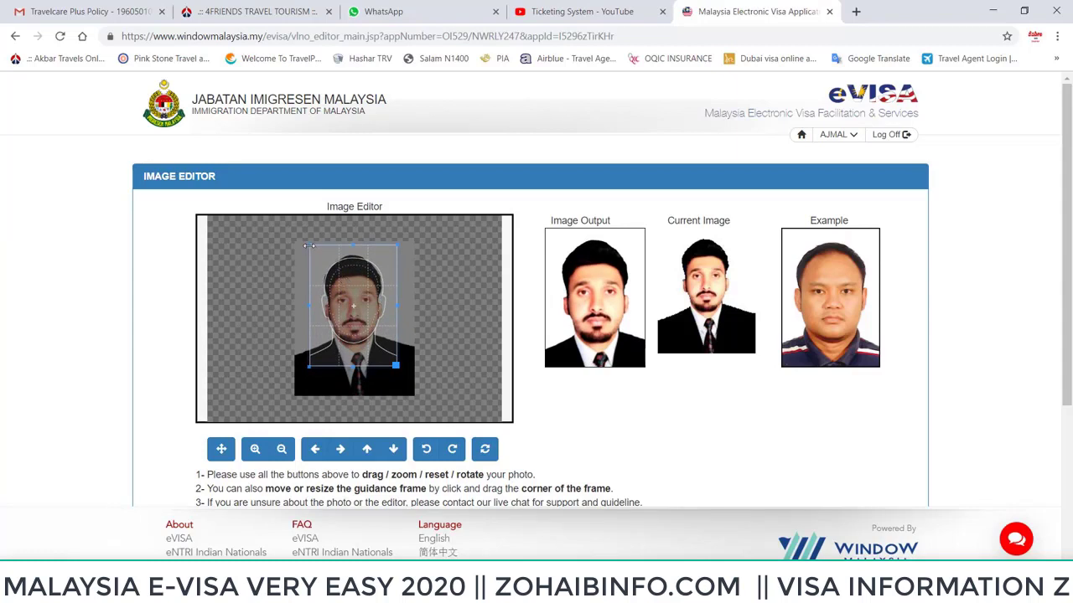
{"action": "left_click_drag", "start_coordinate": [311, 248], "coordinate": [326, 264]}
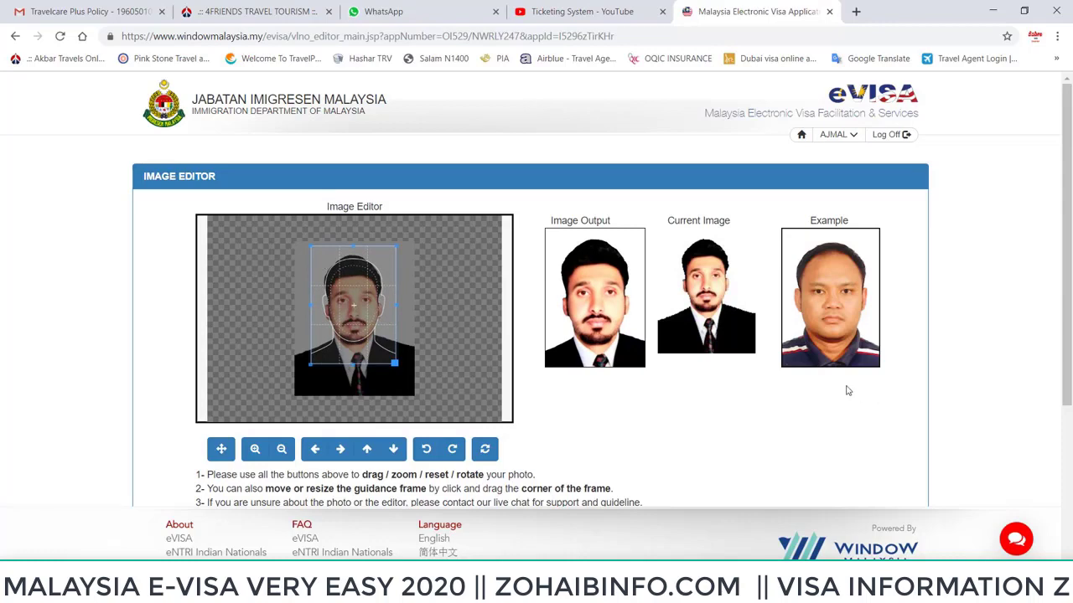
{"action": "scroll", "coordinate": [847, 390], "scroll_direction": "down", "scroll_amount": 3}
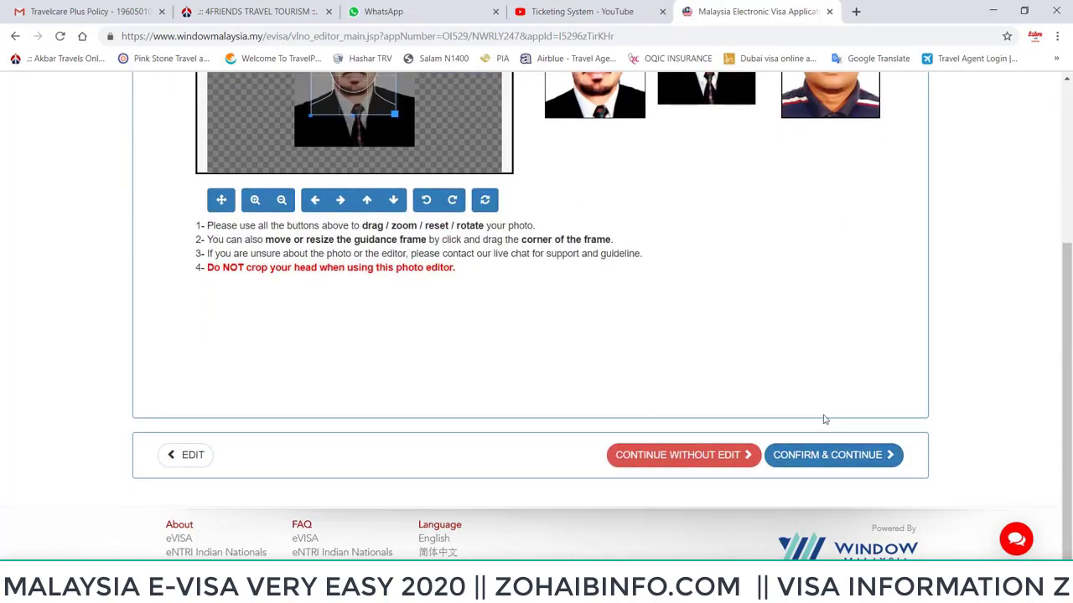
{"action": "left_click", "coordinate": [827, 454]}
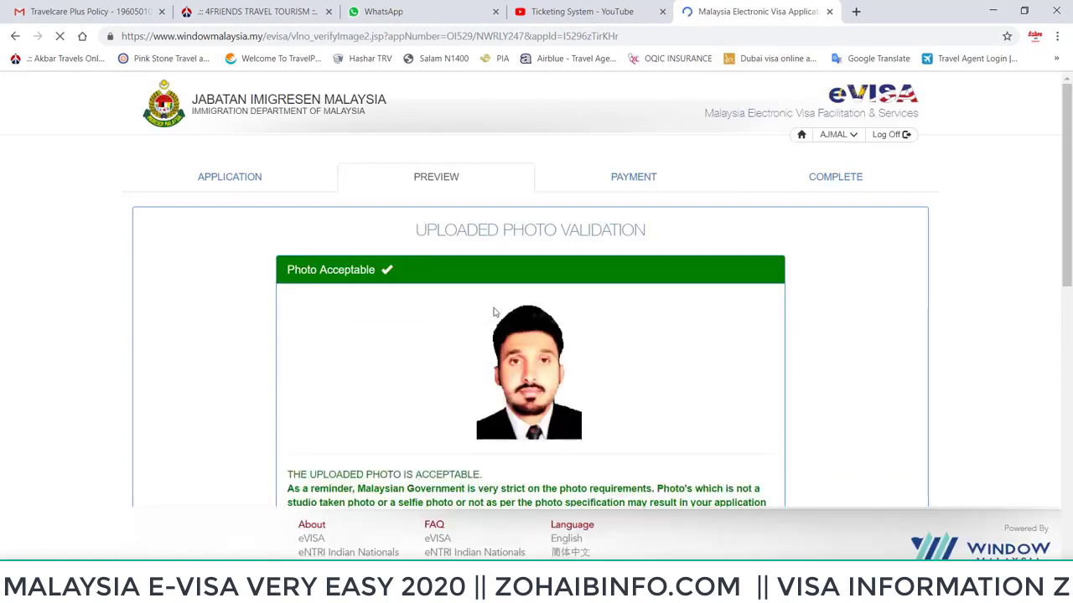
Review the accepted photo and passport page, confirm orientation and proceed
{"action": "scroll", "coordinate": [373, 216], "scroll_direction": "down", "scroll_amount": 2}
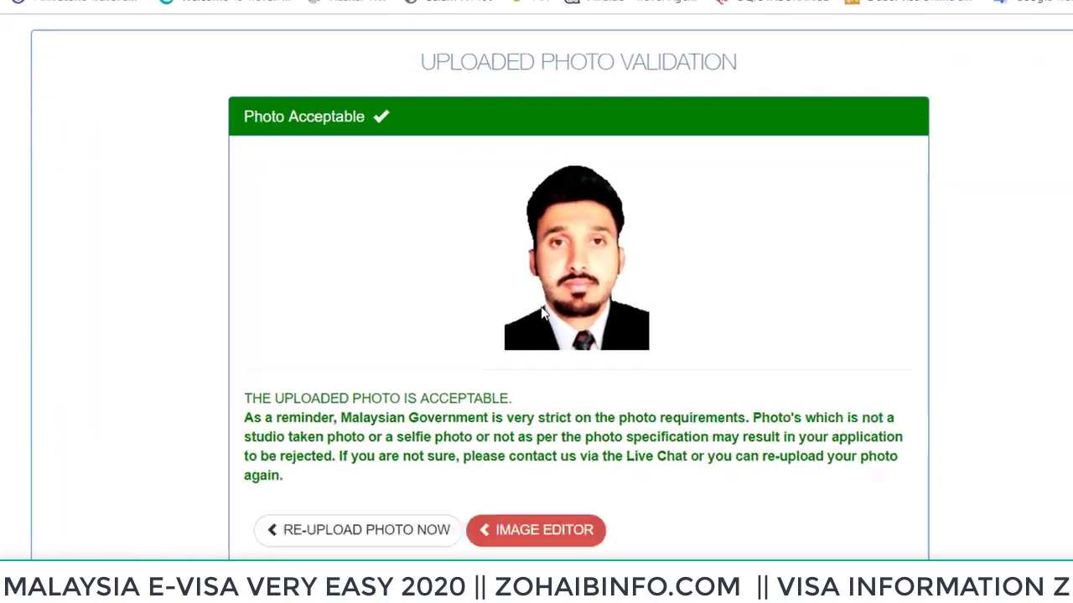
{"action": "scroll", "coordinate": [545, 312], "scroll_direction": "down", "scroll_amount": 3}
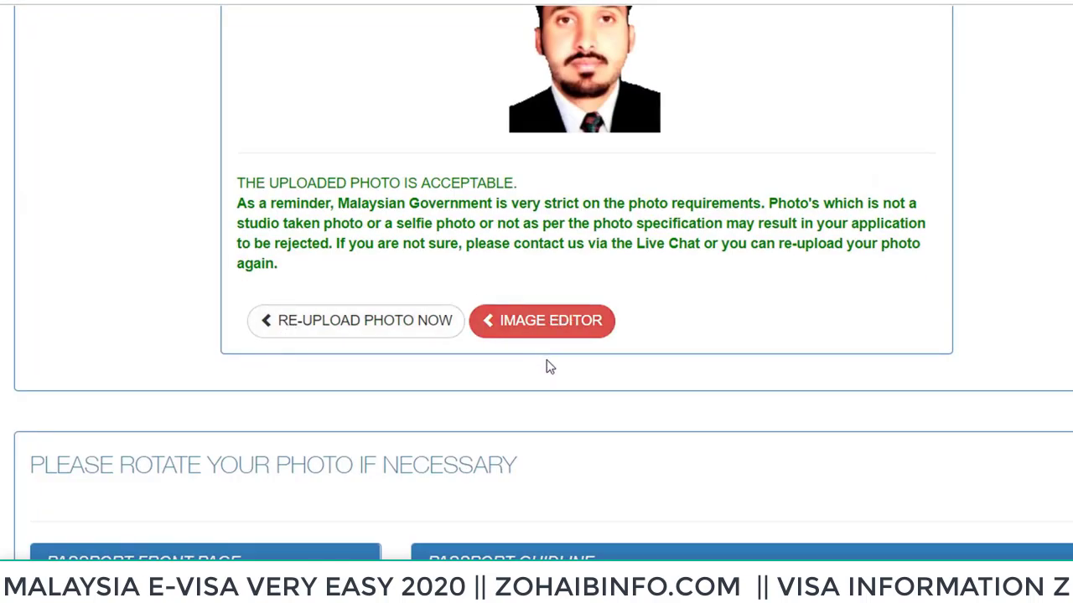
{"action": "scroll", "coordinate": [553, 384], "scroll_direction": "down", "scroll_amount": 5}
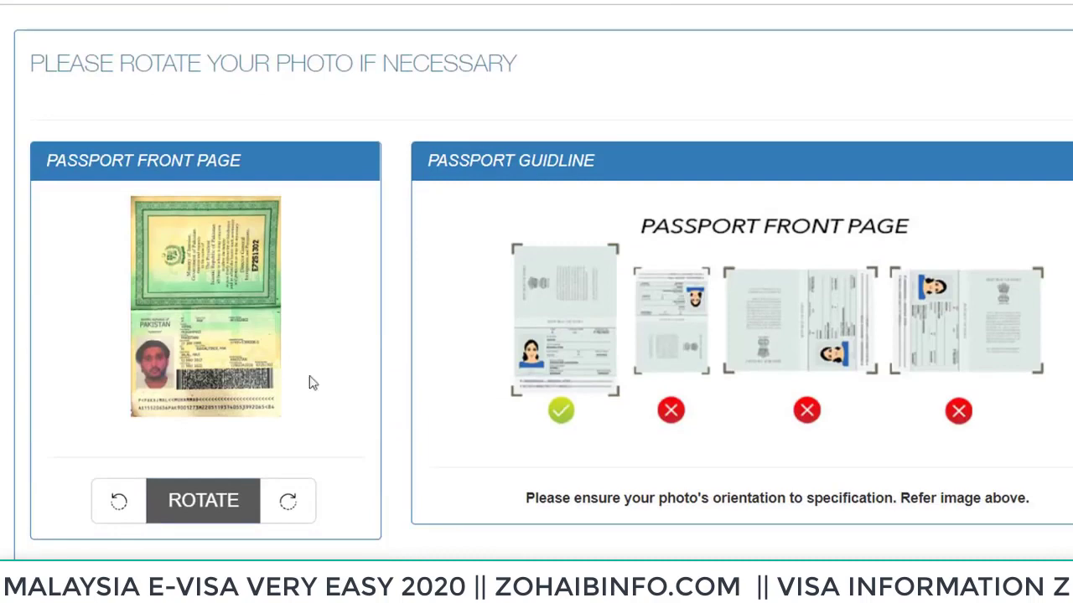
{"action": "scroll", "coordinate": [412, 356], "scroll_direction": "up", "scroll_amount": 5}
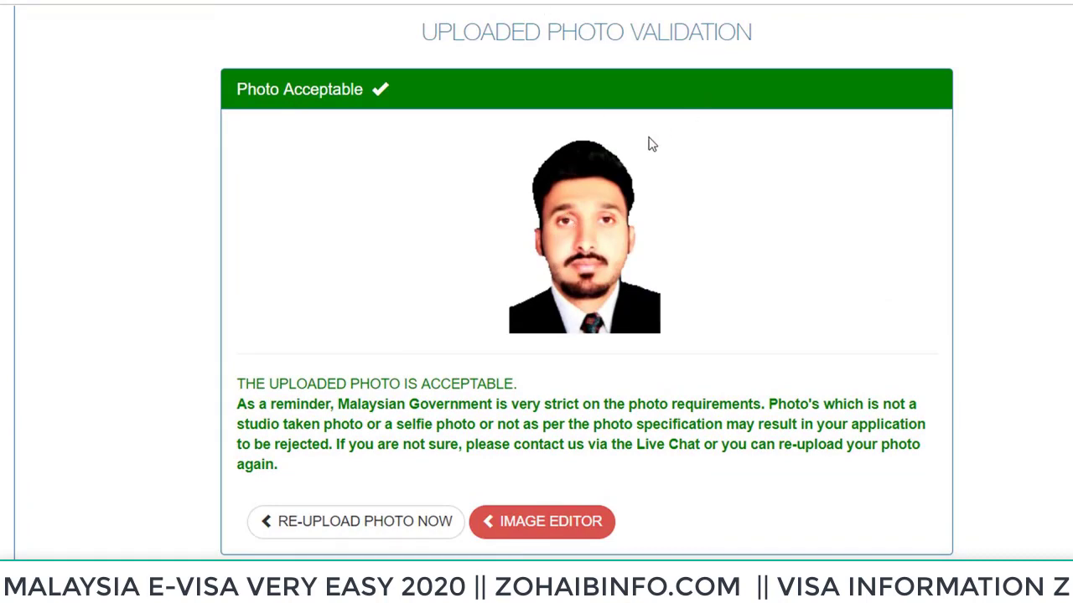
{"action": "scroll", "coordinate": [652, 145], "scroll_direction": "down", "scroll_amount": 7}
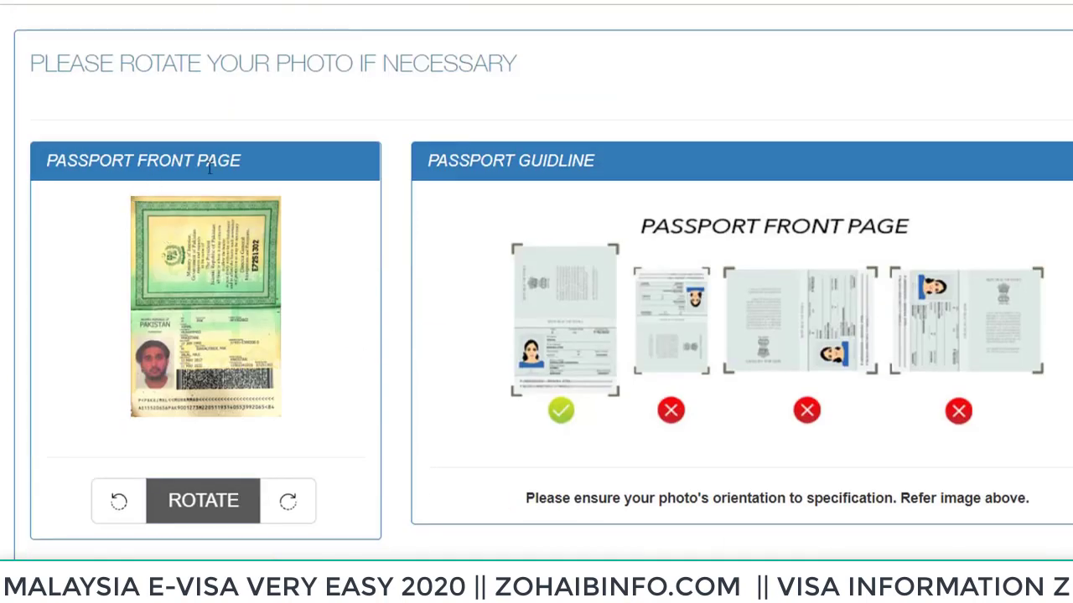
{"action": "scroll", "coordinate": [291, 279], "scroll_direction": "down", "scroll_amount": 1}
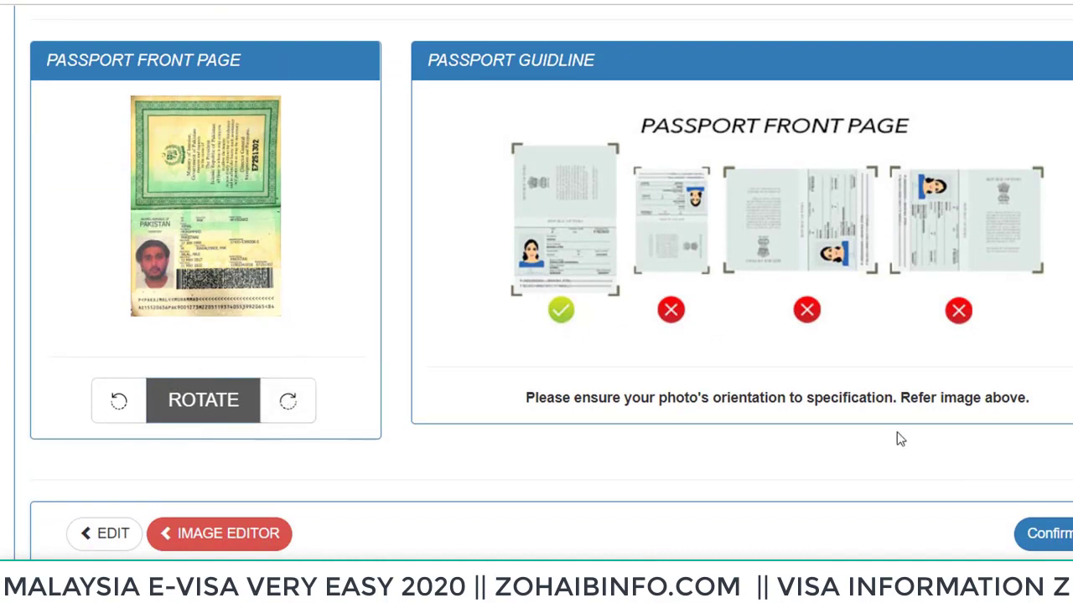
{"action": "left_click", "coordinate": [1060, 534]}
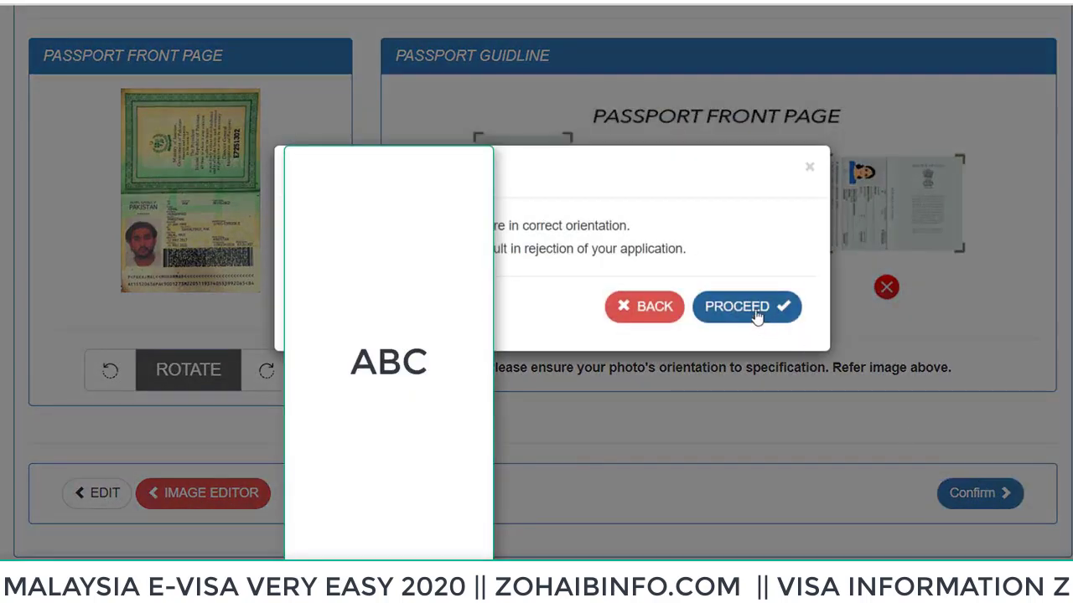
{"action": "left_click", "coordinate": [757, 308]}
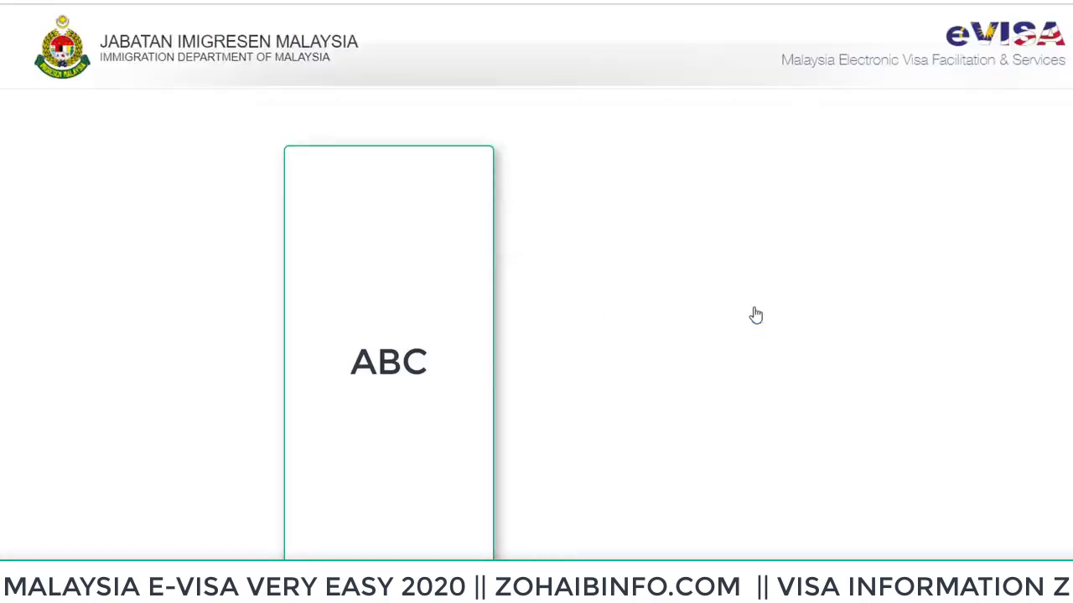
Select VISA payment, tick the certification box, and confirm PAY to proceed
{"action": "scroll", "coordinate": [755, 315], "scroll_direction": "down", "scroll_amount": 1}
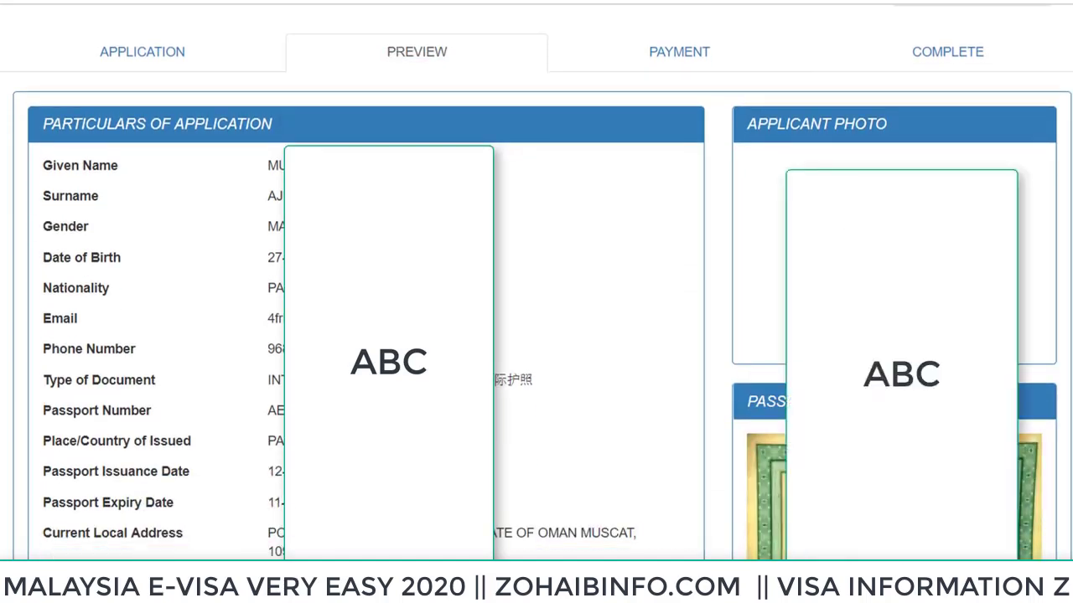
{"action": "scroll", "coordinate": [312, 126], "scroll_direction": "down", "scroll_amount": 2}
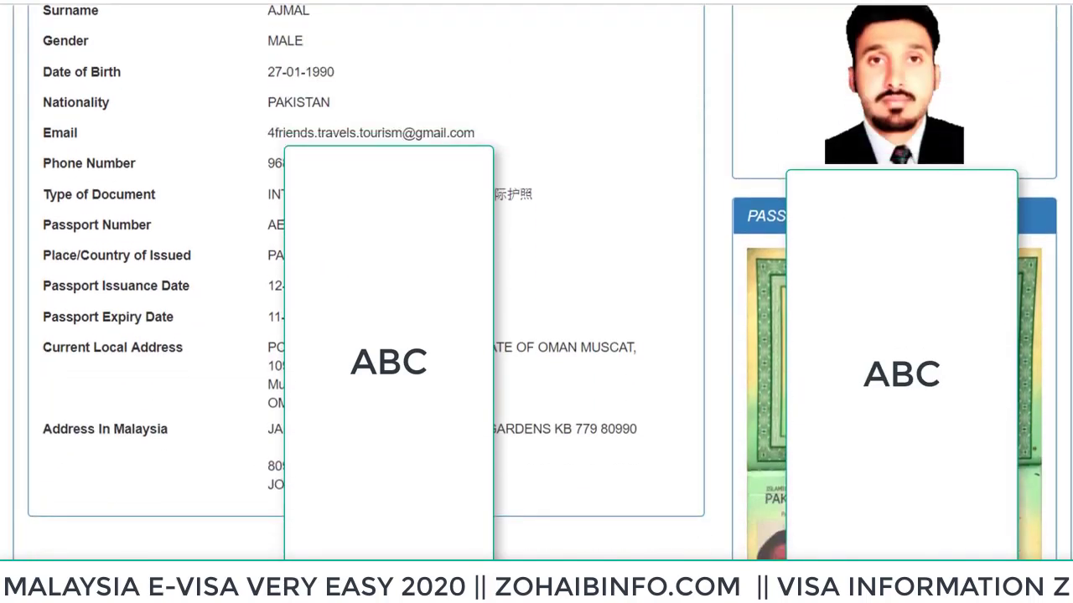
{"action": "scroll", "coordinate": [331, 123], "scroll_direction": "down", "scroll_amount": 1}
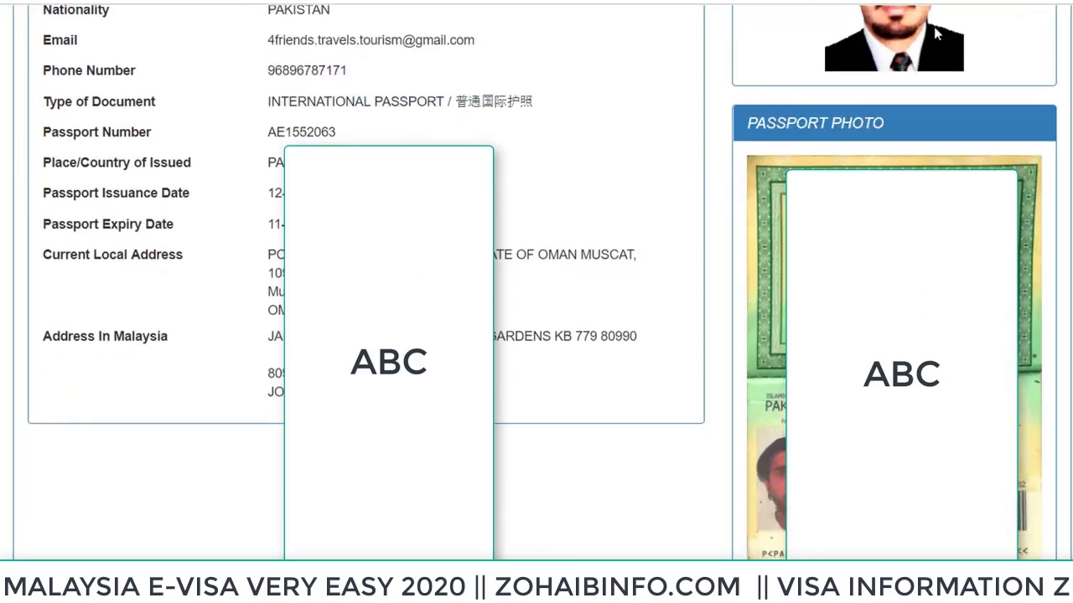
{"action": "scroll", "coordinate": [895, 102], "scroll_direction": "down", "scroll_amount": 1}
{"action": "scroll", "coordinate": [896, 102], "scroll_direction": "down", "scroll_amount": 4}
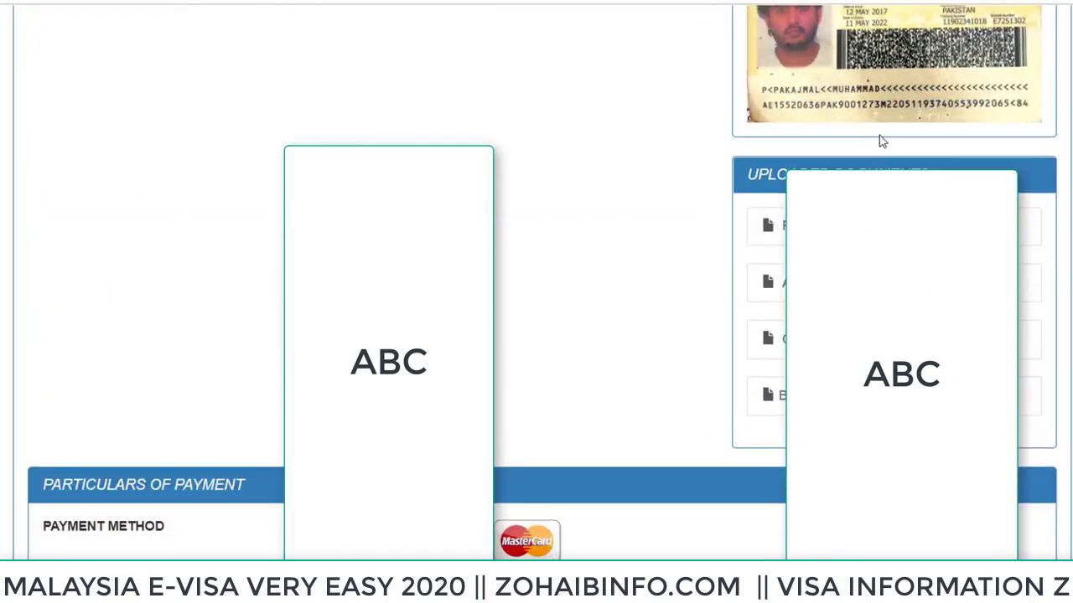
{"action": "scroll", "coordinate": [879, 141], "scroll_direction": "down", "scroll_amount": 2}
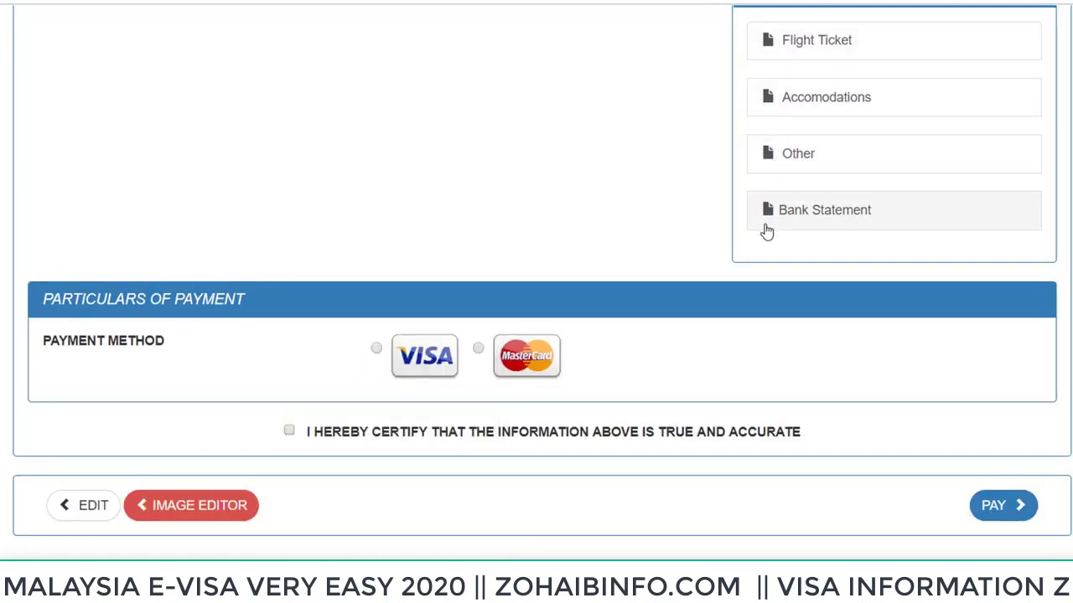
{"action": "left_click", "coordinate": [376, 349]}
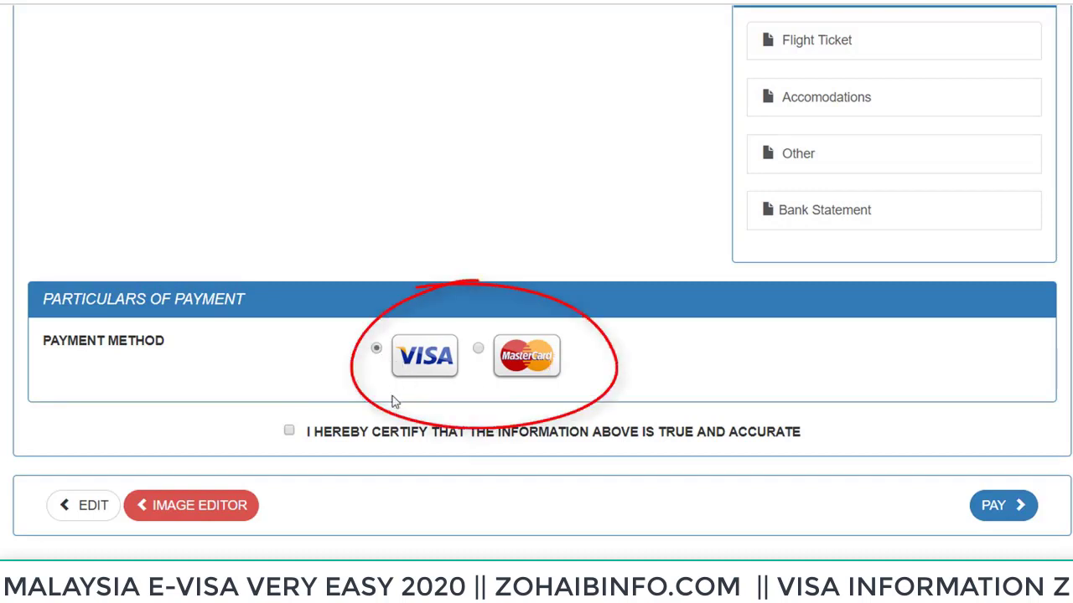
{"action": "left_click", "coordinate": [289, 431]}
{"action": "left_click", "coordinate": [996, 506]}
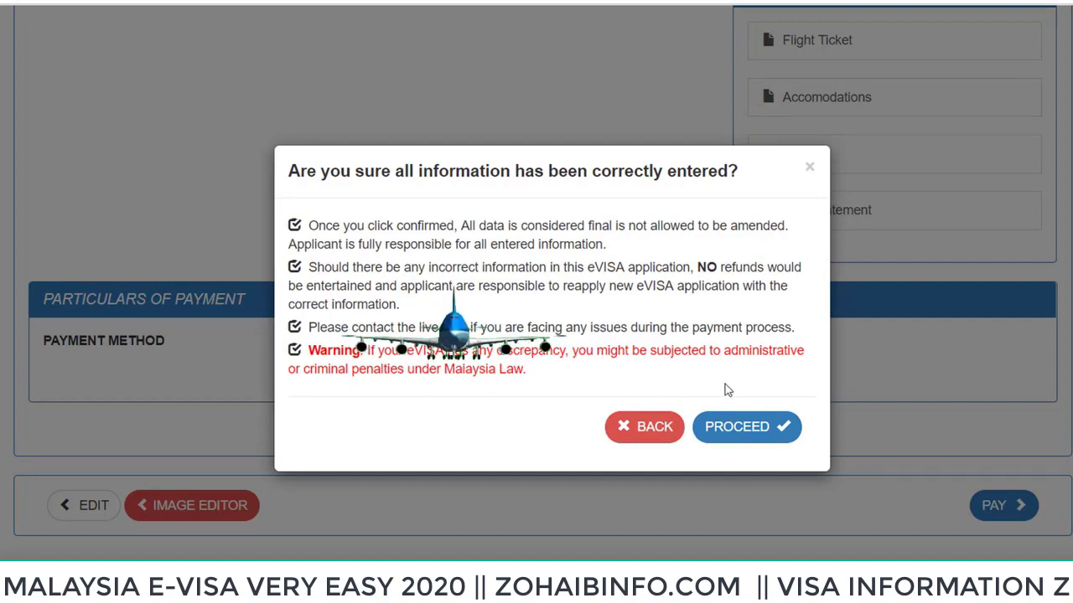
{"action": "left_click", "coordinate": [754, 432]}
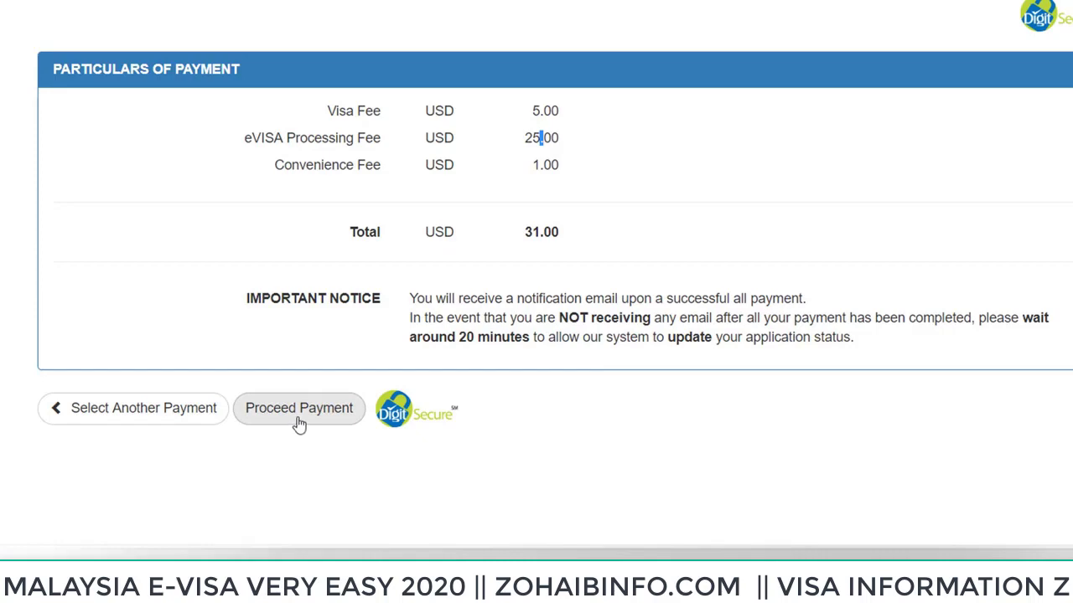
Accept the USD 31.00 fee summary with Proceed Payment
{"action": "left_click", "coordinate": [300, 425]}
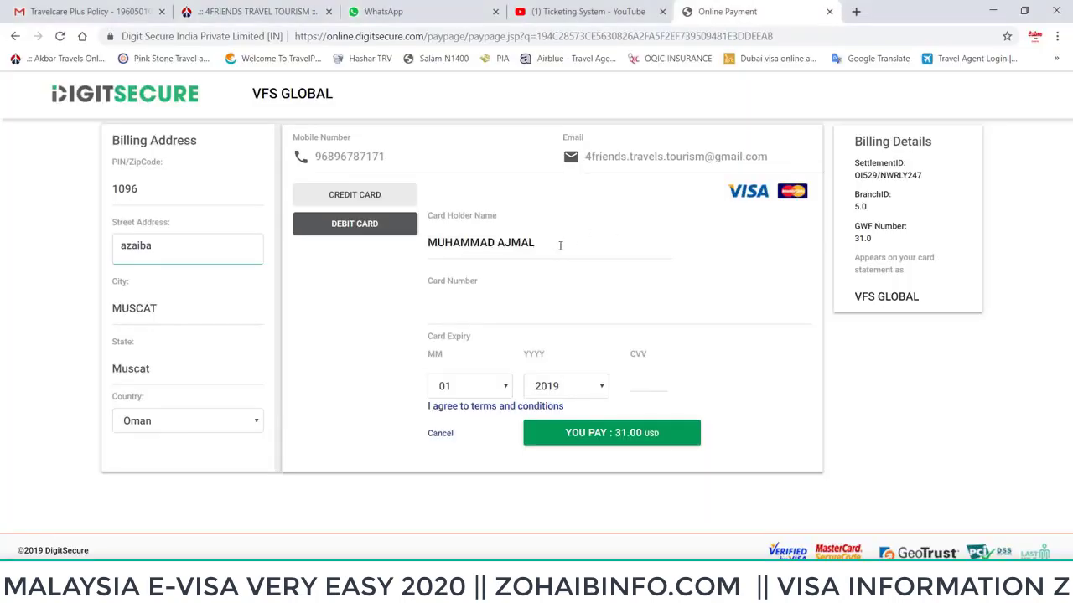
Clear the prefilled card holder name and begin entering the debit card number
{"action": "left_click_drag", "start_coordinate": [560, 245], "coordinate": [312, 273]}
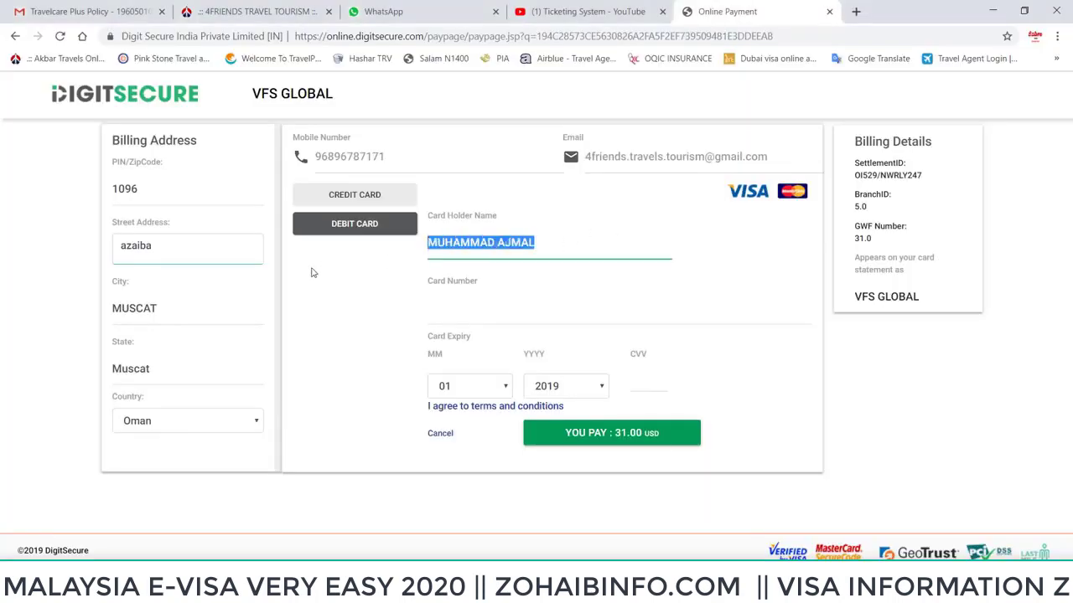
{"action": "key", "text": "BackSpace"}
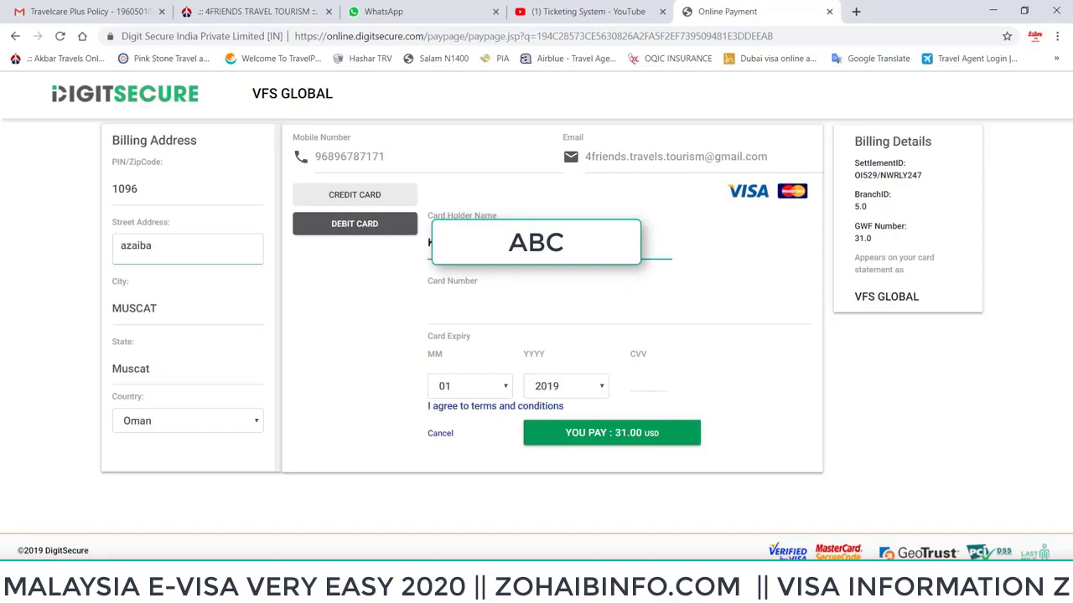
{"action": "left_click", "coordinate": [475, 311]}
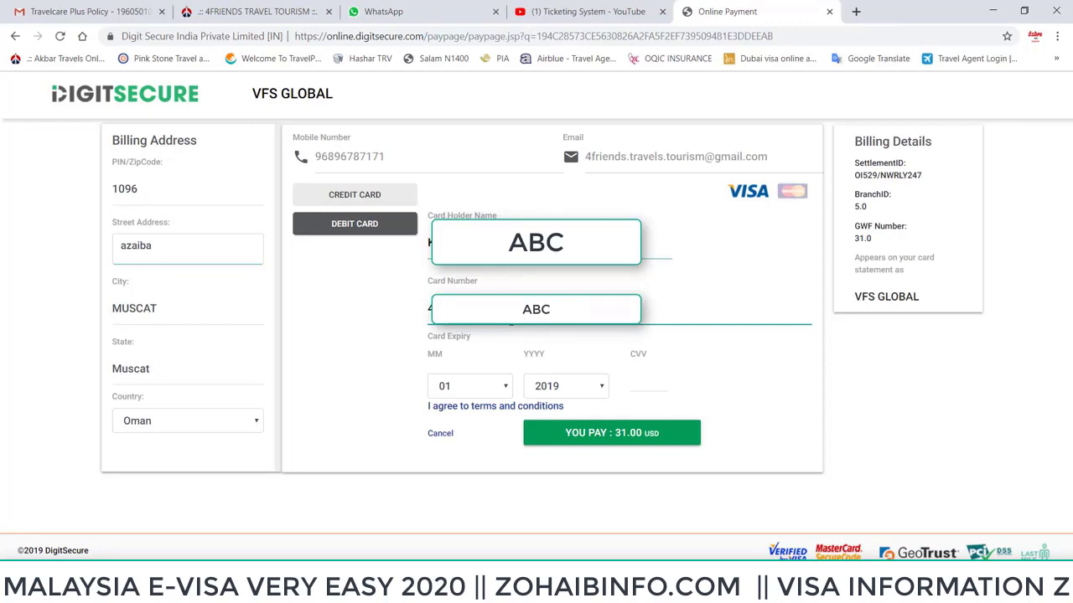
Set the card expiry to 02/2021, enter the CVV, and submit the USD 31.00 payment
{"action": "left_click", "coordinate": [485, 392]}
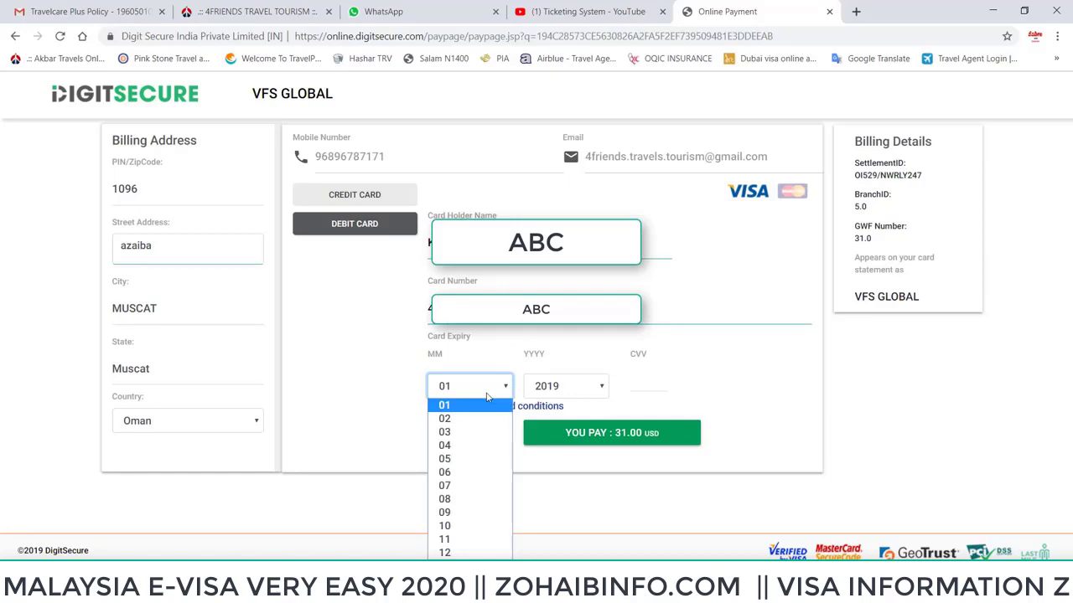
{"action": "left_click", "coordinate": [487, 399]}
{"action": "left_click", "coordinate": [489, 392]}
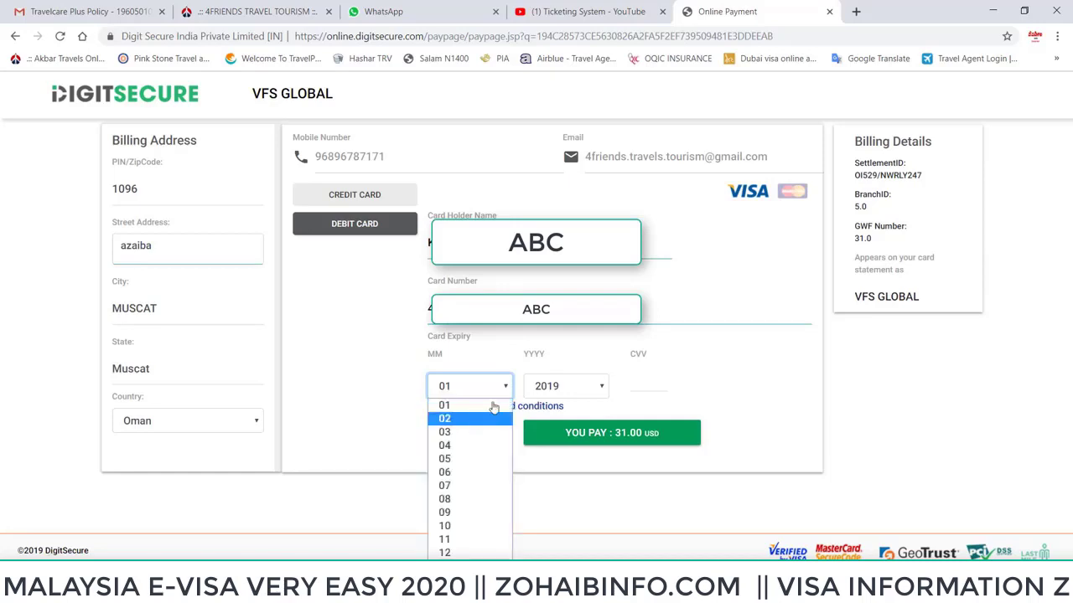
{"action": "left_click", "coordinate": [482, 418]}
{"action": "left_click", "coordinate": [564, 387]}
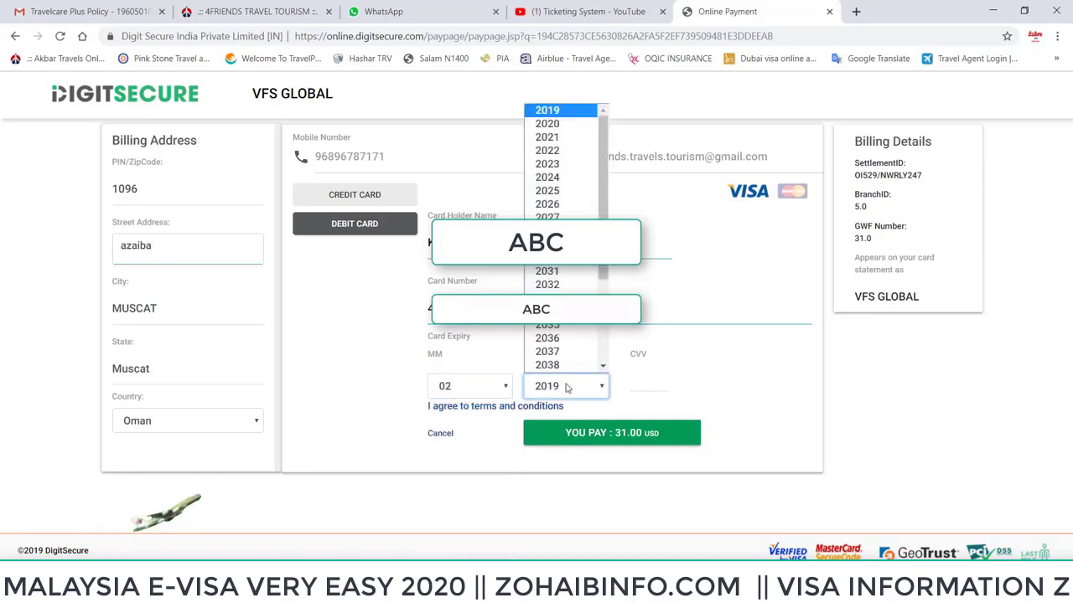
{"action": "left_click", "coordinate": [567, 139]}
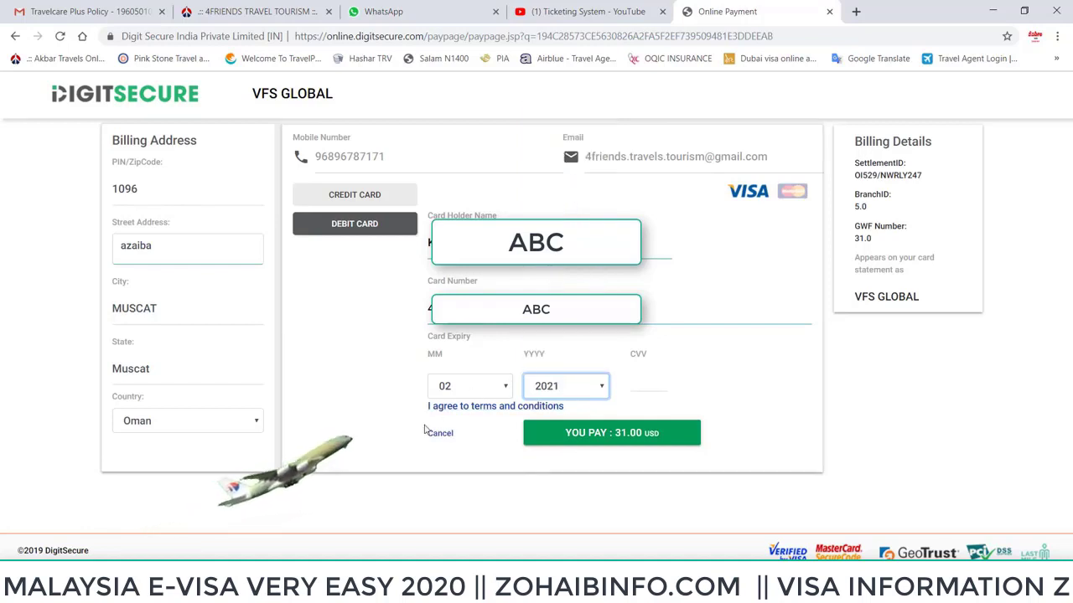
{"action": "key", "text": "Tab"}
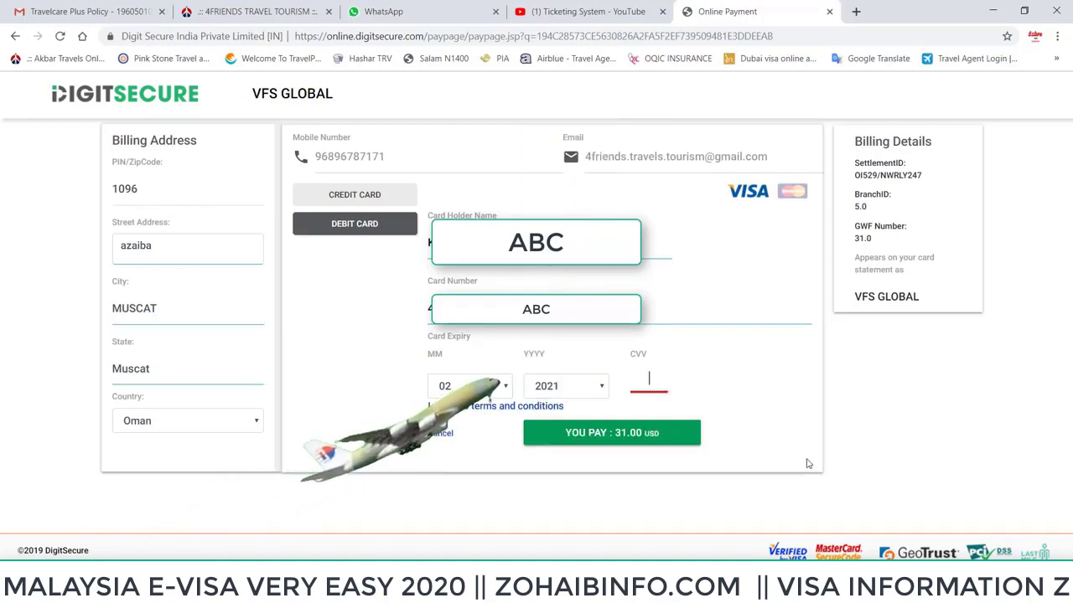
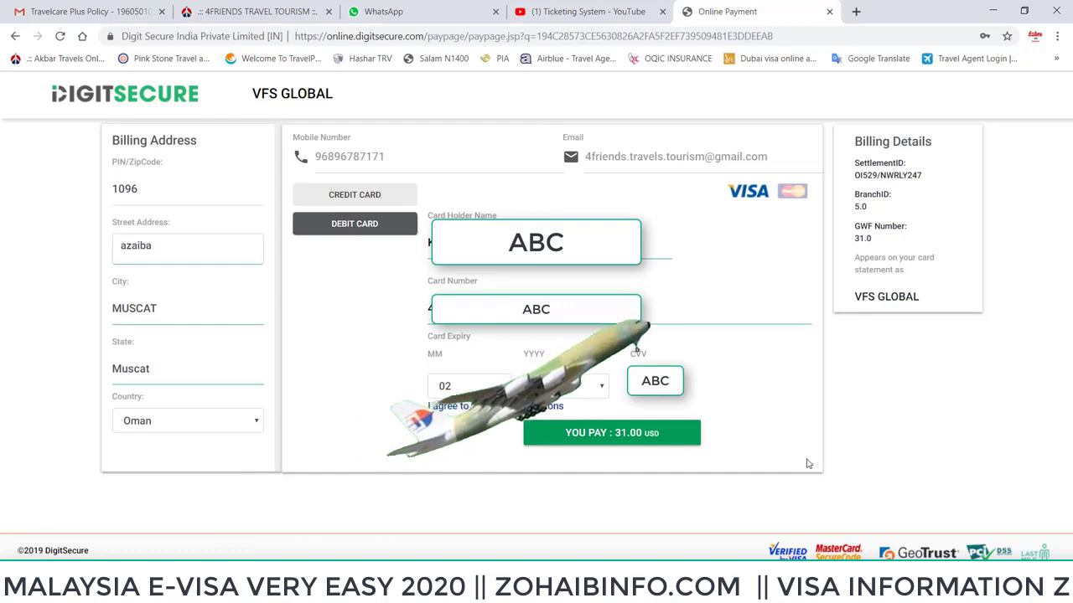
{"action": "left_click", "coordinate": [594, 442]}
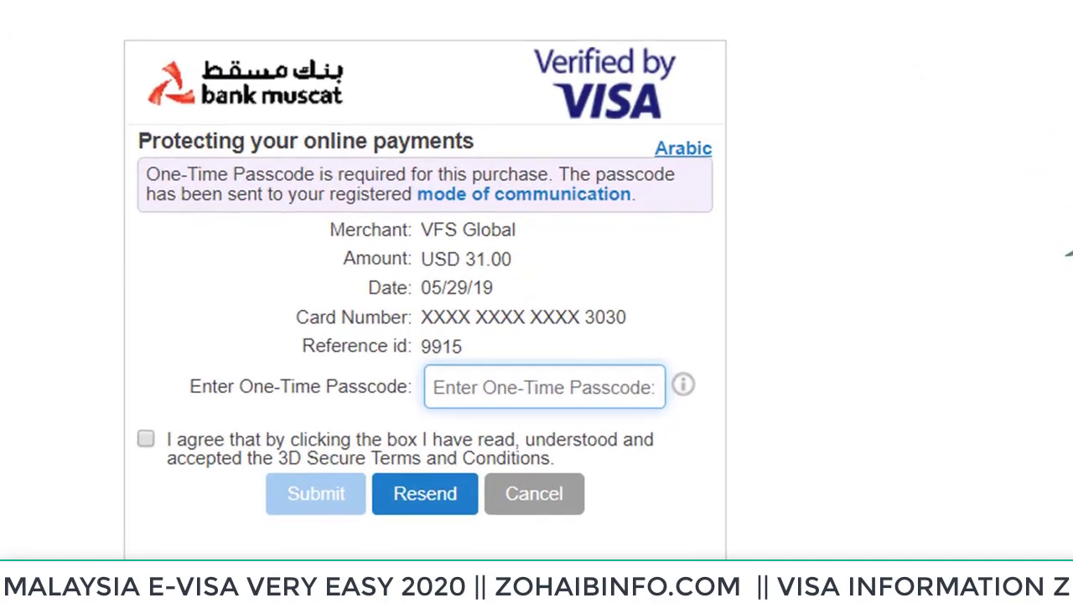
Agree to the 3D Secure terms, enter the four-digit one-time passcode, and submit it
{"action": "left_click", "coordinate": [532, 387]}
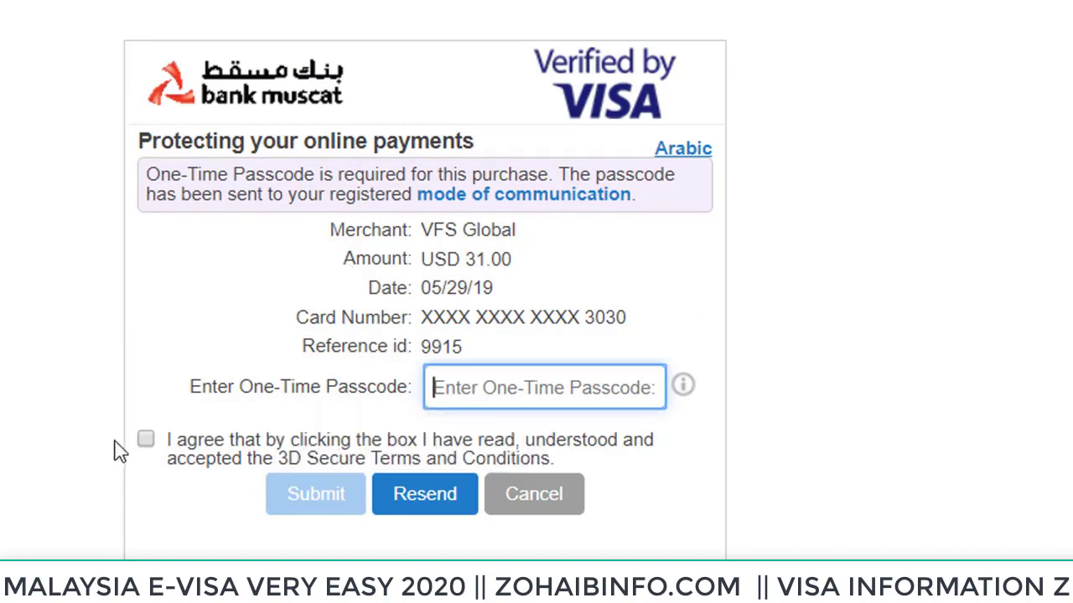
{"action": "left_click", "coordinate": [145, 440]}
{"action": "left_click", "coordinate": [473, 382]}
{"action": "type", "text": "12"}
{"action": "key", "text": "BackSpace"}
{"action": "key", "text": "BackSpace"}
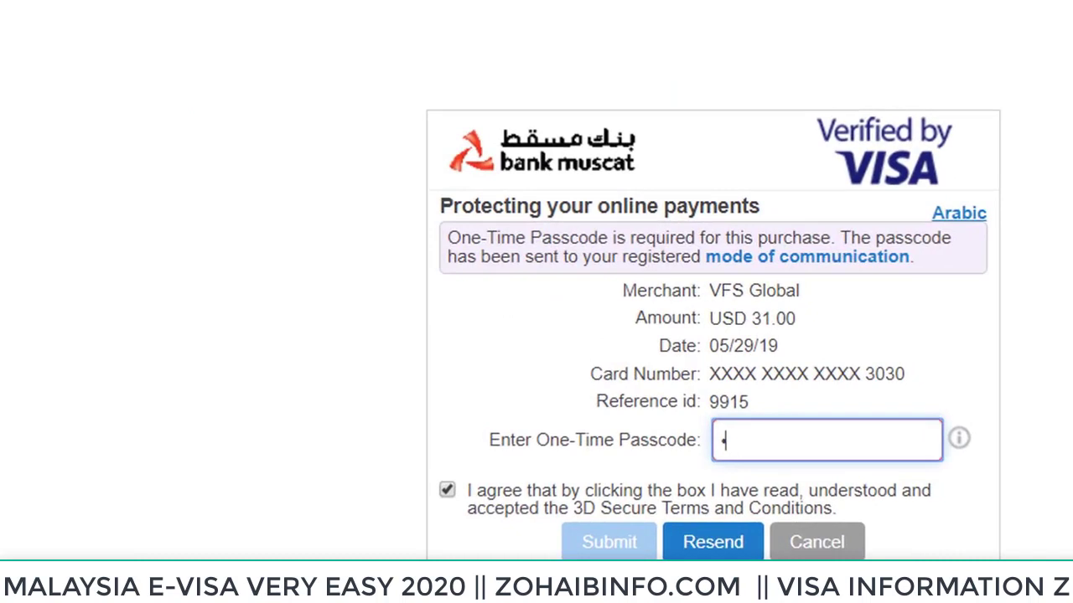
{"action": "type", "text": "1"}
{"action": "key", "text": "BackSpace"}
{"action": "type", "text": "1234"}
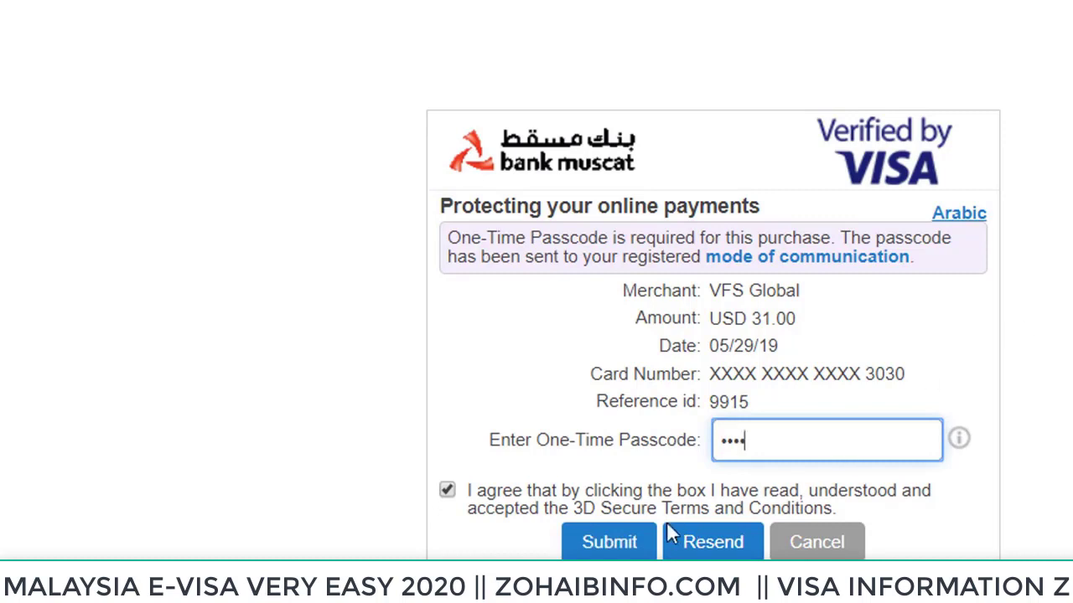
{"action": "left_click", "coordinate": [641, 546]}
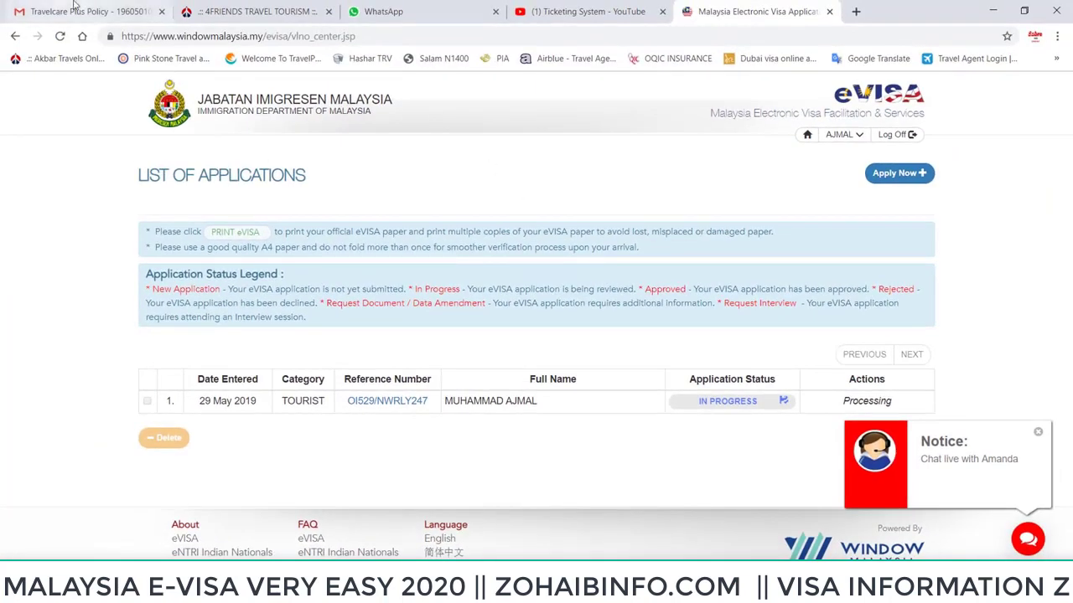
Once the application shows In Progress, switch to the Gmail tab
{"action": "left_click", "coordinate": [82, 11]}
Refresh the inbox and read the 'eVISA Malaysia: Application Details' confirmation email
{"action": "left_click", "coordinate": [67, 186]}
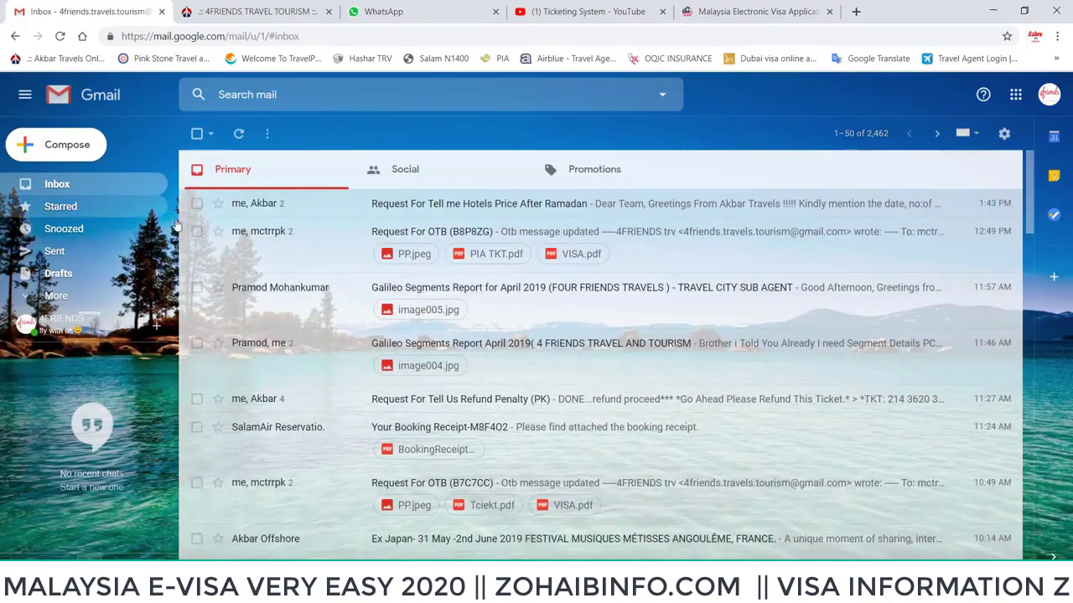
{"action": "left_click", "coordinate": [60, 37]}
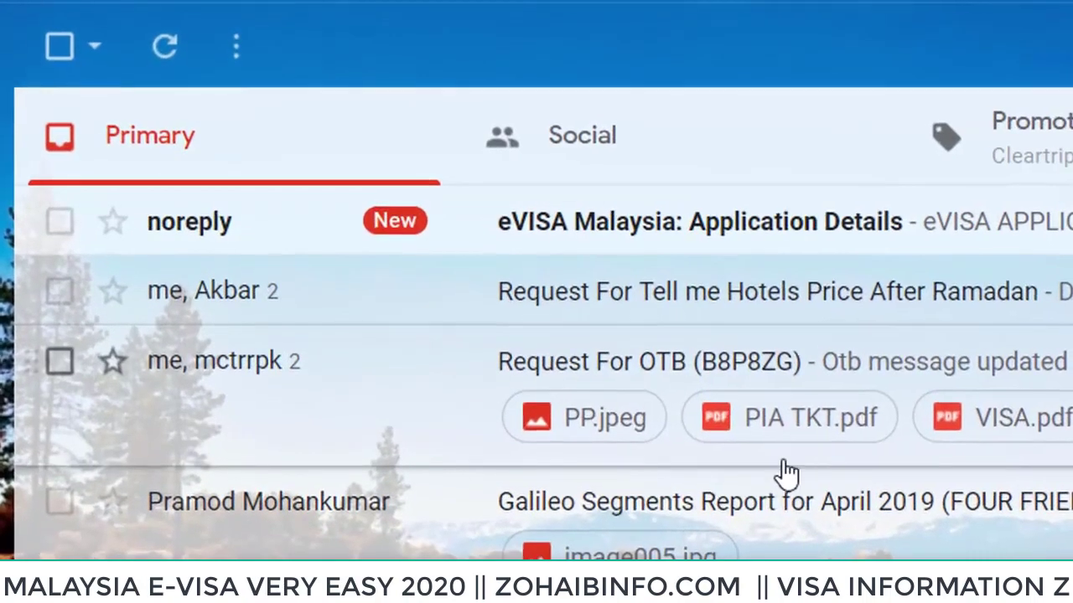
{"action": "left_click", "coordinate": [685, 247]}
{"action": "scroll", "coordinate": [318, 285], "scroll_direction": "down", "scroll_amount": 3}
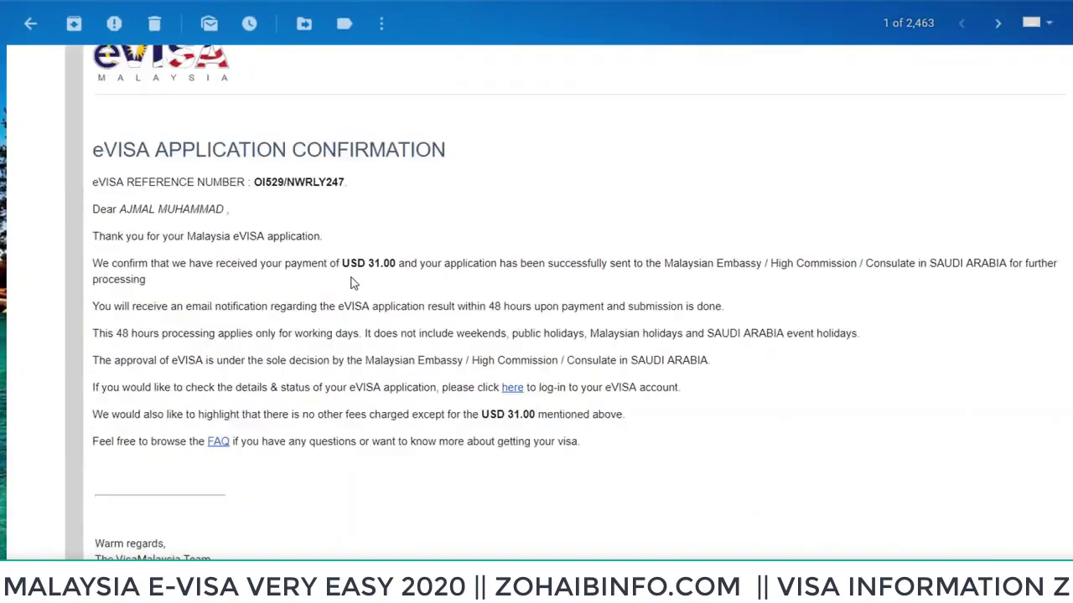
{"action": "scroll", "coordinate": [352, 284], "scroll_direction": "down", "scroll_amount": 3}
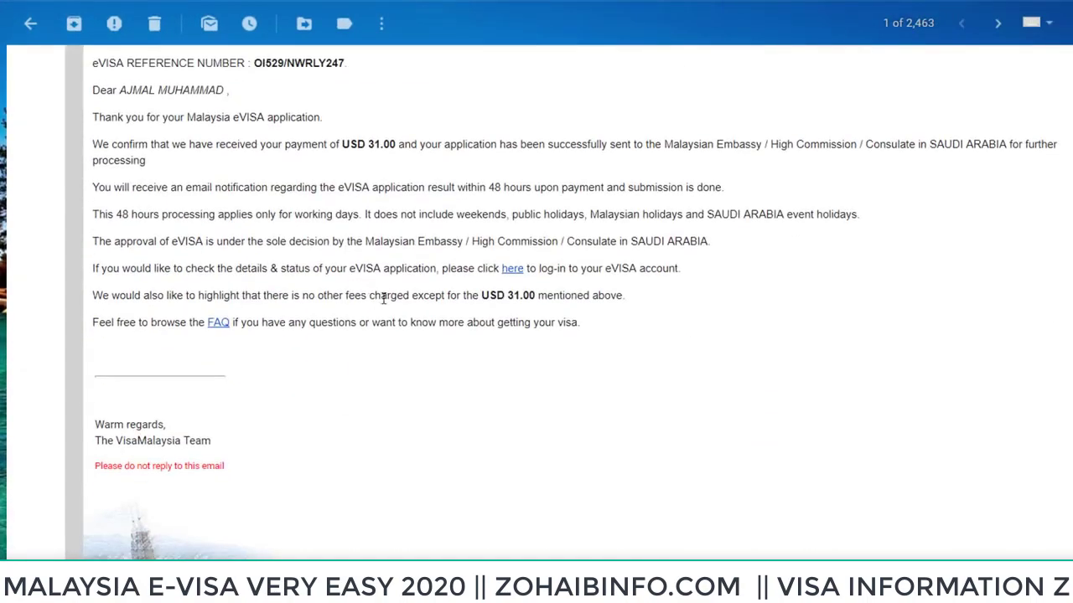
{"action": "scroll", "coordinate": [400, 320], "scroll_direction": "down", "scroll_amount": 5}
{"action": "scroll", "coordinate": [411, 336], "scroll_direction": "up", "scroll_amount": 6}
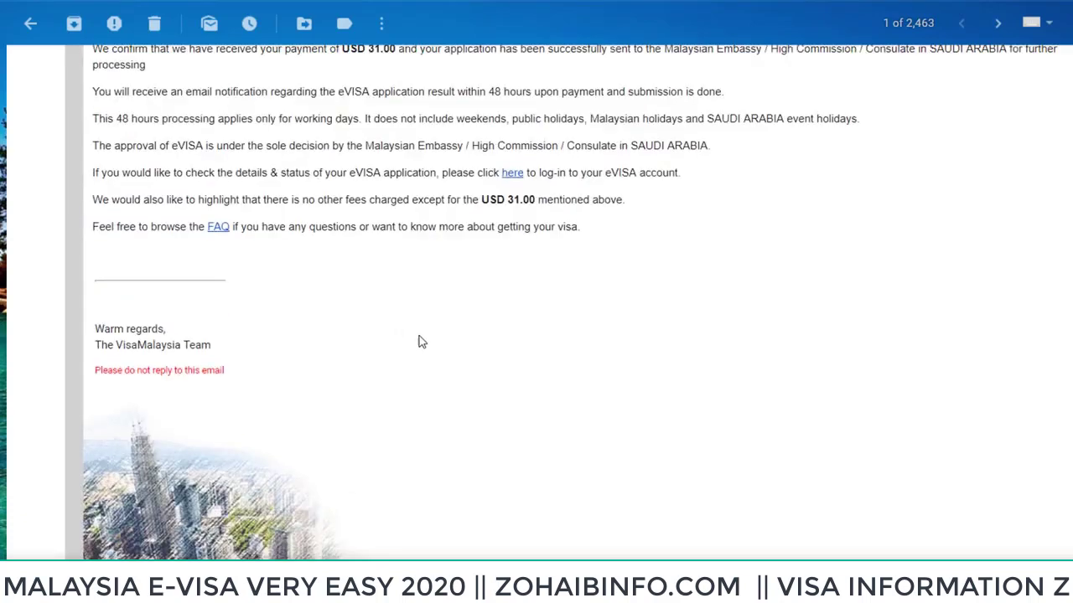
{"action": "scroll", "coordinate": [506, 356], "scroll_direction": "up", "scroll_amount": 1}
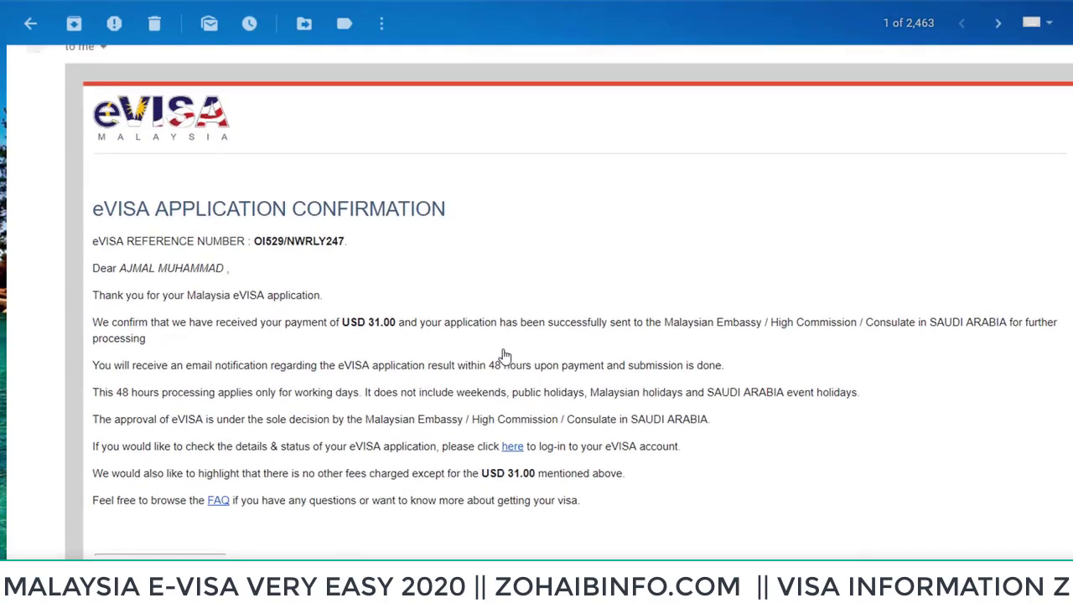